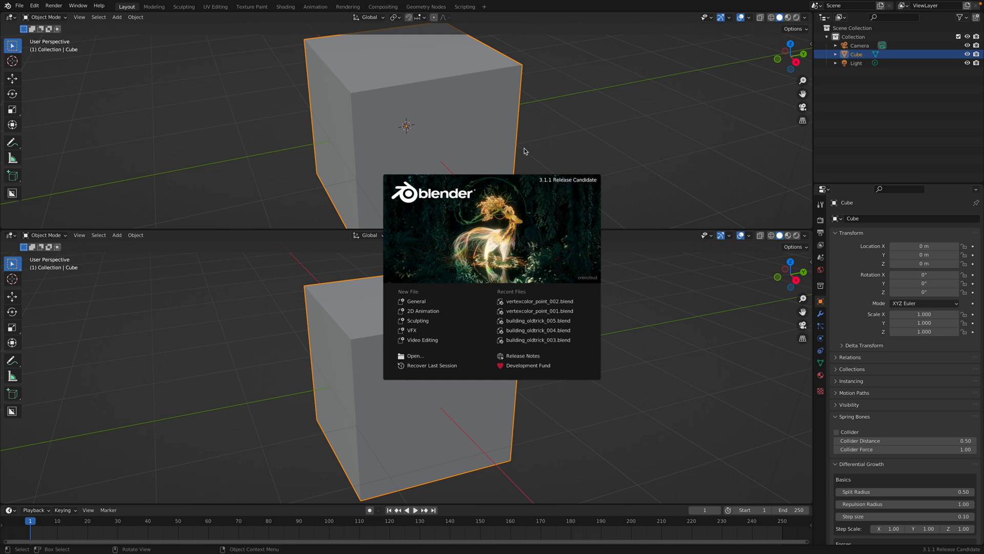
# - Turn the upper 3D viewport into a Geometry Node Editor and create a new node tree on the cube
pyautogui.click(186, 78)
pyautogui.click(10, 17)
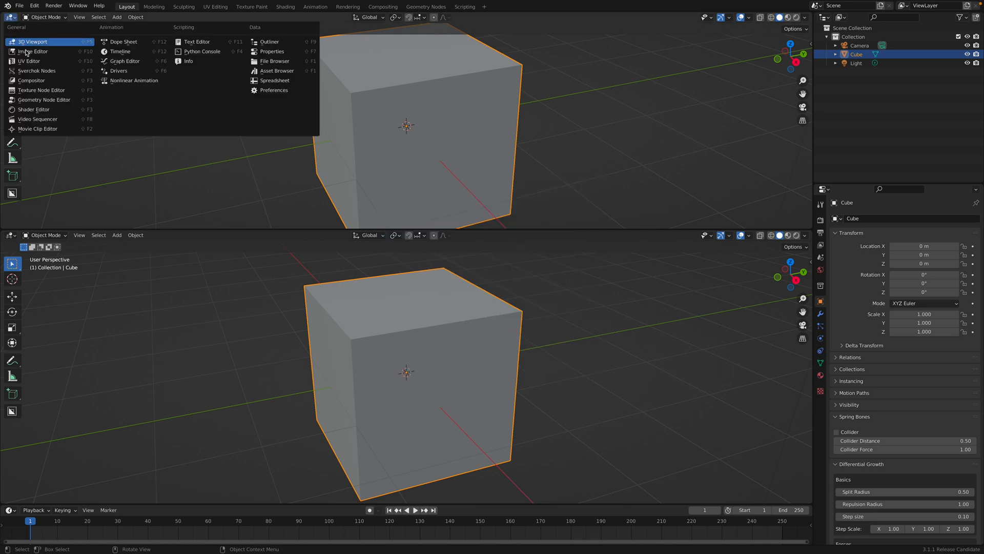
pyautogui.click(41, 96)
pyautogui.scroll(-2, 442, 324)
pyautogui.moveTo(442, 324); pyautogui.dragTo(460, 338, button='middle')
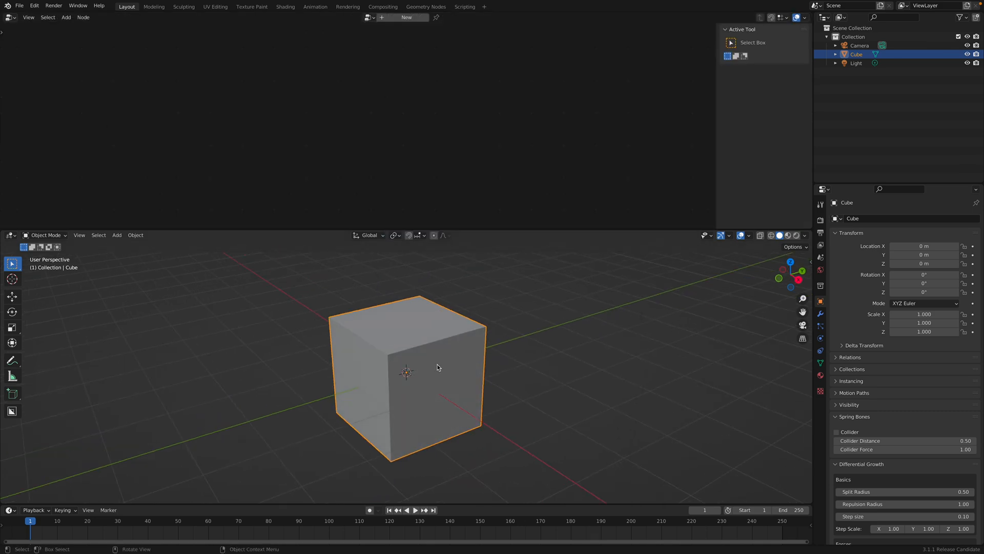
pyautogui.click(384, 19)
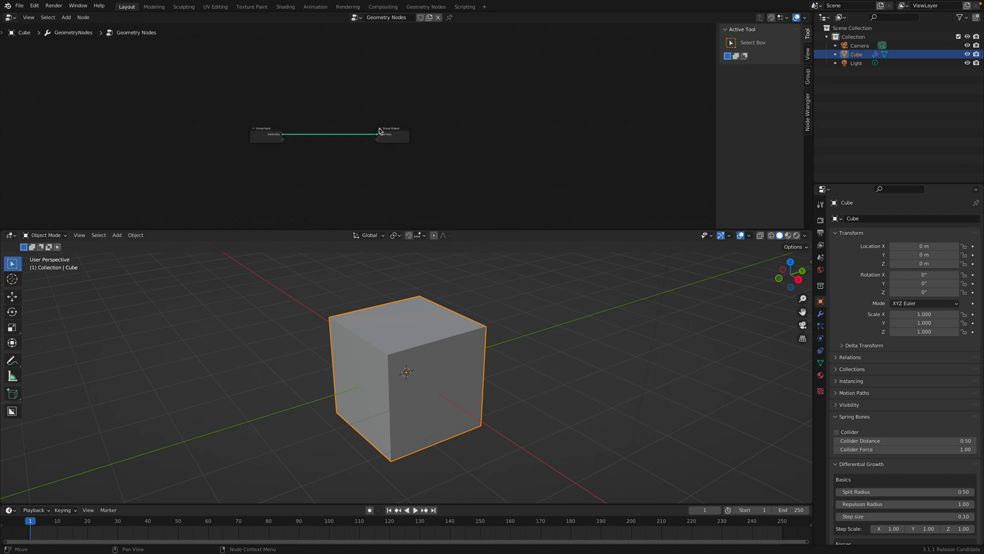
# - Add a UV Sphere node, connect its Mesh output to the Group Output geometry, and move Group Output further away
pyautogui.hotkey('shift', 'a')
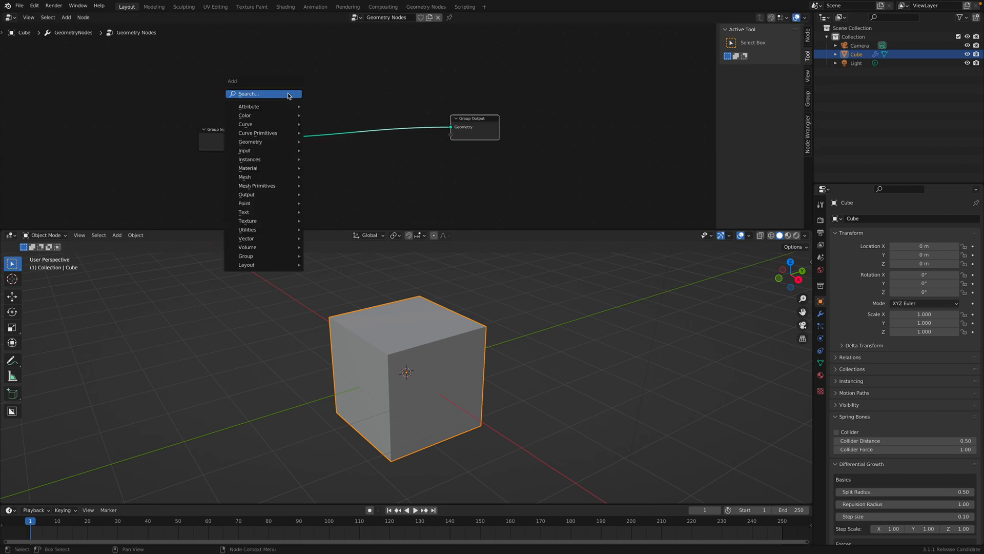
pyautogui.click(289, 95)
pyautogui.write('sph')
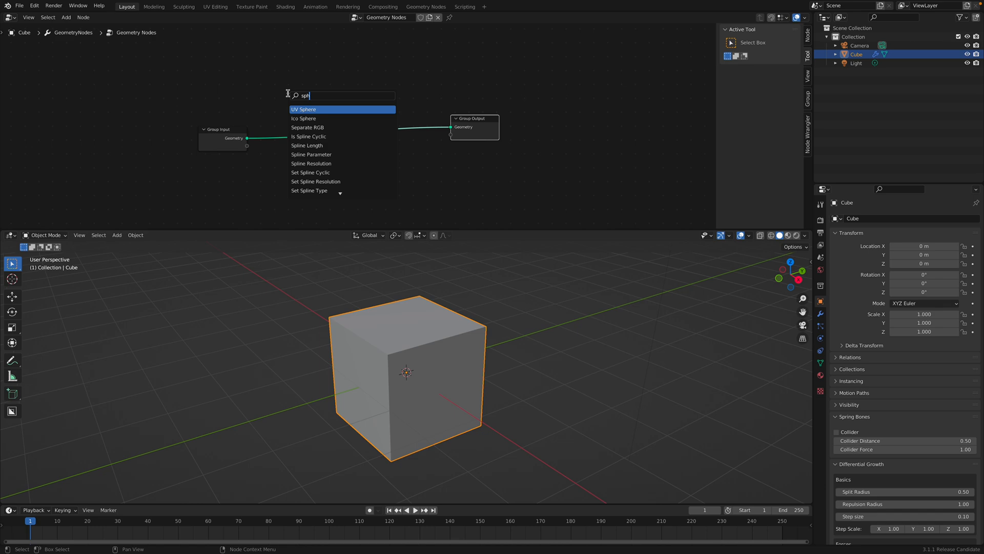
pyautogui.press('Return')
pyautogui.scroll(1, 315, 91)
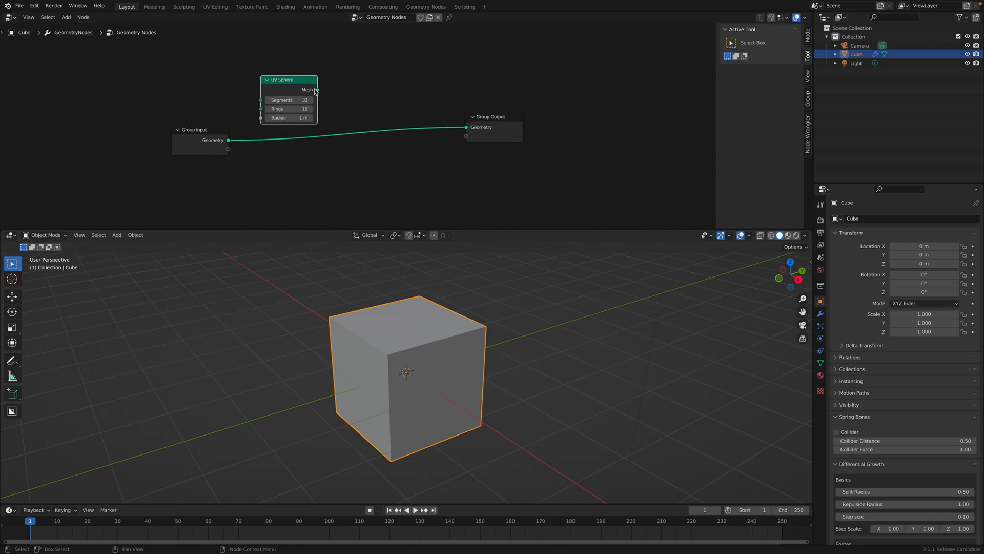
pyautogui.moveTo(318, 90); pyautogui.dragTo(467, 127)
pyautogui.moveTo(478, 118); pyautogui.dragTo(509, 138)
# - Insert a Mesh to Points node on the link between the UV Sphere and Group Output nodes
pyautogui.hotkey('shift', 'a')
pyautogui.click(375, 114)
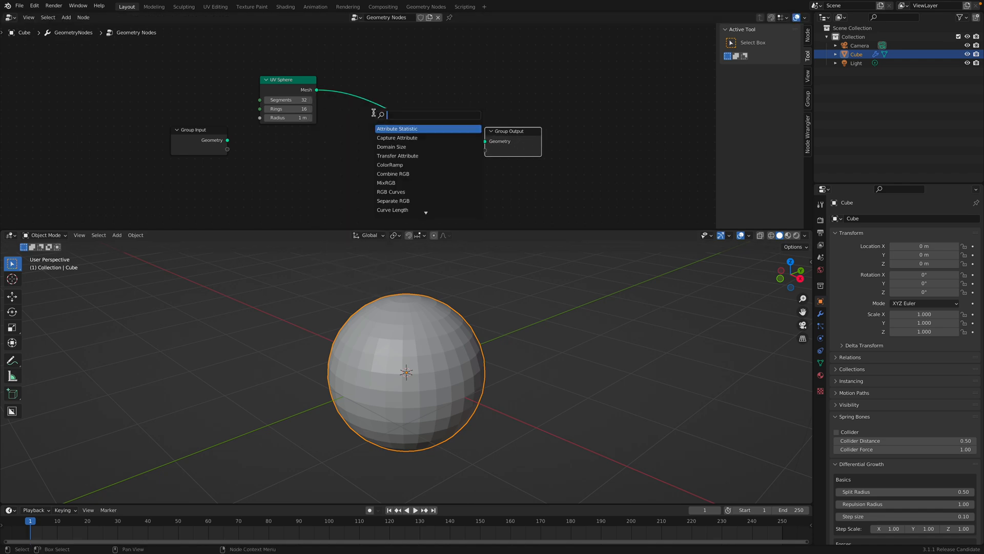
pyautogui.write('mesh p')
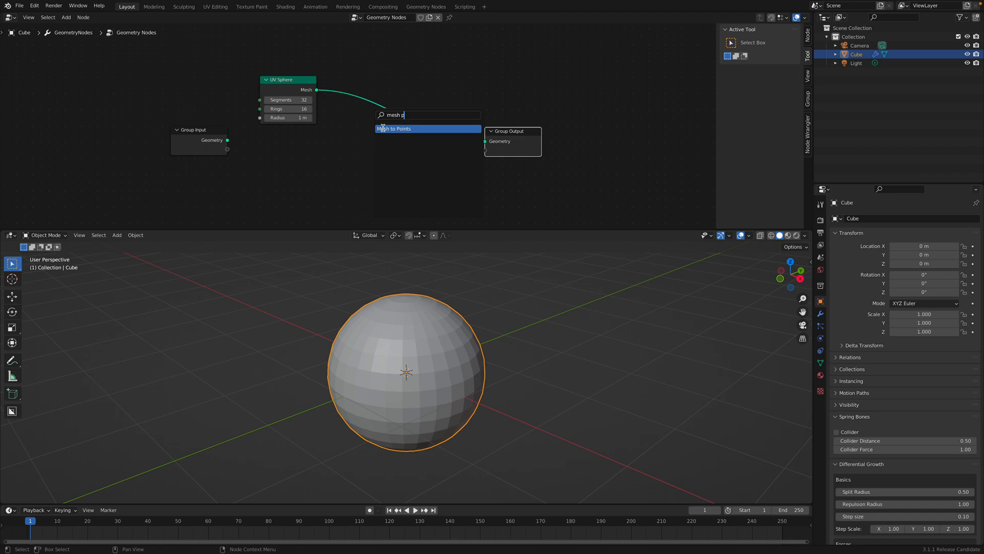
pyautogui.click(382, 128)
pyautogui.click(374, 112)
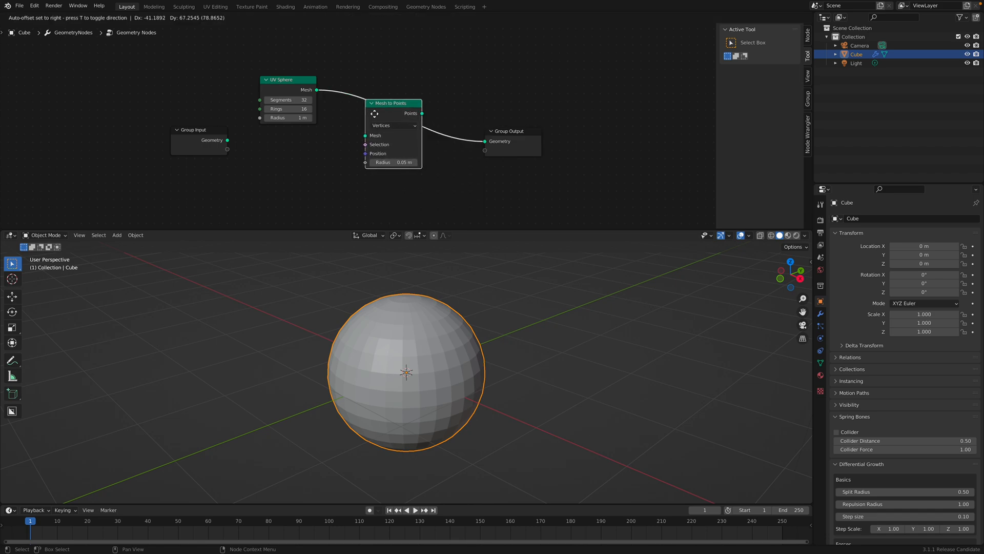
pyautogui.scroll(4, 444, 362)
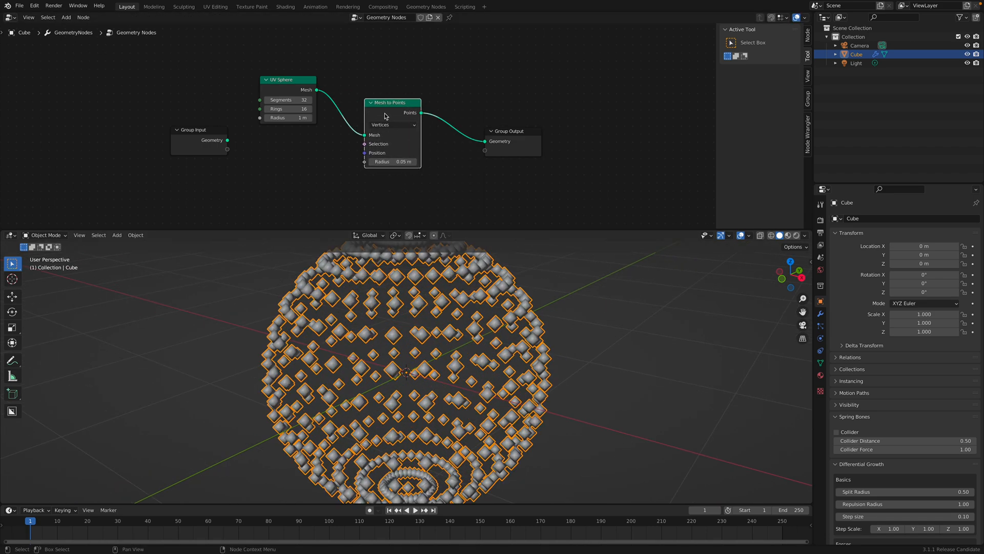
pyautogui.moveTo(381, 106); pyautogui.dragTo(380, 98)
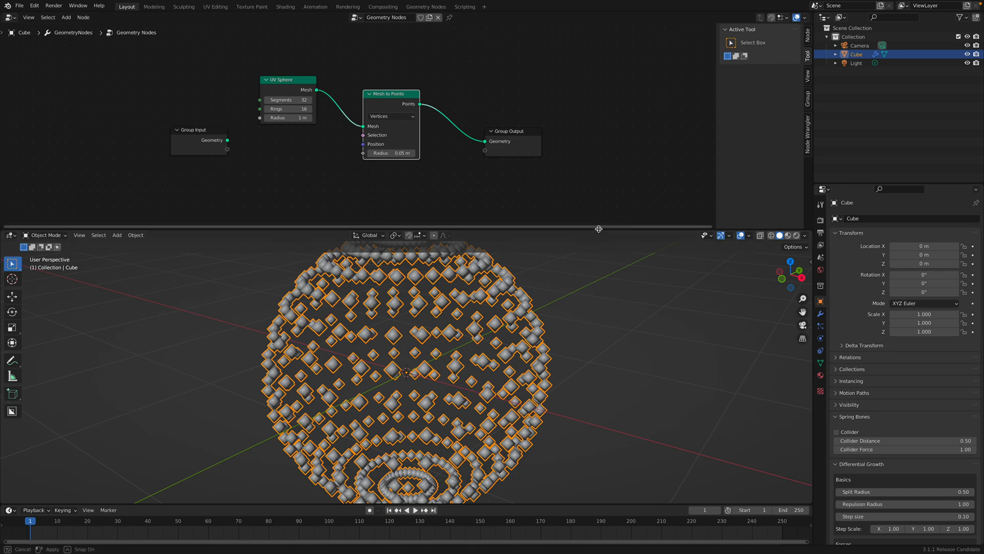
# - Enlarge the 3D viewport slightly and set the render engine to Cycles
pyautogui.moveTo(599, 230); pyautogui.dragTo(598, 208)
pyautogui.click(821, 221)
pyautogui.click(920, 219)
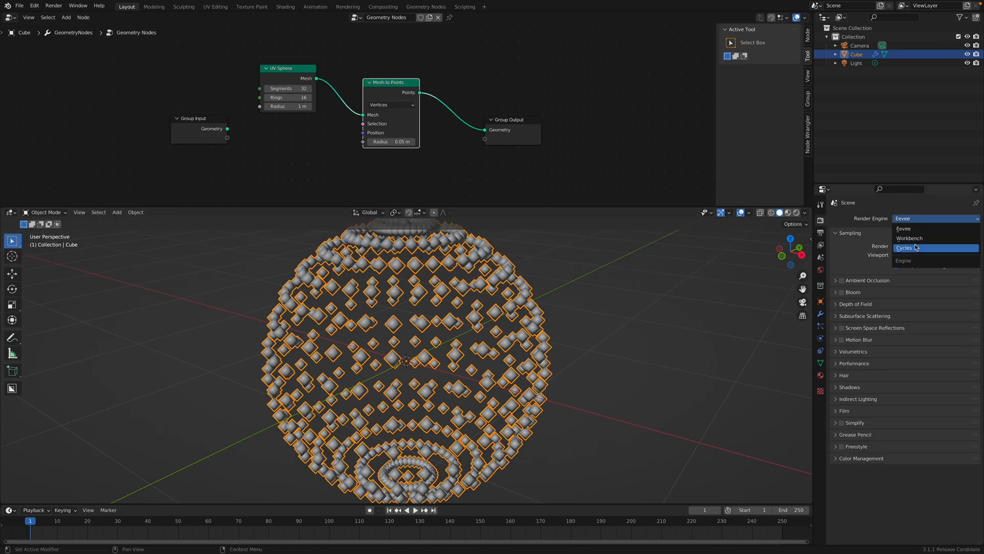
pyautogui.click(916, 246)
# - Inspect the deselected point sphere in rendered viewport shading, and return the viewport to solid shading
pyautogui.click(798, 213)
pyautogui.click(616, 312)
pyautogui.scroll(-3, 579, 325)
pyautogui.moveTo(568, 325); pyautogui.dragTo(564, 337, button='middle')
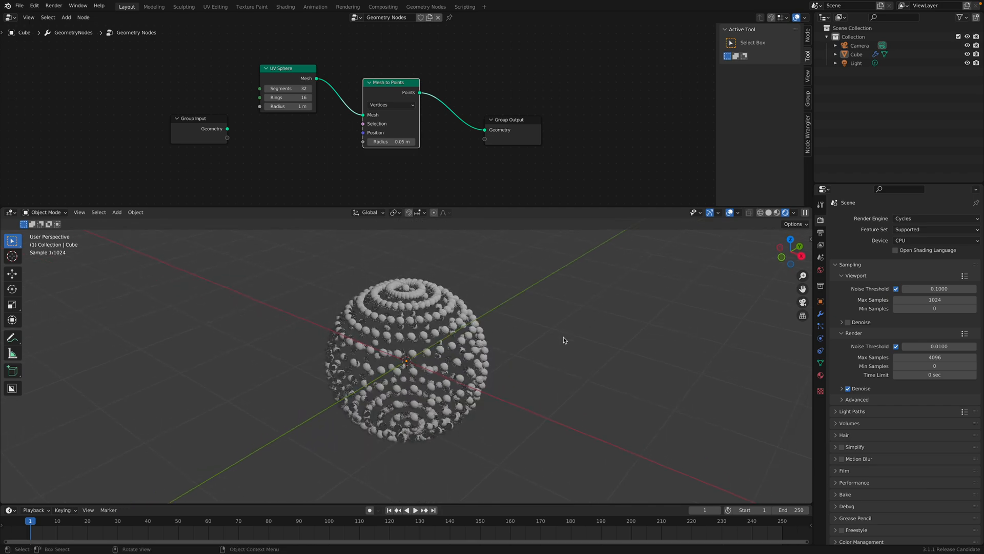
pyautogui.scroll(1, 430, 337)
pyautogui.moveTo(433, 329); pyautogui.dragTo(427, 296, button='middle')
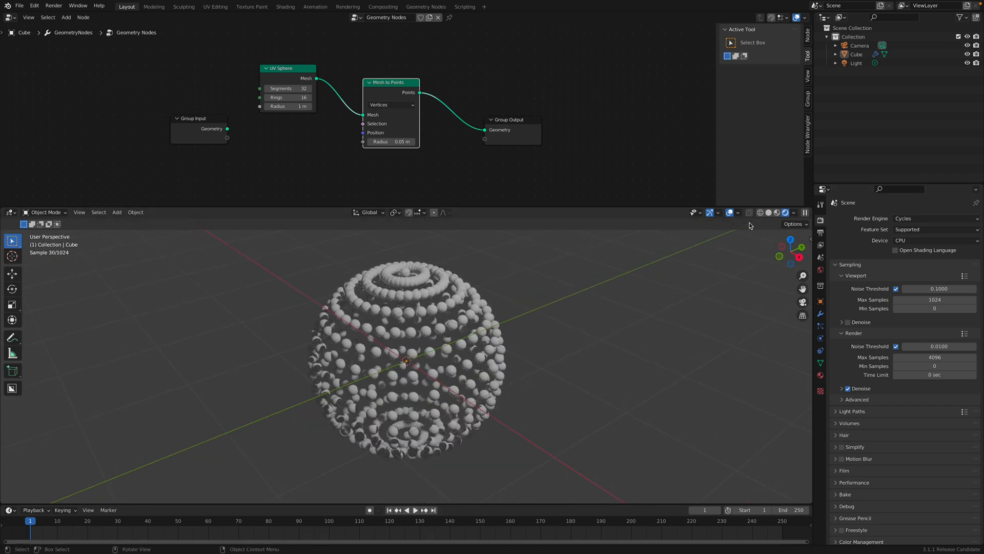
pyautogui.click(769, 212)
# - Save the file to the Desktop as pointcloudstudy_001
pyautogui.press('super+shift+s')
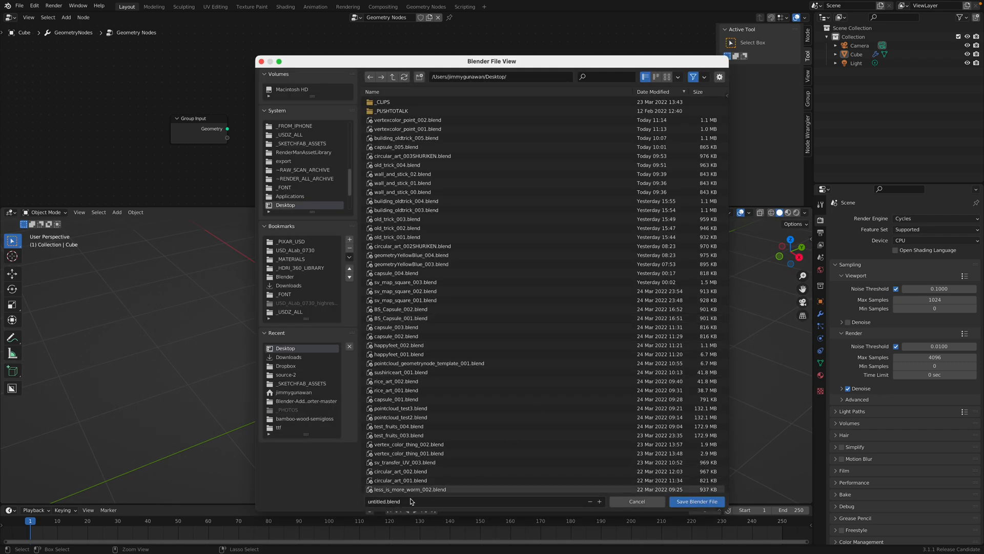
pyautogui.write('pointcloudstudy_001')
pyautogui.click(681, 500)
# - Split the 3D viewport, make the new area a widened Spreadsheet, and show the point cloud's Point attributes
pyautogui.moveTo(810, 207); pyautogui.dragTo(570, 210)
pyautogui.click(579, 212)
pyautogui.click(839, 277)
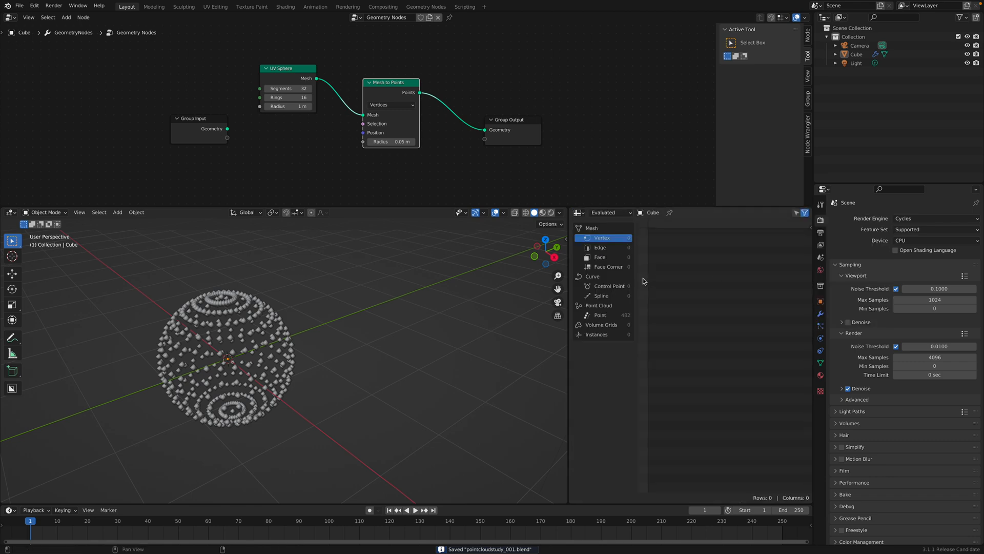
pyautogui.moveTo(570, 278); pyautogui.dragTo(465, 292)
pyautogui.scroll(4, 367, 318)
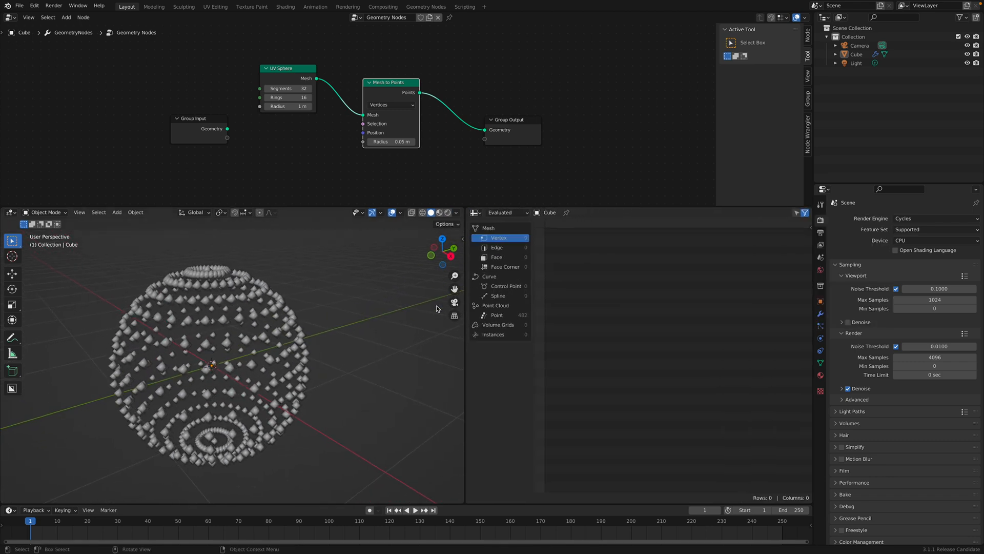
pyautogui.click(495, 315)
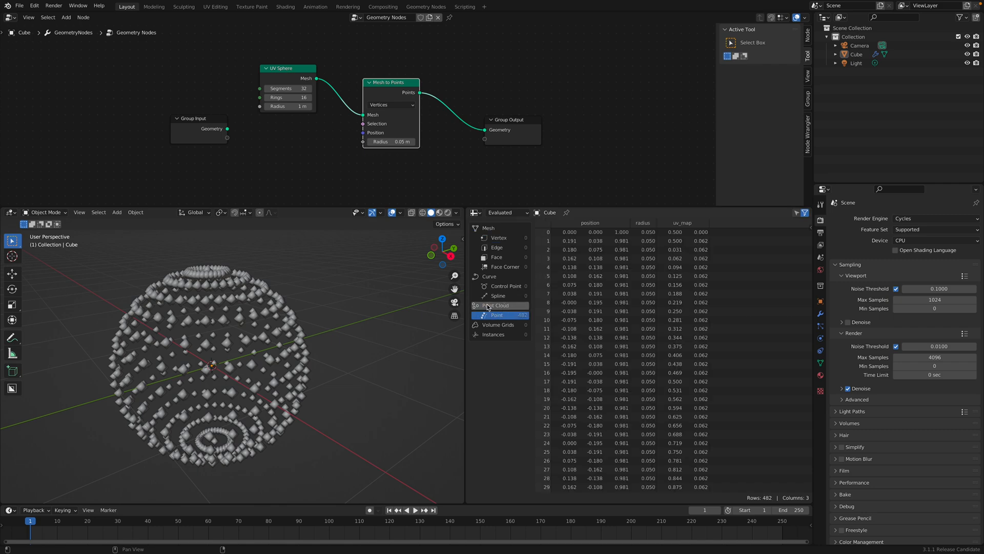
# - Nudge the Group Output node slightly away from the Mesh to Points node
pyautogui.scroll(3, 420, 144)
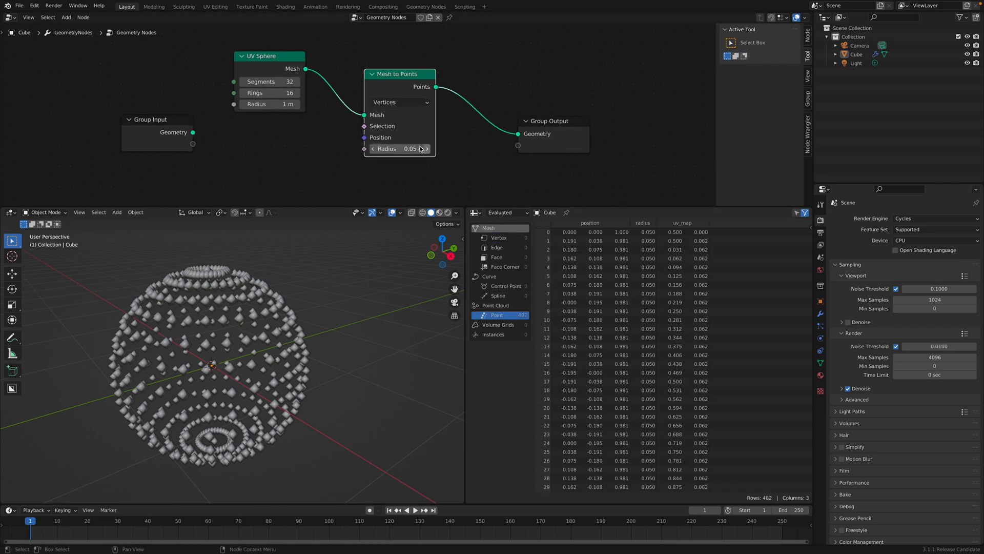
pyautogui.moveTo(426, 146); pyautogui.dragTo(406, 148, button='middle')
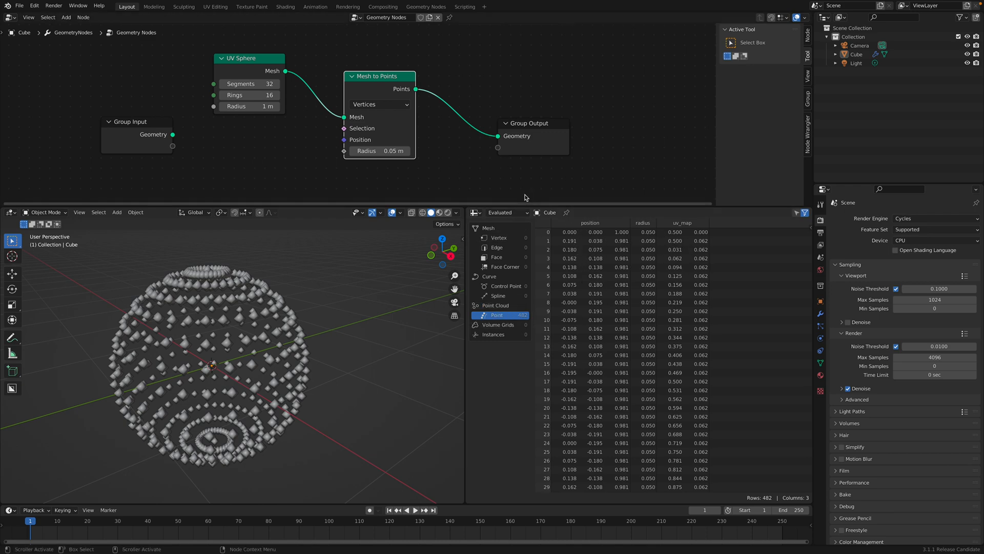
pyautogui.moveTo(523, 149); pyautogui.dragTo(526, 154)
pyautogui.moveTo(250, 286); pyautogui.dragTo(246, 289, button='middle')
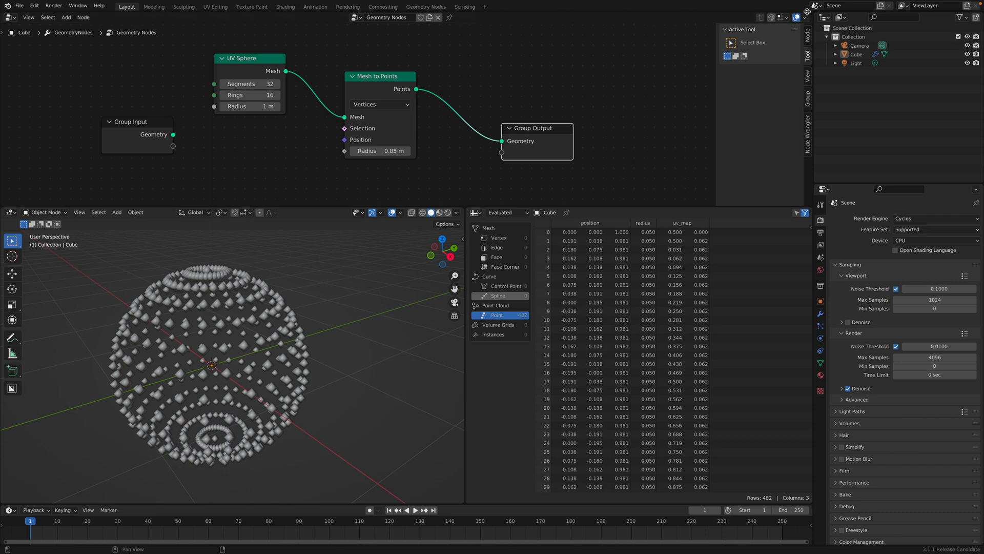
# - Split the Geometry Node Editor, turn the new area into a Shader Editor, and hide its sidebar
pyautogui.moveTo(810, 14); pyautogui.dragTo(481, 16)
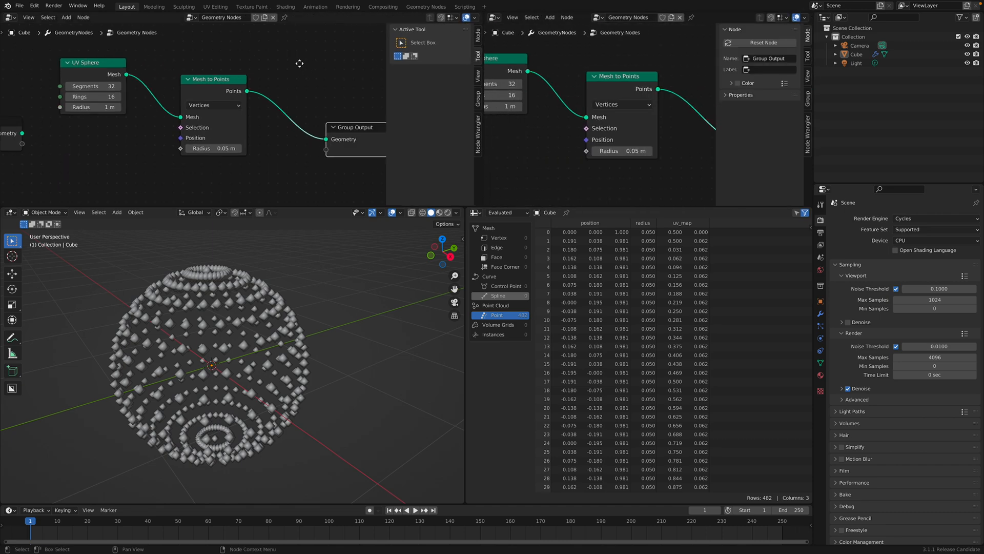
pyautogui.click(493, 17)
pyautogui.click(518, 110)
pyautogui.scroll(-3, 718, 112)
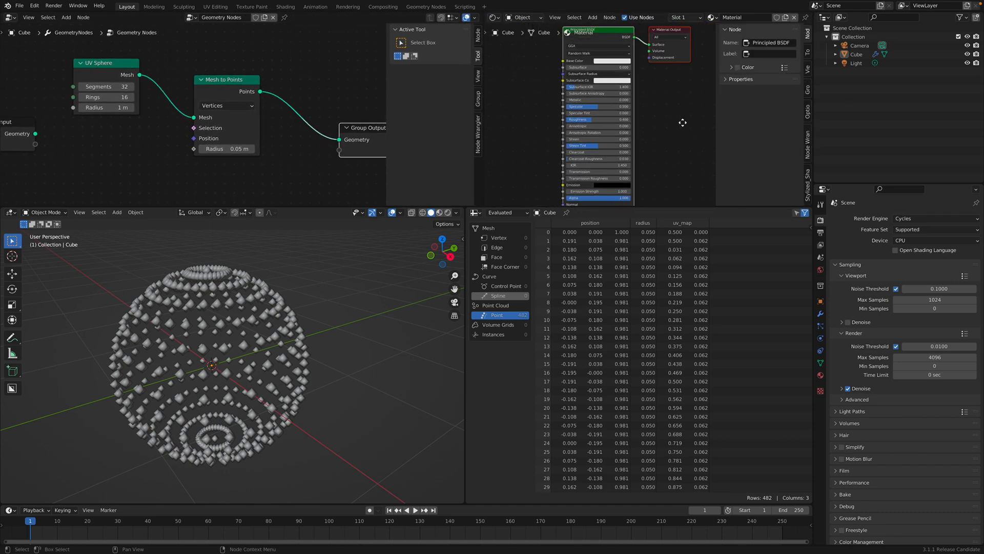
pyautogui.press('n')
pyautogui.scroll(-2, 694, 77)
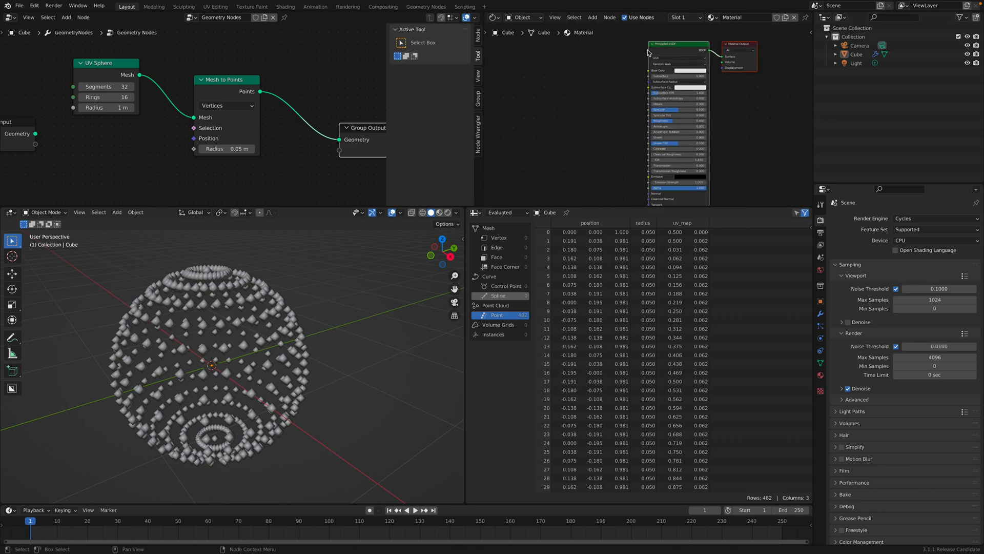
pyautogui.moveTo(330, 291); pyautogui.dragTo(322, 293, button='middle')
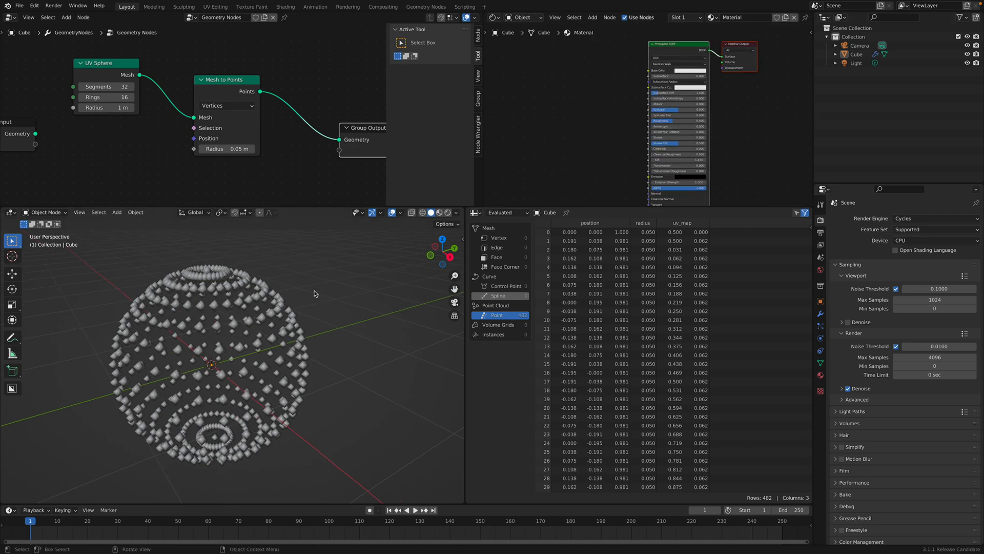
# - Insert a Set Material node between Mesh to Points and Group Output, and assign the existing Material to it
pyautogui.click(820, 374)
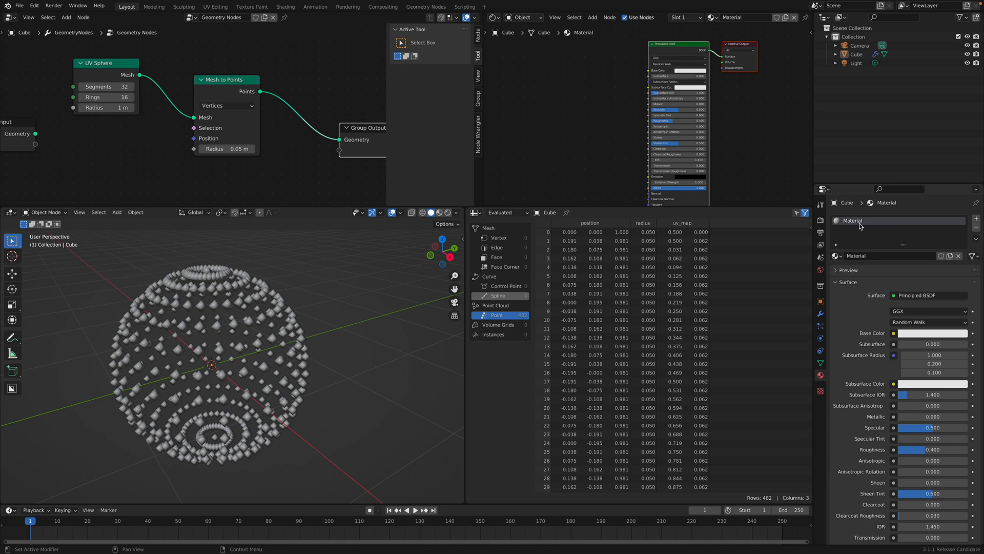
pyautogui.moveTo(359, 114); pyautogui.dragTo(270, 106, button='middle')
pyautogui.hotkey('shift', 'a')
pyautogui.click(270, 106)
pyautogui.write('set')
pyautogui.click(273, 134)
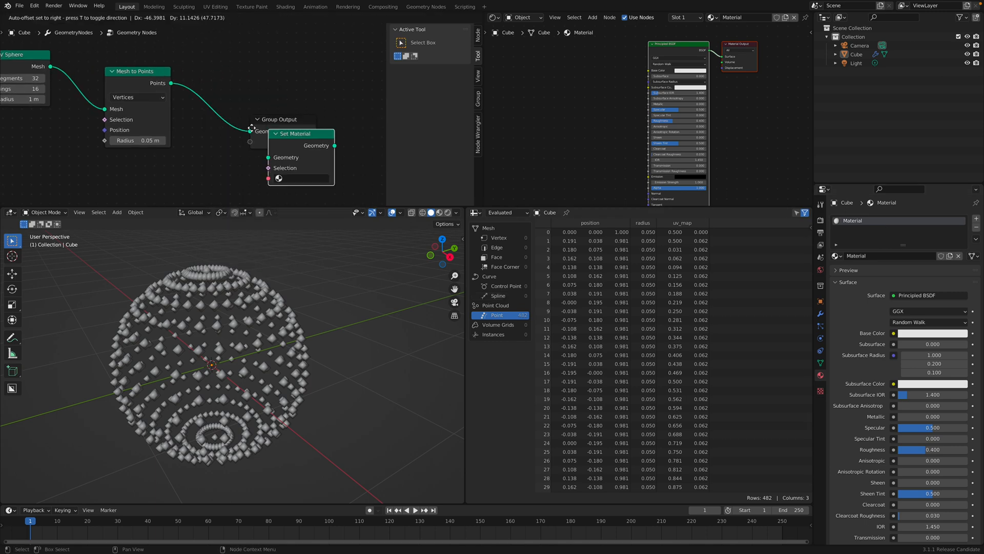
pyautogui.click(192, 82)
pyautogui.click(241, 132)
pyautogui.click(240, 143)
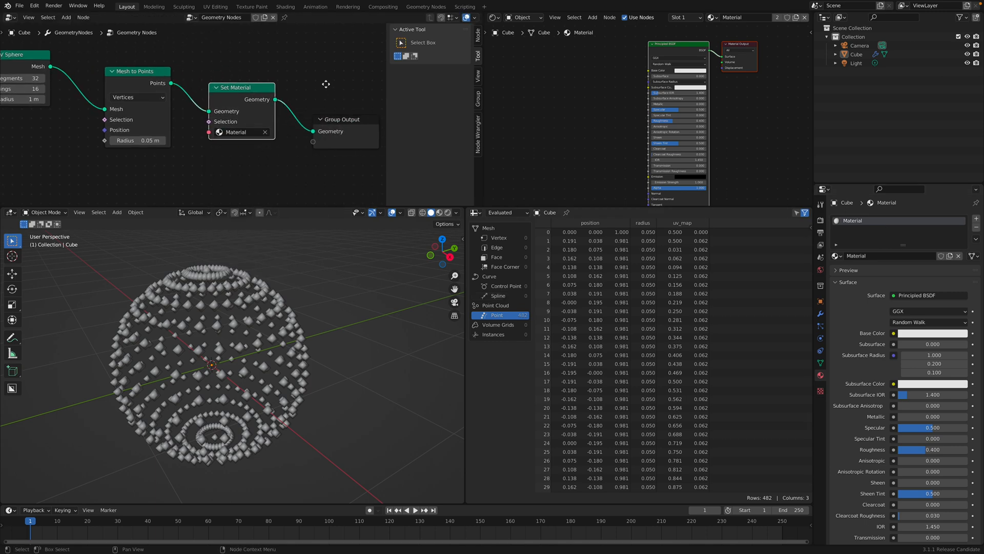
# - Place the Group Output node close beside the Set Material node and save the file
pyautogui.moveTo(326, 84); pyautogui.dragTo(361, 87, button='middle')
pyautogui.click(368, 123)
pyautogui.scroll(-2, 359, 123)
pyautogui.hotkey('ctrl', 's')
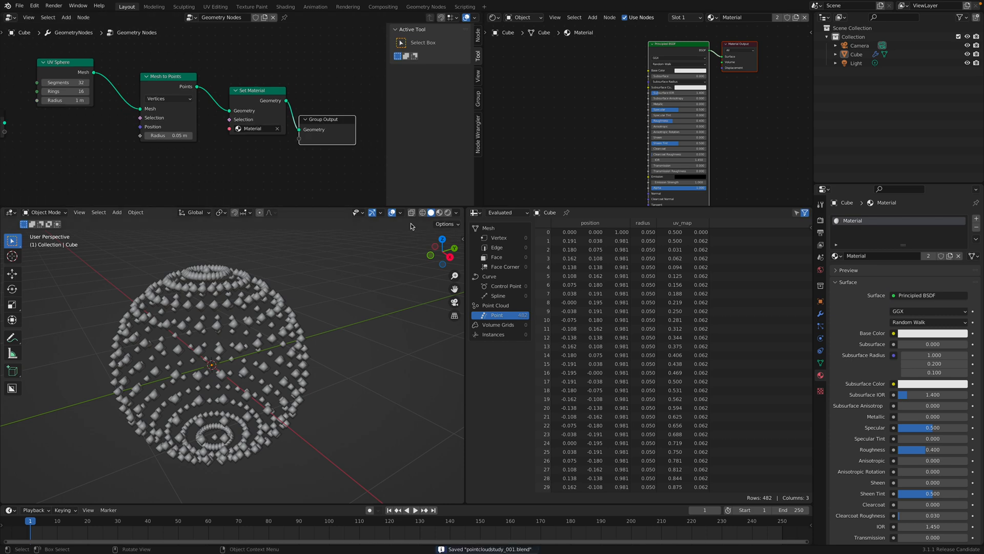
# - Make room beside Group Output, add a Random Value node below Set Material, and set its data type to Vector
pyautogui.scroll(3, 534, 149)
pyautogui.scroll(2, 236, 126)
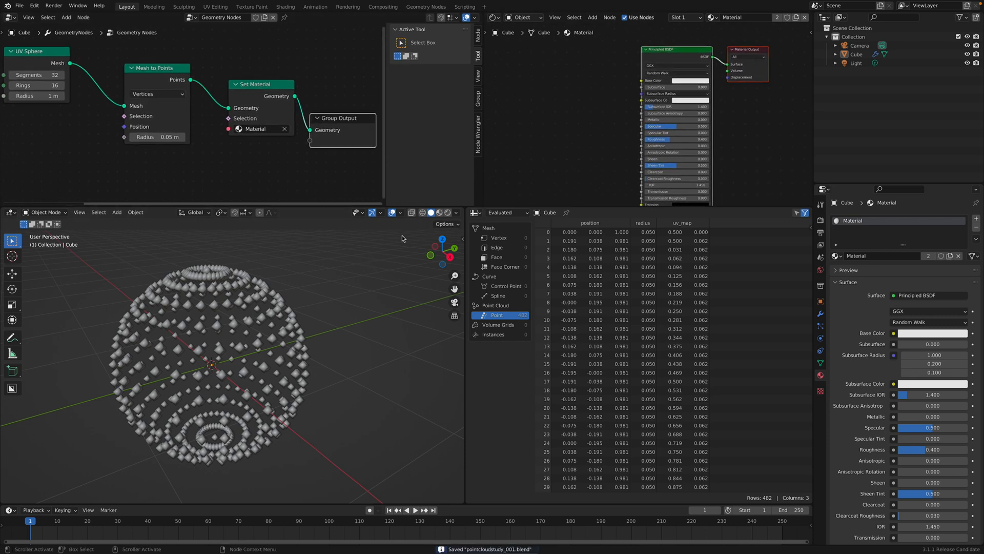
pyautogui.moveTo(266, 167); pyautogui.dragTo(280, 163, button='middle')
pyautogui.scroll(-1, 338, 141)
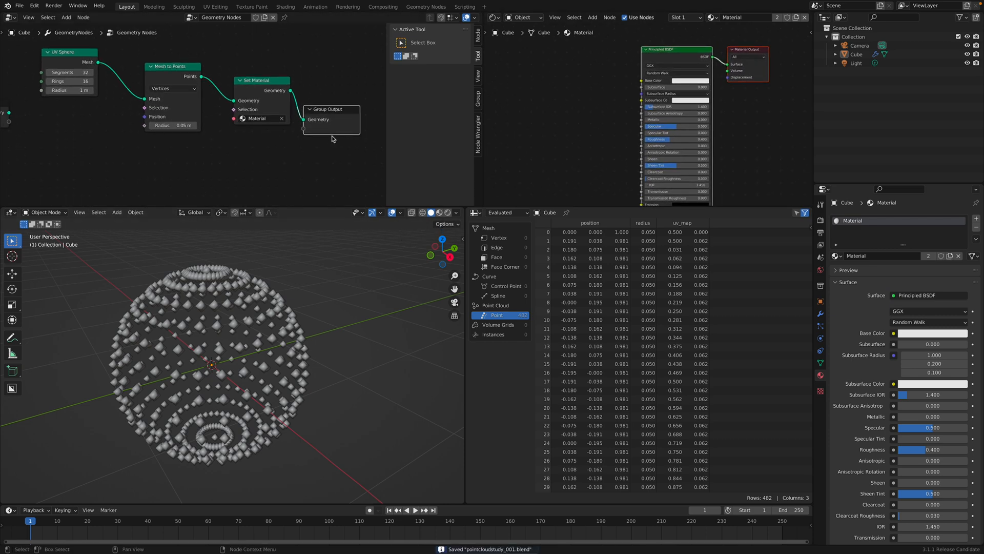
pyautogui.moveTo(330, 136); pyautogui.dragTo(350, 141)
pyautogui.hotkey('shift', 'a')
pyautogui.click(249, 154)
pyautogui.write('random')
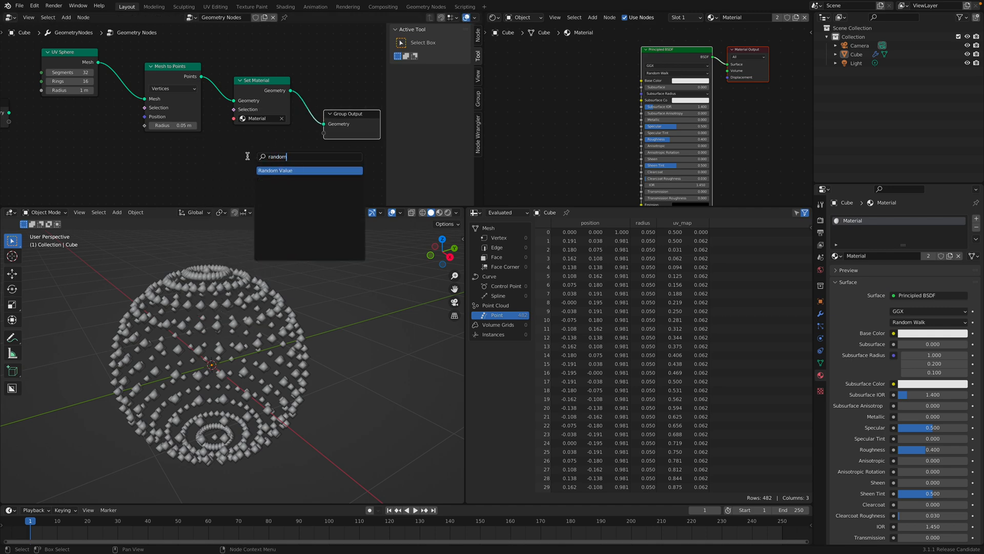
pyautogui.press('Return')
pyautogui.click(237, 154)
pyautogui.click(237, 154)
pyautogui.click(229, 181)
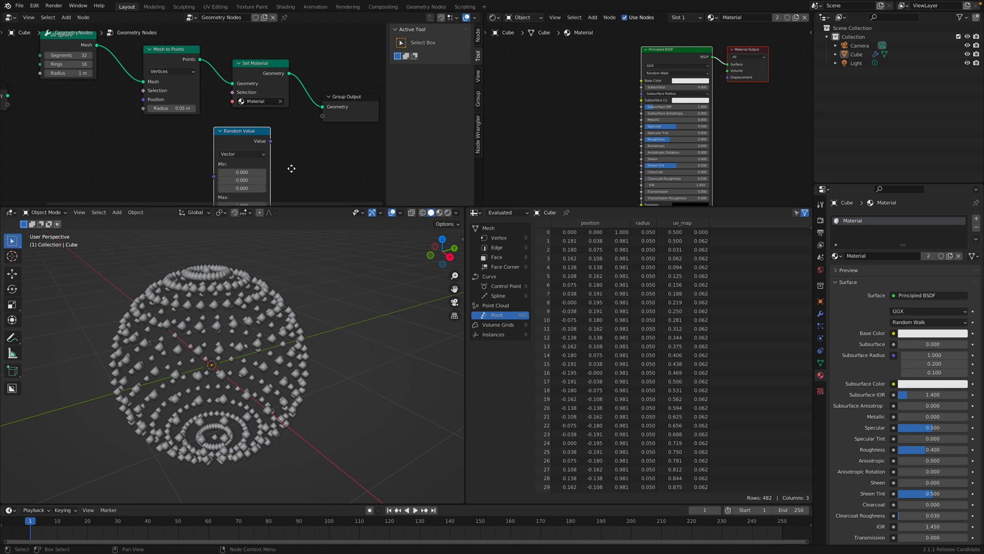
pyautogui.scroll(-1, 264, 139)
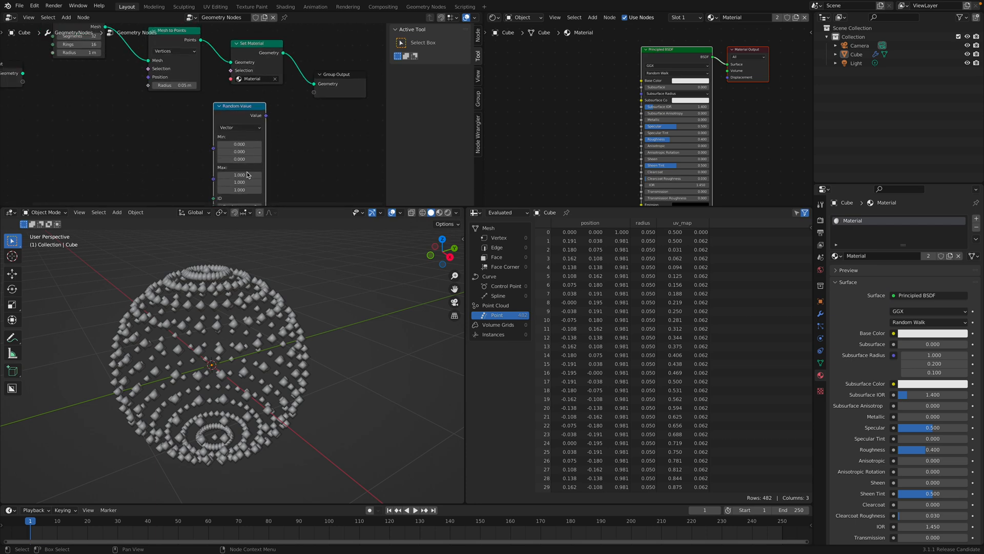
# - Connect the Random Value node's Value output to a new socket on the Group Output node
pyautogui.moveTo(310, 115); pyautogui.dragTo(302, 119, button='middle')
pyautogui.moveTo(329, 86); pyautogui.dragTo(339, 83)
pyautogui.moveTo(256, 119); pyautogui.dragTo(315, 94)
pyautogui.moveTo(307, 97); pyautogui.dragTo(310, 112, button='middle')
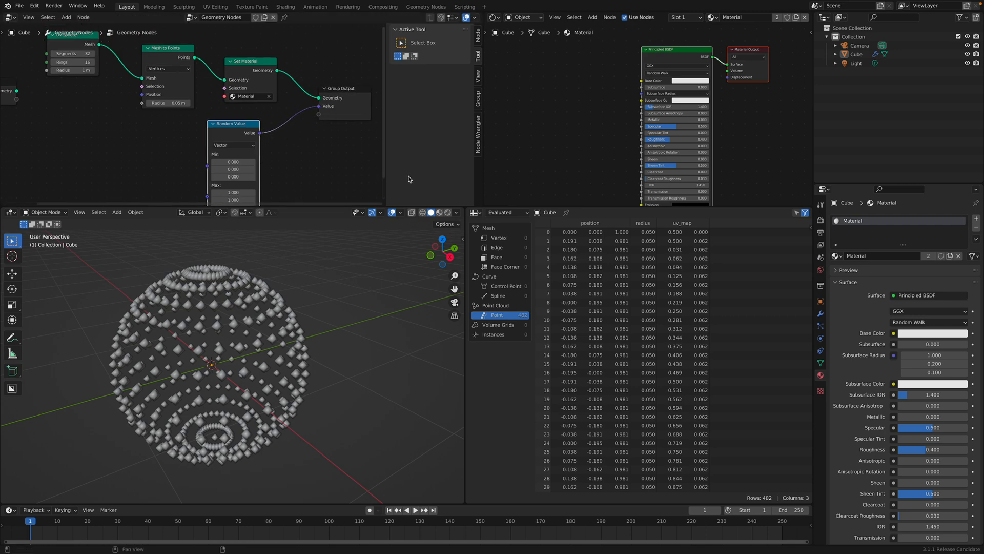
# - Name the Geometry Nodes modifier's Value output attribute BLAH
pyautogui.click(820, 315)
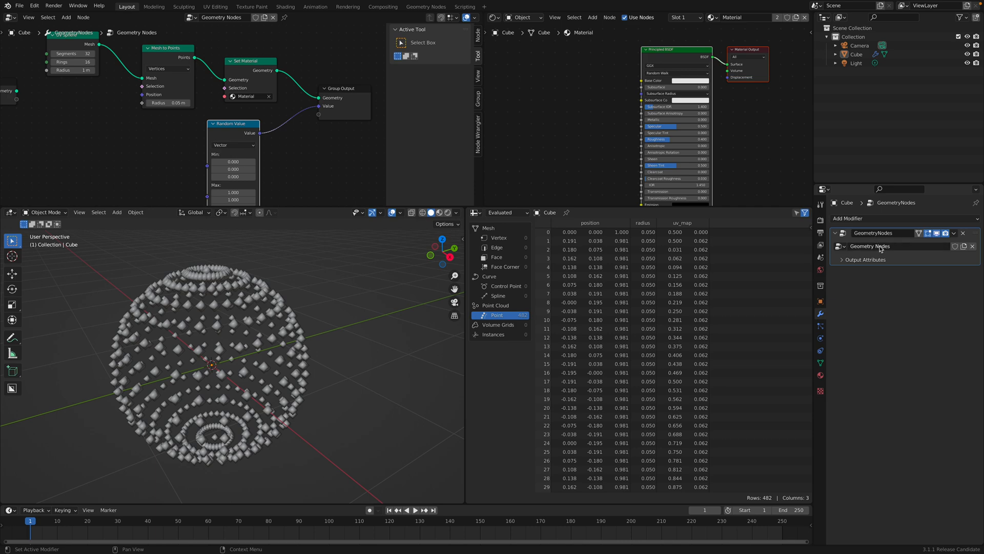
pyautogui.click(852, 260)
pyautogui.click(909, 274)
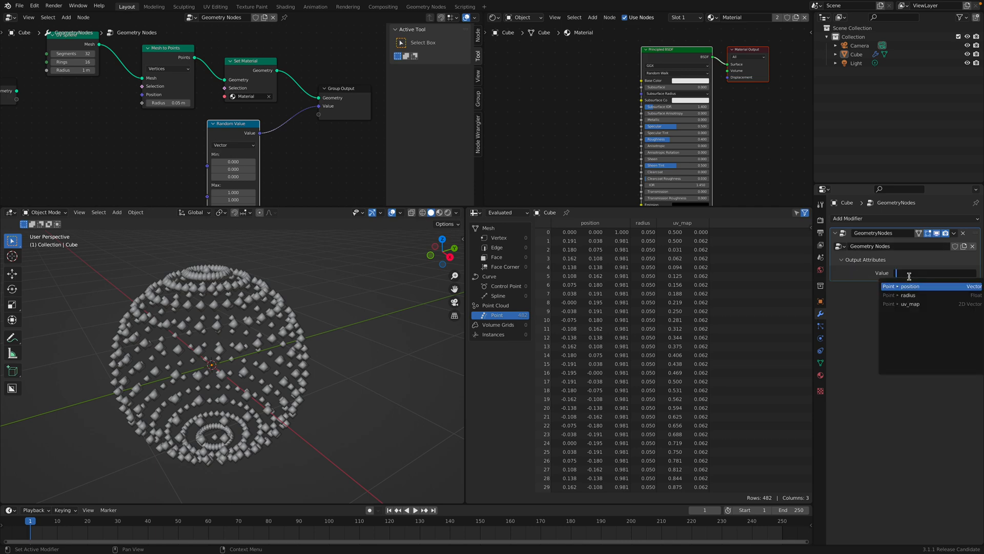
pyautogui.write('BLAH')
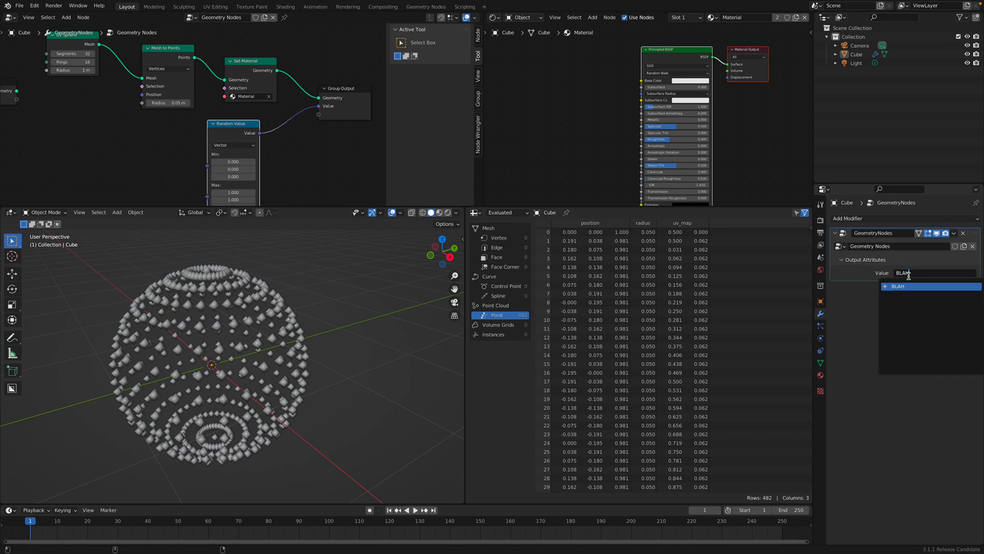
pyautogui.press('Return')
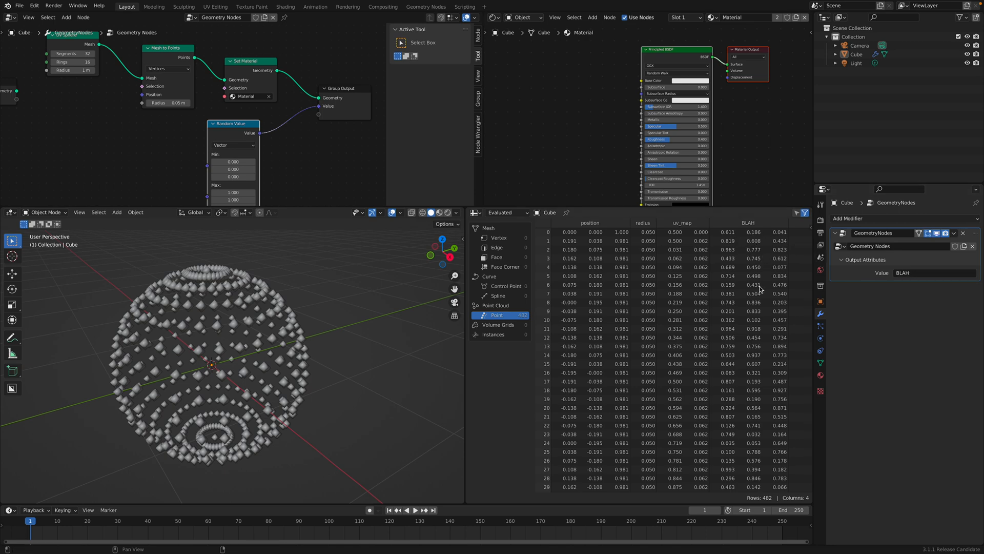
# - Add a Vertex Color node to the material, placed well before the Principled BSDF node
pyautogui.moveTo(630, 150); pyautogui.dragTo(629, 154, button='middle')
pyautogui.hotkey('shift', 'a')
pyautogui.click(551, 110)
pyautogui.write('ver')
pyautogui.press('Return')
pyautogui.click(543, 95)
pyautogui.scroll(2, 547, 90)
pyautogui.scroll(-1, 583, 121)
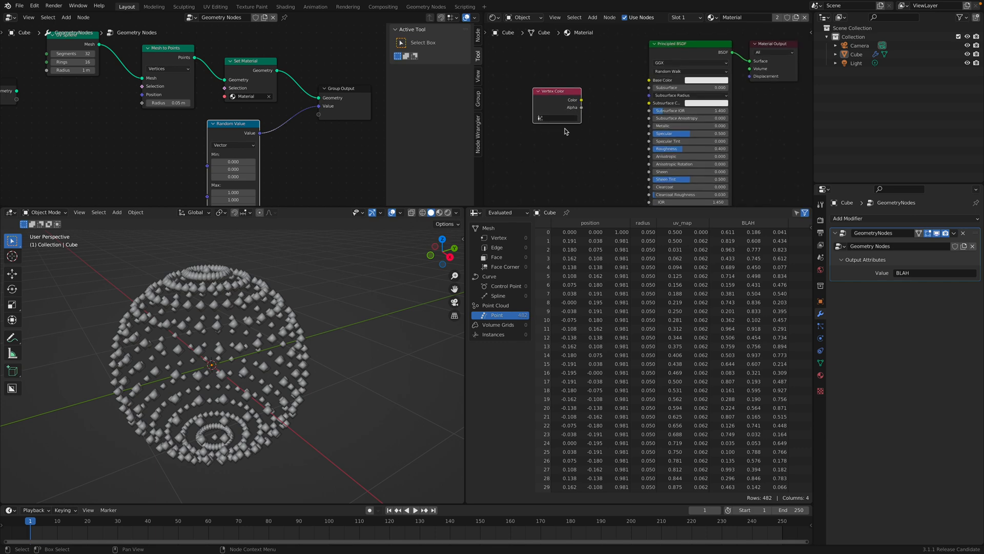
# - Add an Attribute node below the Vertex Color node, set its name to BLAH, and save the file
pyautogui.hotkey('shift', 'a')
pyautogui.click(549, 146)
pyautogui.write('at')
pyautogui.press('Return')
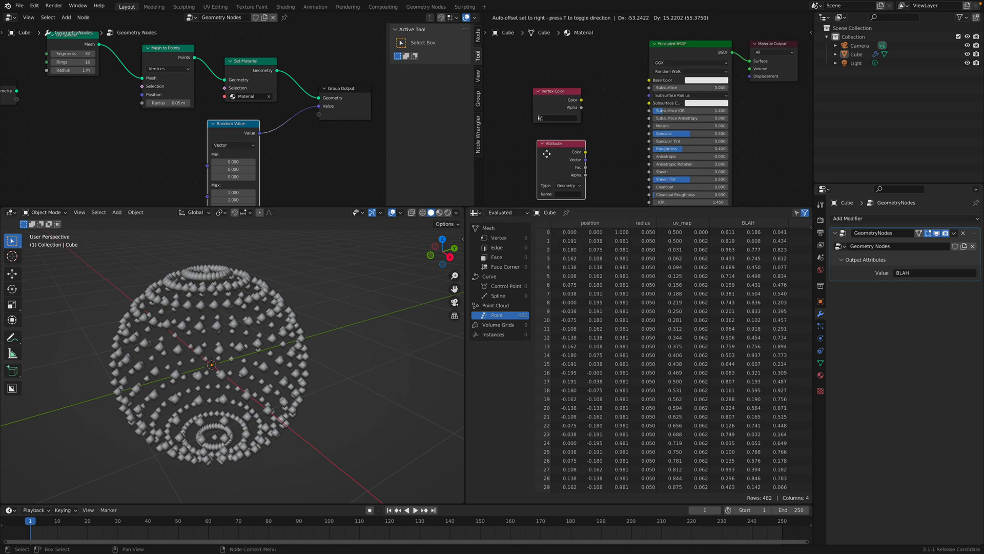
pyautogui.click(547, 139)
pyautogui.hotkey('ctrl', 's')
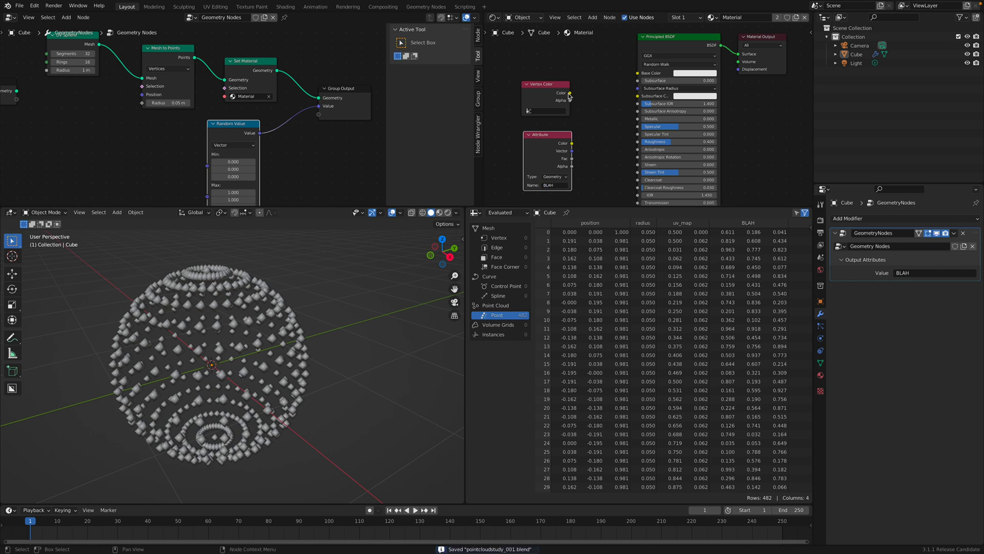
# - Connect the Attribute node's Color output to the Principled BSDF's Base Color and preview the result in rendered viewport shading
pyautogui.moveTo(543, 83); pyautogui.dragTo(537, 67)
pyautogui.moveTo(544, 134); pyautogui.dragTo(638, 73)
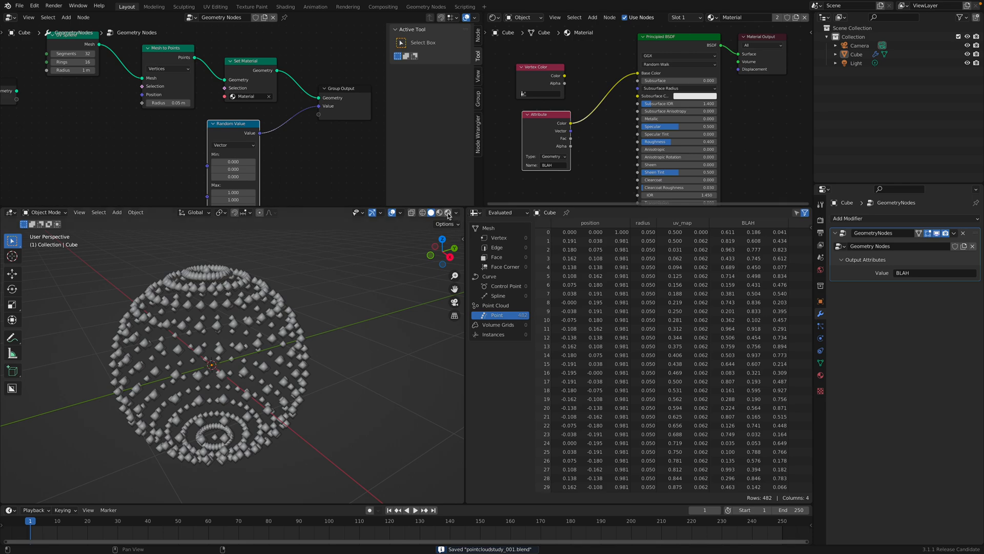
pyautogui.click(448, 212)
pyautogui.moveTo(353, 301); pyautogui.dragTo(290, 317, button='middle')
pyautogui.hotkey('ctrl', 's')
# - Set the UV Sphere node's segments to 30 and rings to 32, and save the file
pyautogui.scroll(-2, 308, 143)
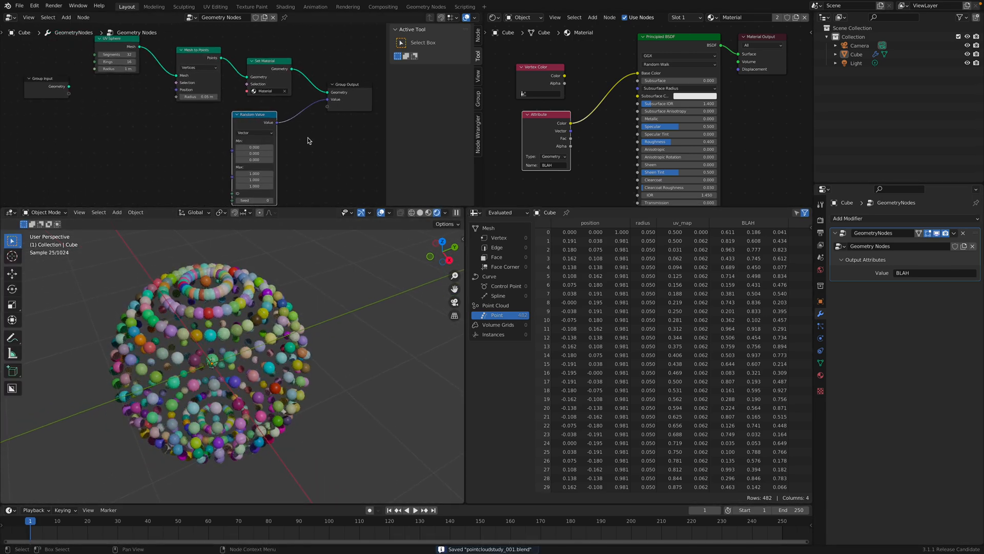
pyautogui.moveTo(123, 55)
pyautogui.mouseDown()
pyautogui.moveTo(108, 55)
pyautogui.moveTo(138, 54)
pyautogui.moveTo(124, 62)
pyautogui.moveTo(134, 62)
pyautogui.mouseUp()
pyautogui.hotkey('ctrl', 's')
pyautogui.moveTo(374, 326)
pyautogui.mouseDown(button='middle')
pyautogui.moveTo(338, 334)
pyautogui.moveTo(358, 329)
pyautogui.mouseUp(button='middle')
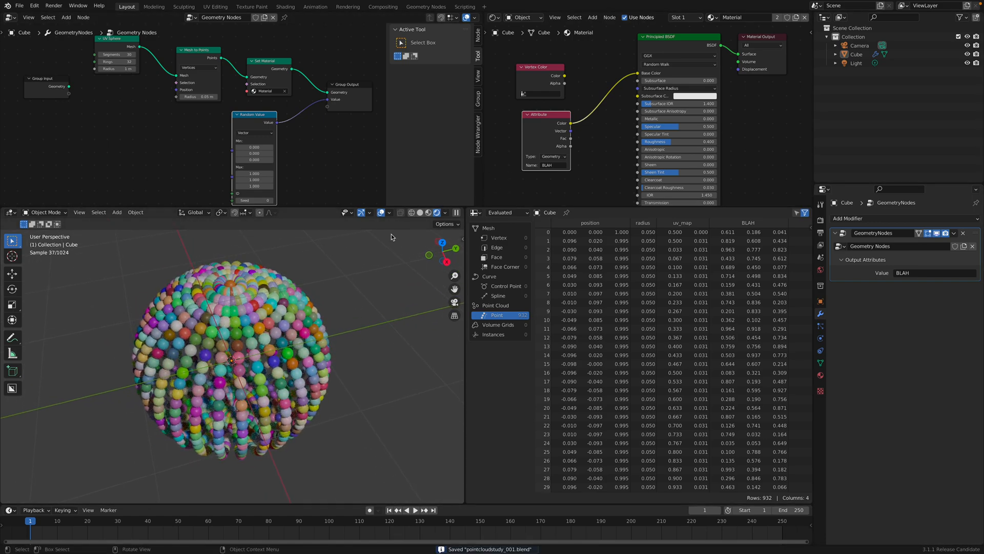
# - Open the Vertex Color node's layer list without choosing a layer, align the node above the Attribute node, and save
pyautogui.click(535, 95)
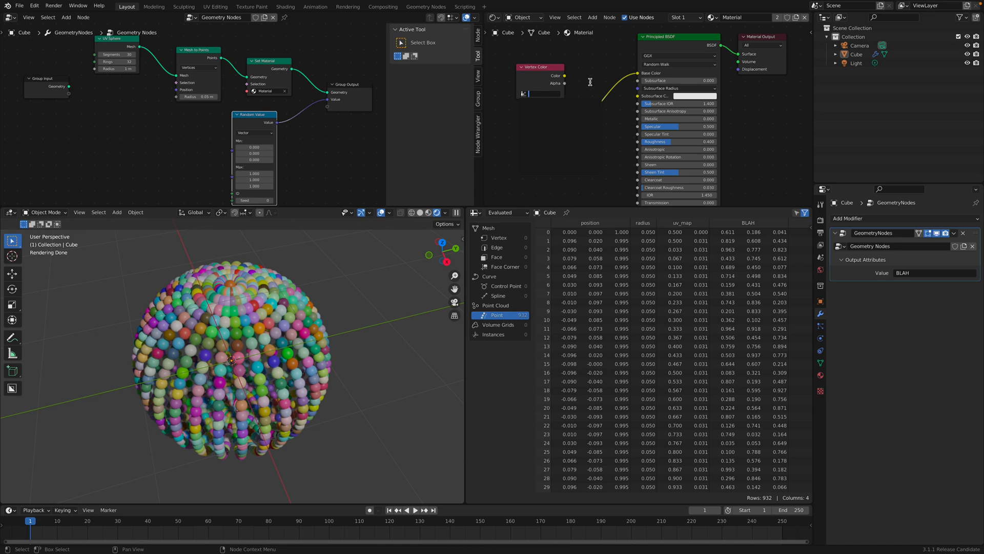
pyautogui.press('Return')
pyautogui.click(550, 94)
pyautogui.click(580, 70)
pyautogui.moveTo(556, 70); pyautogui.dragTo(562, 66)
pyautogui.hotkey('ctrl', 's')
# - Switch the viewport to solid shading and examine the Vertex Colors list in the cube's object data
pyautogui.moveTo(355, 350); pyautogui.dragTo(370, 329, button='middle')
pyautogui.click(420, 212)
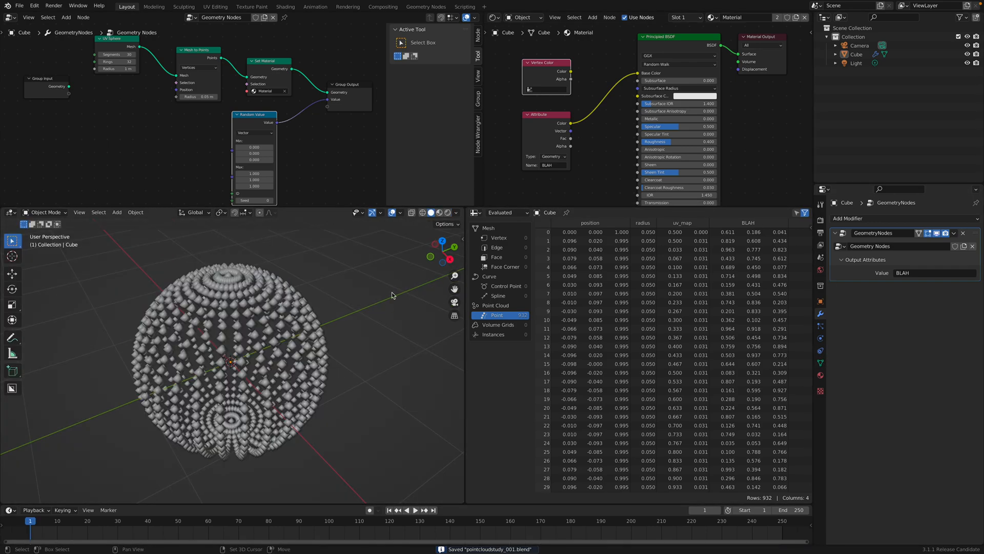
pyautogui.moveTo(395, 285); pyautogui.dragTo(422, 291, button='middle')
pyautogui.click(821, 364)
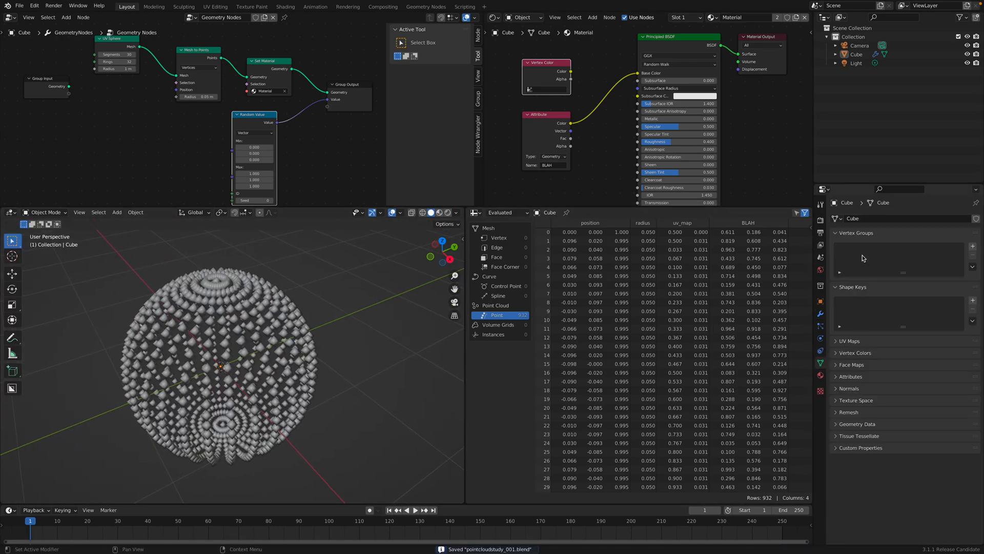
pyautogui.click(854, 352)
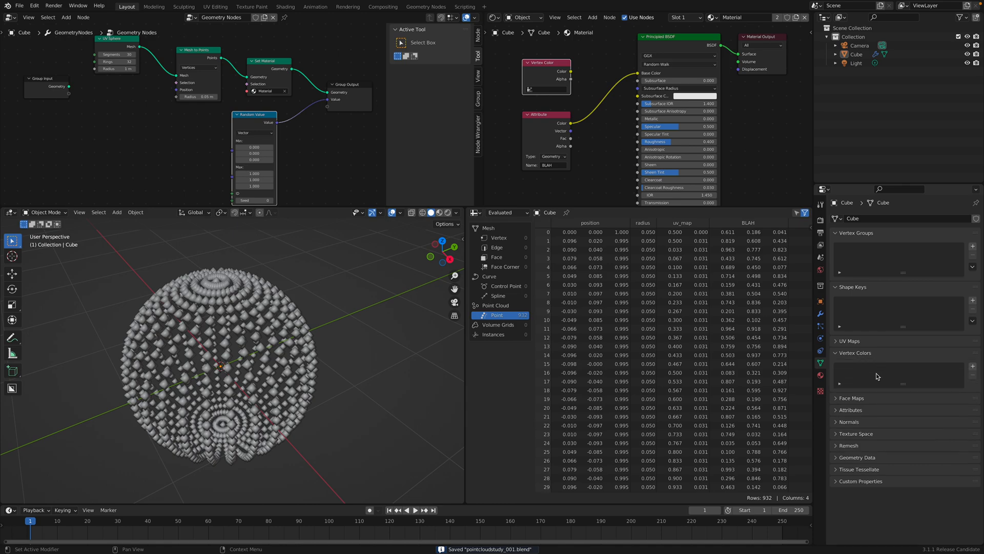
pyautogui.moveTo(365, 319); pyautogui.dragTo(355, 317, button='middle')
pyautogui.moveTo(271, 126); pyautogui.dragTo(263, 126, button='middle')
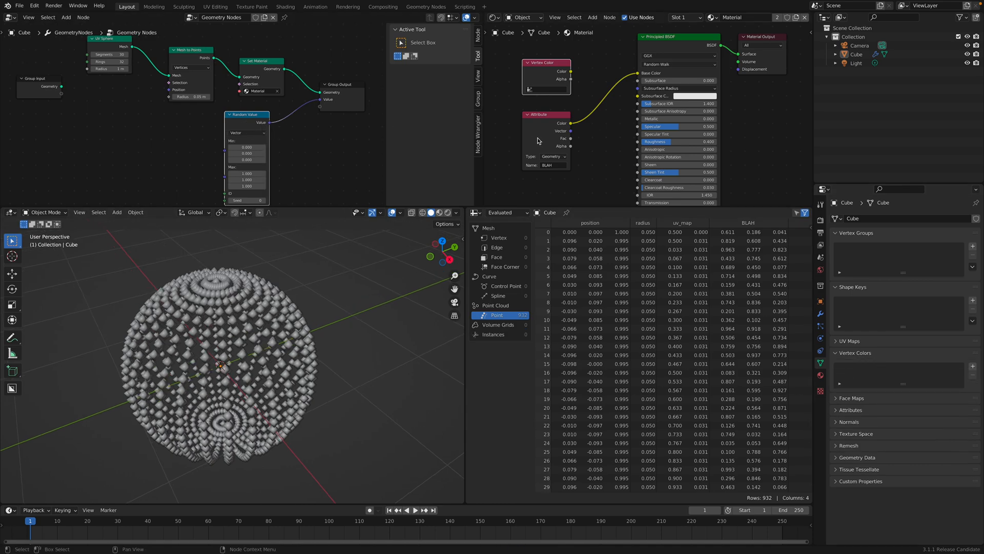
pyautogui.scroll(-1, 558, 158)
pyautogui.hotkey('ctrl', 's')
pyautogui.moveTo(330, 131); pyautogui.dragTo(315, 121, button='middle')
pyautogui.moveTo(336, 275); pyautogui.dragTo(313, 318, button='middle')
pyautogui.moveTo(281, 144); pyautogui.dragTo(285, 142, button='middle')
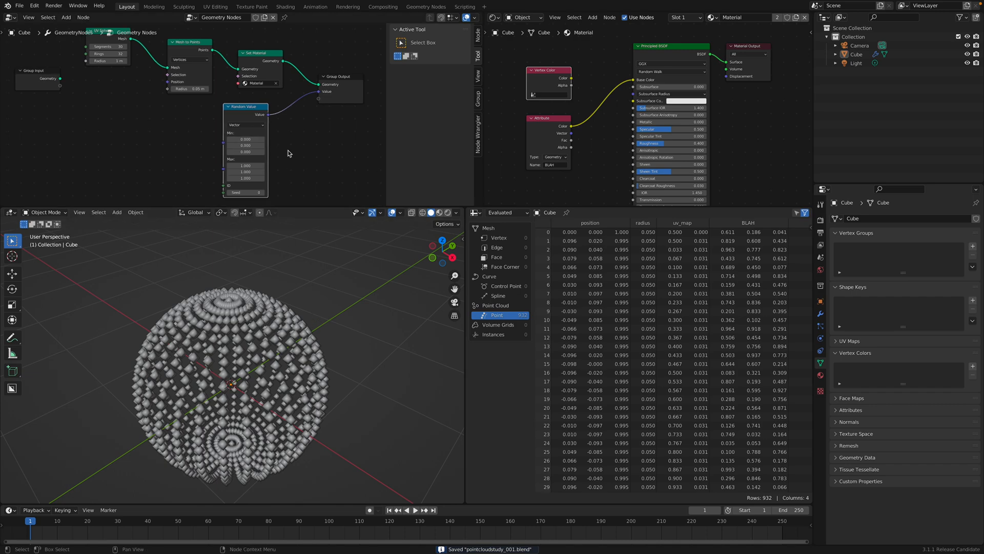
# - Return the viewport to rendered shading and add a Point Info node before the Attribute node in the material
pyautogui.click(447, 212)
pyautogui.moveTo(552, 149); pyautogui.dragTo(580, 149, button='middle')
pyautogui.hotkey('shift', 'a')
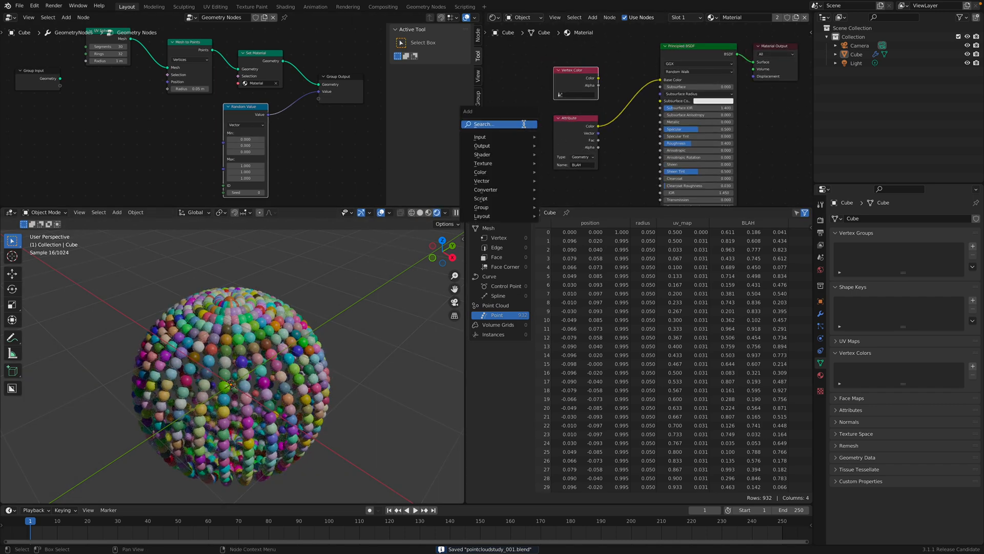
pyautogui.click(524, 124)
pyautogui.write('point')
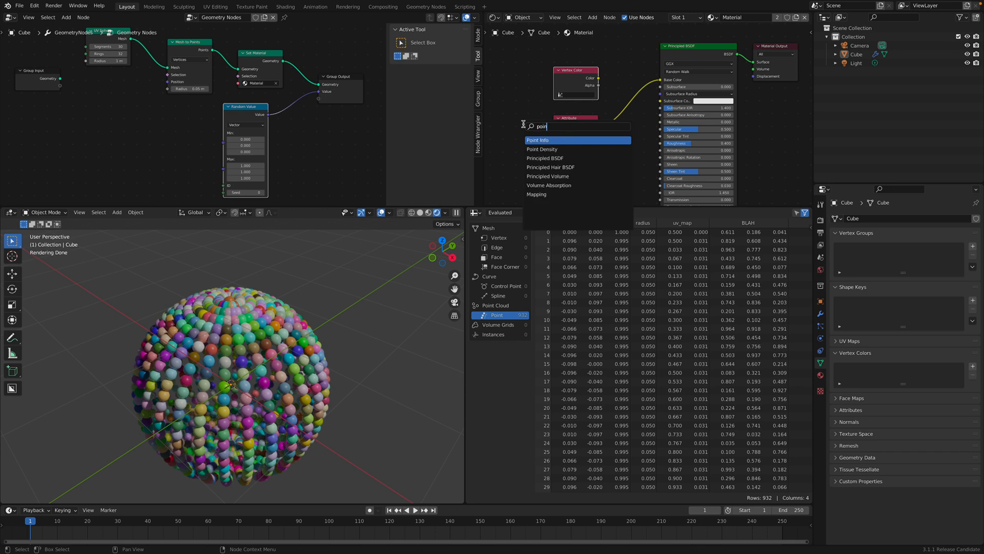
pyautogui.press('Return')
pyautogui.click(497, 104)
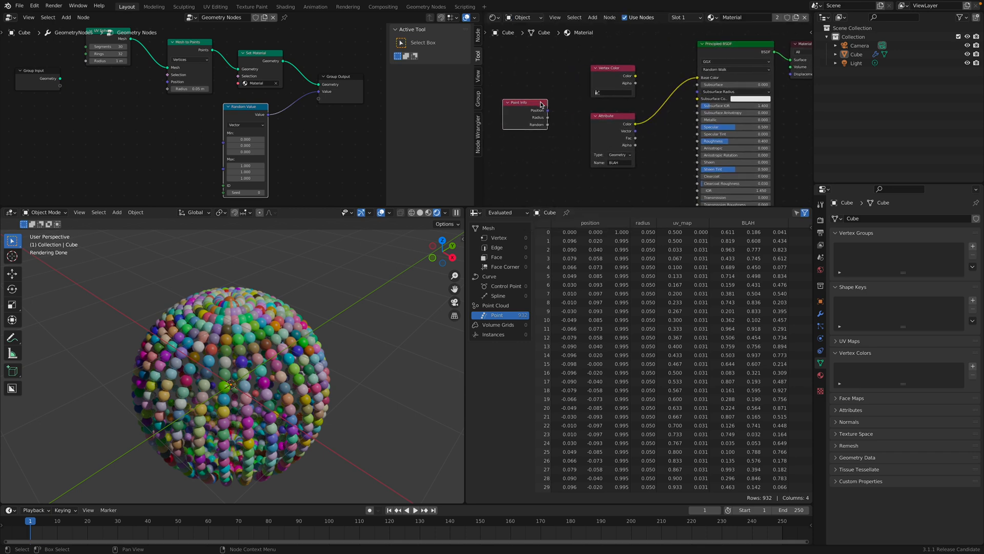
pyautogui.scroll(1, 538, 98)
pyautogui.moveTo(543, 101); pyautogui.dragTo(559, 82)
pyautogui.click(572, 96)
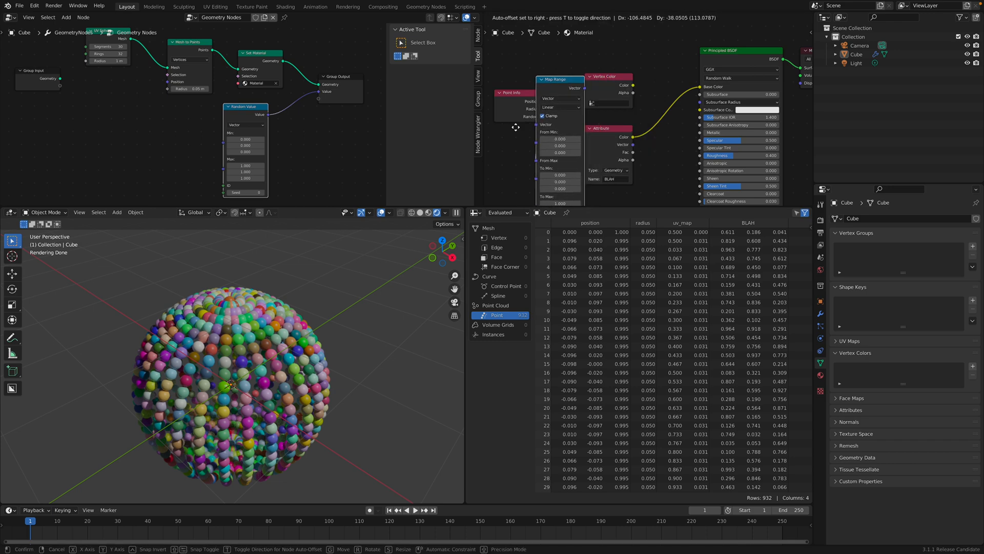
pyautogui.click(525, 143)
pyautogui.hotkey('ctrl', 'z')
# - Connect the Point Info node's Position output to Base Color and move the Vertex Color node clear of the link
pyautogui.moveTo(542, 102); pyautogui.dragTo(700, 87)
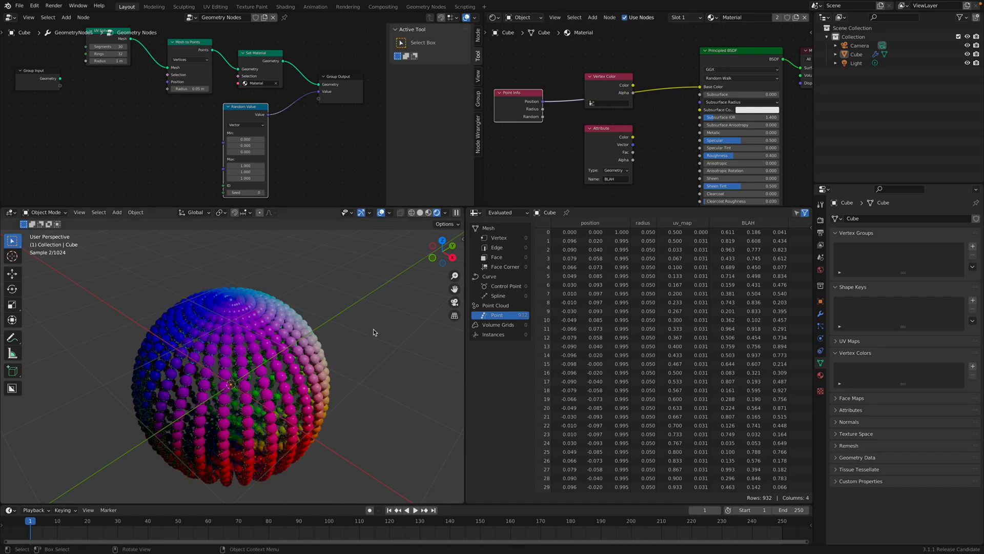
pyautogui.moveTo(366, 335); pyautogui.dragTo(281, 291, button='middle')
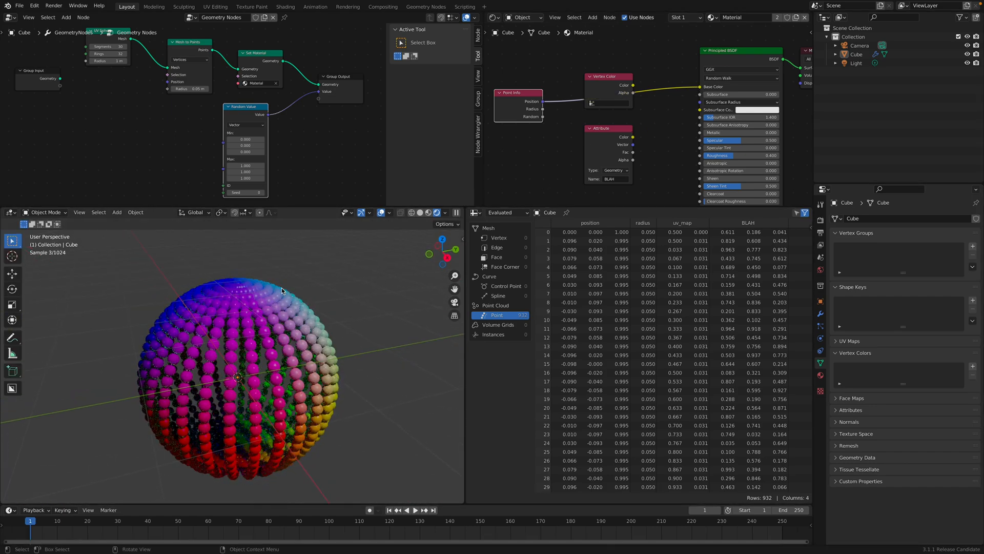
pyautogui.moveTo(592, 74); pyautogui.dragTo(573, 53)
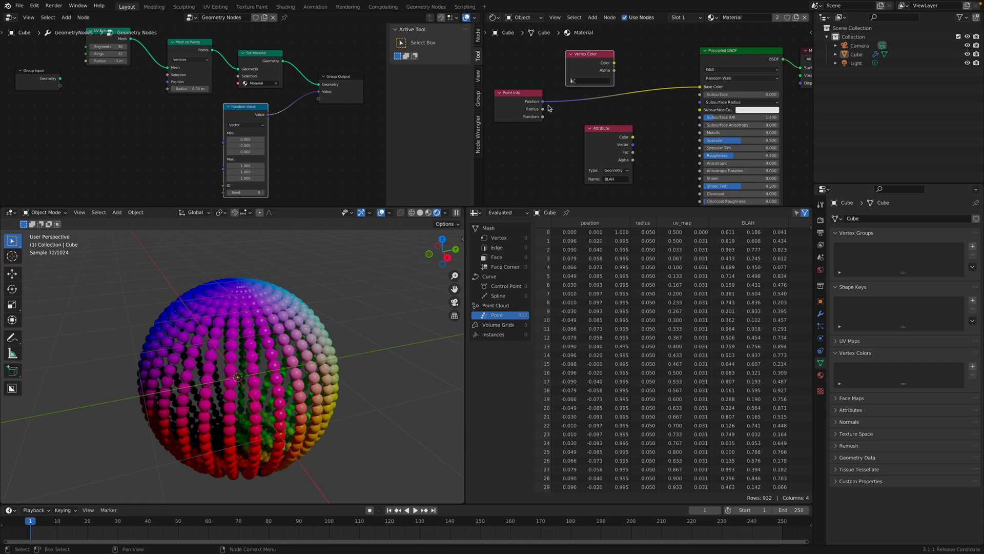
# - Replace the Base Color input with the Point Info node's Radius output
pyautogui.moveTo(542, 109); pyautogui.dragTo(700, 87)
pyautogui.keyDown('alt'); pyautogui.moveTo(246, 308); pyautogui.dragTo(282, 344, button='middle'); pyautogui.keyUp('alt')
# - Make room before Group Output and insert a Set Point Radius node between Set Material and Group Output
pyautogui.moveTo(307, 121); pyautogui.dragTo(285, 127, button='middle')
pyautogui.moveTo(322, 86); pyautogui.dragTo(355, 82)
pyautogui.moveTo(322, 111); pyautogui.dragTo(322, 142, button='middle')
pyautogui.moveTo(333, 106); pyautogui.dragTo(224, 114, button='middle')
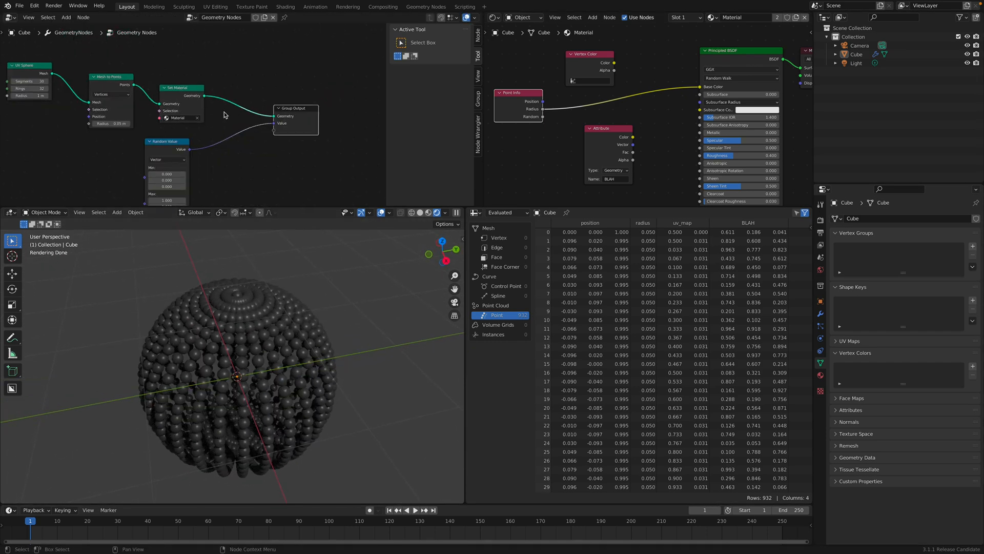
pyautogui.hotkey('shift', 'a')
pyautogui.write('sset')
pyautogui.write(' ra')
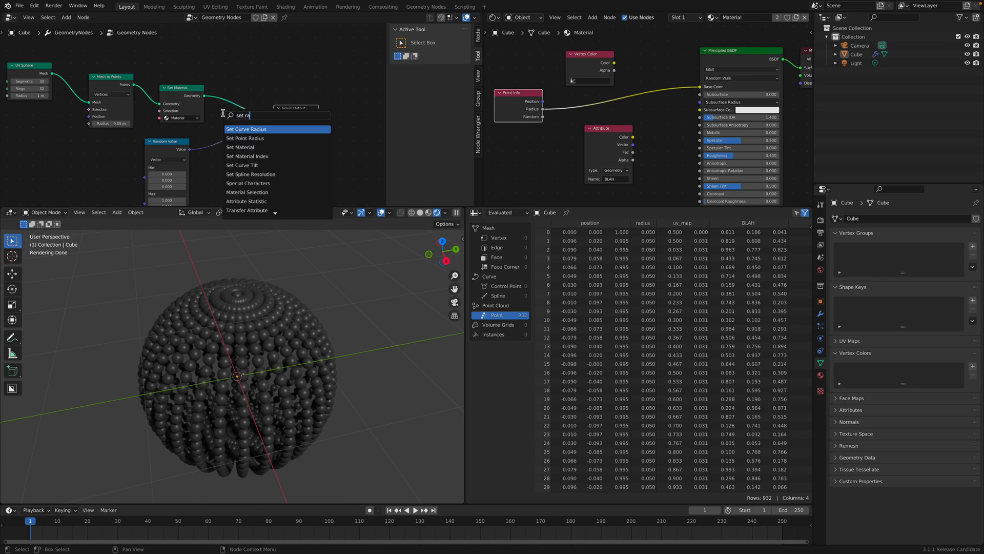
pyautogui.press('Down')
pyautogui.press('Return')
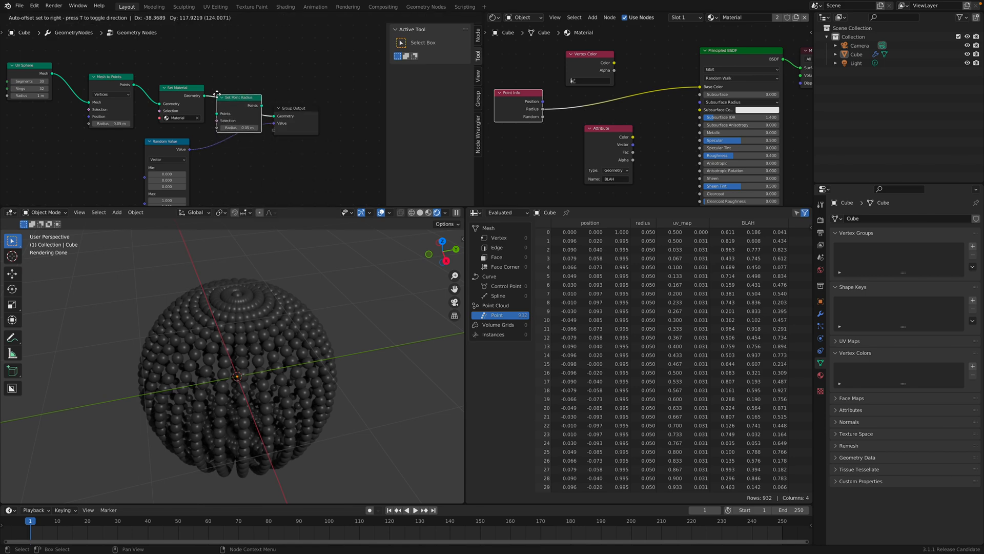
pyautogui.click(216, 107)
# - Add a float Random Value node and connect its Value output to the Set Point Radius node's Radius input
pyautogui.moveTo(216, 106); pyautogui.dragTo(238, 92, button='middle')
pyautogui.hotkey('shift', 'a')
pyautogui.write('srandom')
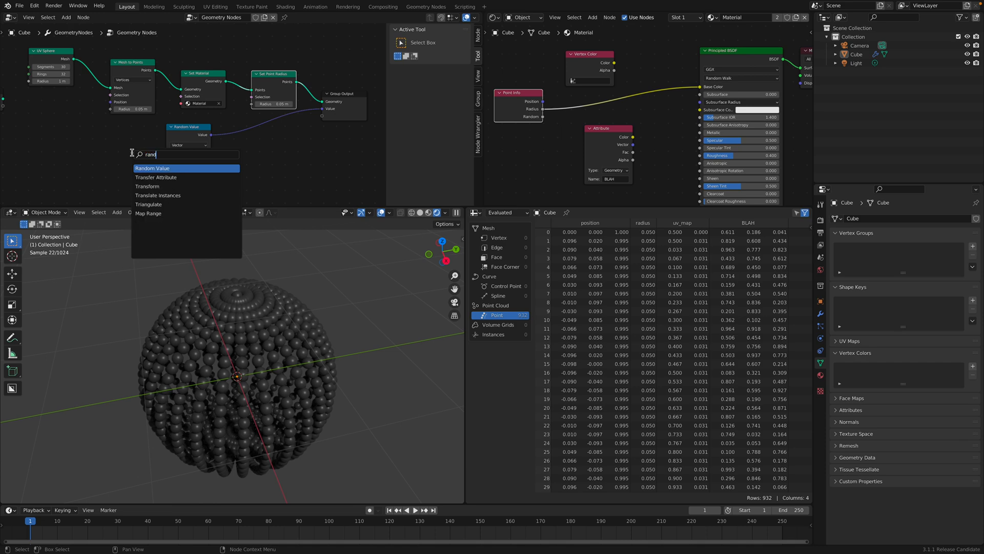
pyautogui.press('Return')
pyautogui.click(128, 136)
pyautogui.moveTo(136, 141); pyautogui.dragTo(251, 104)
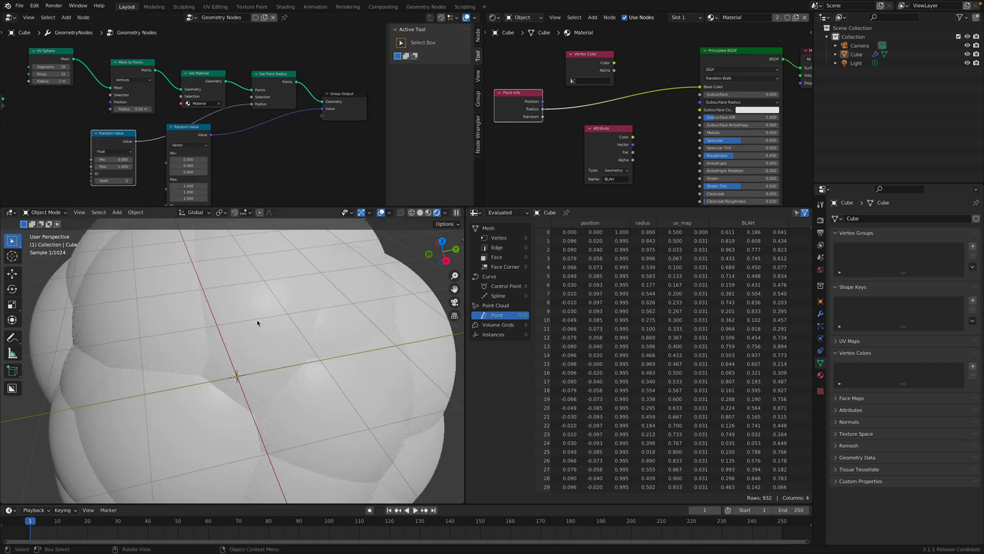
# - Set the float Random Value node's Min to 0 and Max to 0.12, and save the file
pyautogui.click(120, 166)
pyautogui.write('0.5')
pyautogui.press('Return')
pyautogui.click(115, 160)
pyautogui.write('0.02')
pyautogui.press('Return')
pyautogui.click(115, 166)
pyautogui.write('0.12')
pyautogui.press('Return')
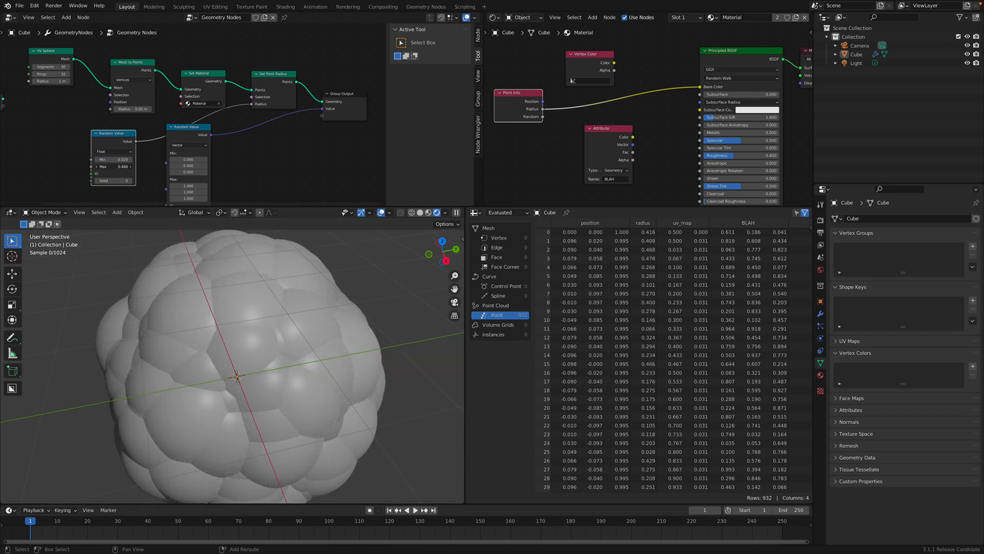
pyautogui.moveTo(119, 160)
pyautogui.mouseDown()
pyautogui.moveTo(105, 159)
pyautogui.moveTo(120, 161)
pyautogui.mouseUp()
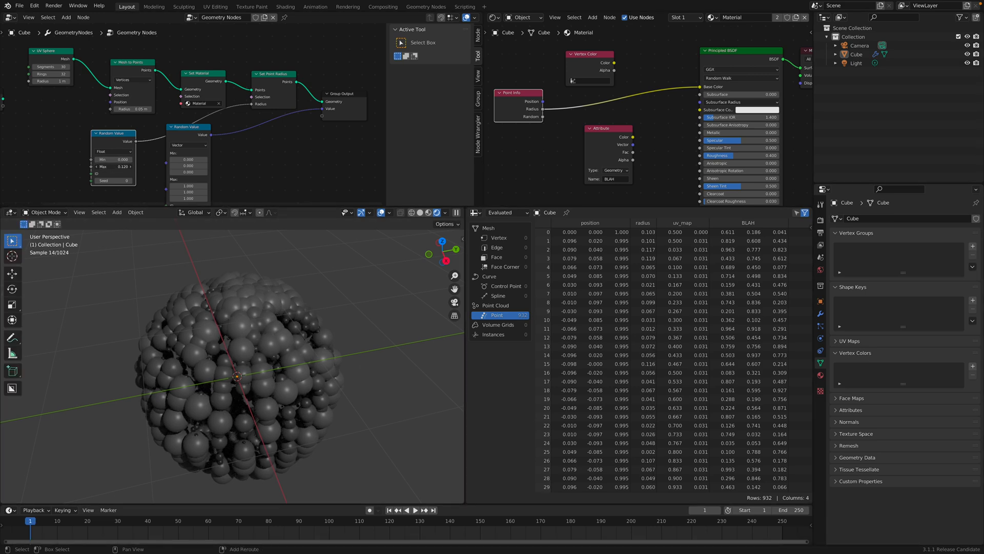
pyautogui.moveTo(306, 379); pyautogui.dragTo(348, 382, button='middle')
pyautogui.hotkey('ctrl', 's')
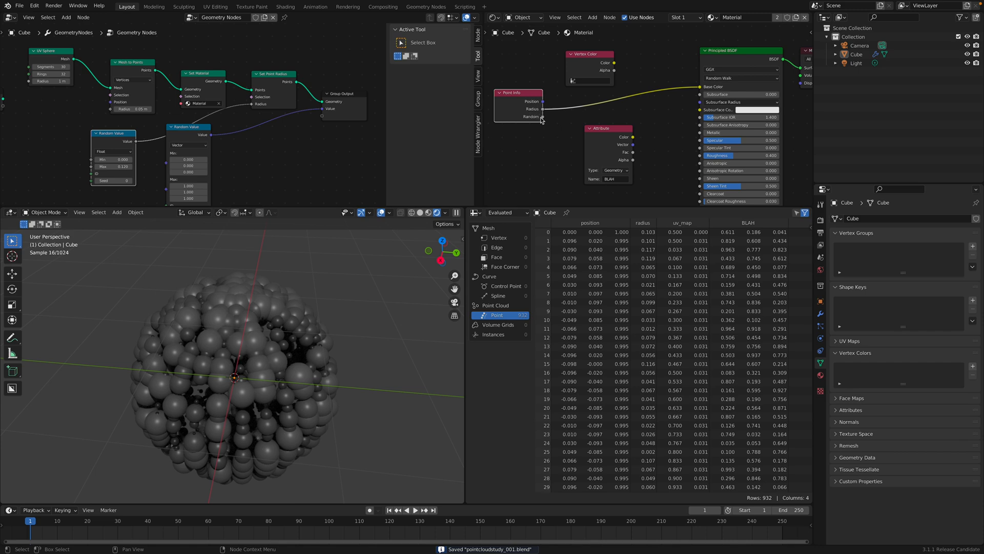
# - Move the Attribute node down and insert a ColorRamp node between Point Info's Radius output and Base Color
pyautogui.moveTo(615, 132); pyautogui.dragTo(600, 186)
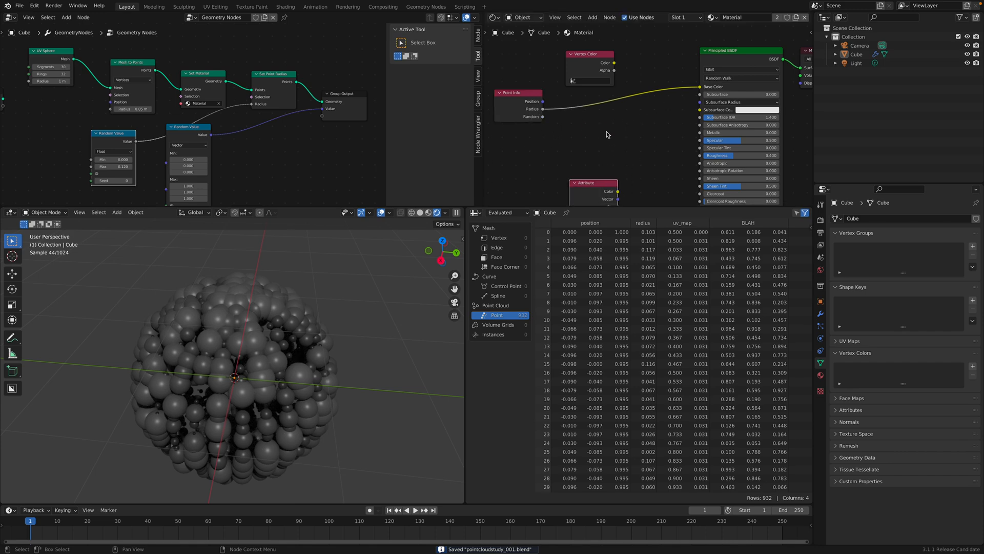
pyautogui.hotkey('shift', 'a')
pyautogui.click(584, 134)
pyautogui.click(574, 90)
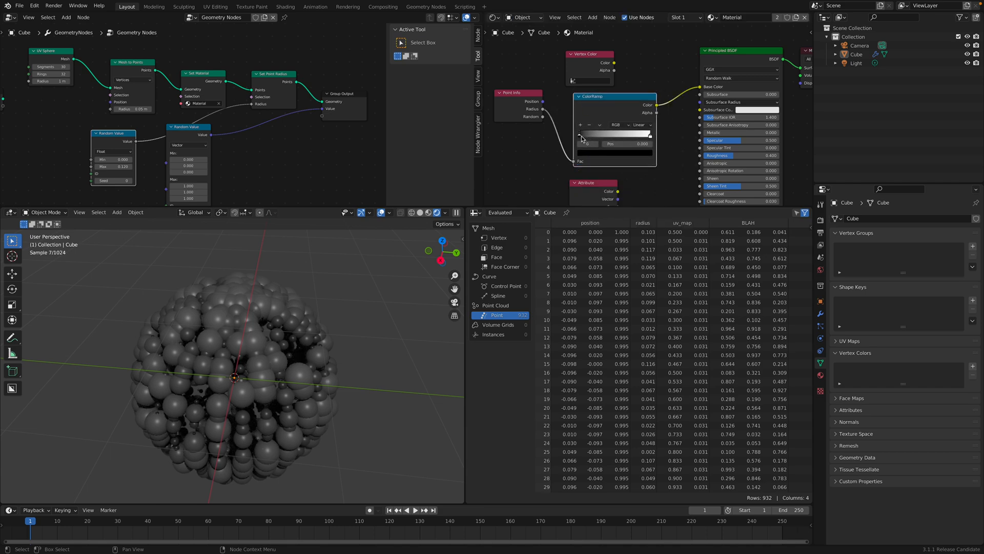
# - Shift the ColorRamp's first stop slightly inward from the start and color it a saturated red-orange
pyautogui.moveTo(582, 137); pyautogui.dragTo(589, 137)
pyautogui.click(593, 154)
pyautogui.moveTo(640, 84); pyautogui.dragTo(640, 53)
pyautogui.moveTo(602, 94); pyautogui.dragTo(599, 104)
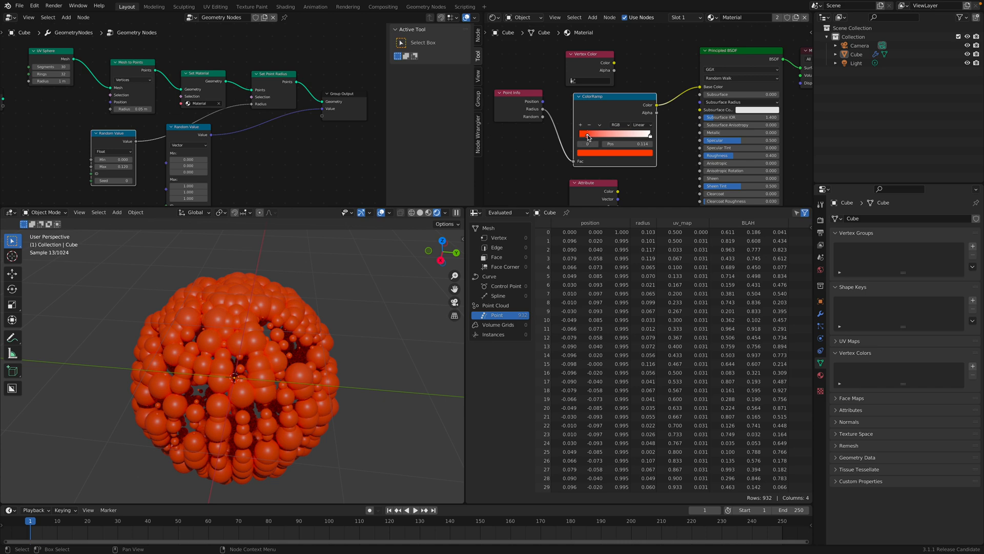
# - Move the ColorRamp's last stop to about 0.961 and color it orange
pyautogui.moveTo(651, 135); pyautogui.dragTo(649, 136)
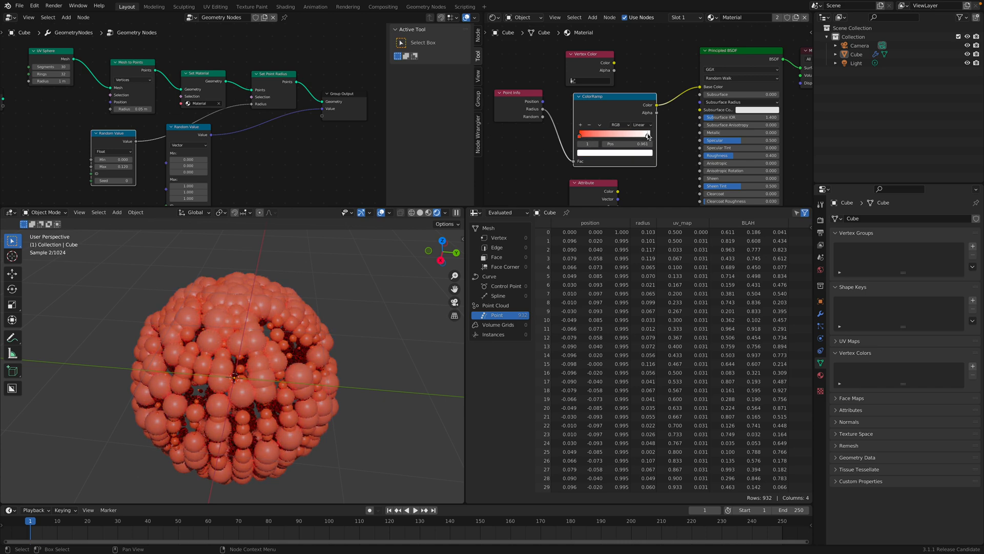
pyautogui.click(628, 151)
pyautogui.moveTo(612, 85); pyautogui.dragTo(594, 95)
pyautogui.scroll(-1, 601, 114)
pyautogui.moveTo(600, 114); pyautogui.dragTo(617, 113, button='middle')
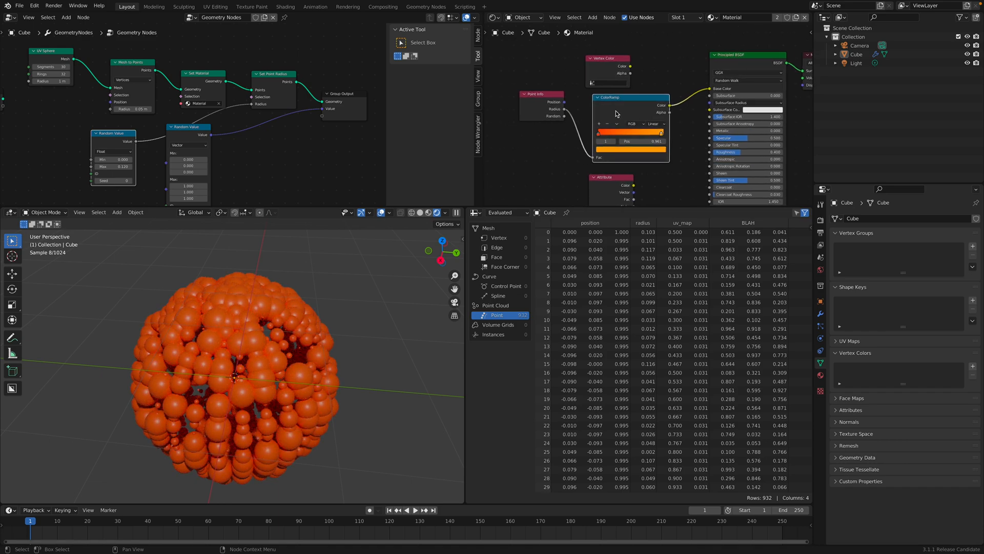
# - Connect Point Info's Random output to the ColorRamp's Fac input and recolor the ramp's first stop light blue
pyautogui.scroll(1, 548, 130)
pyautogui.moveTo(558, 118); pyautogui.dragTo(590, 162)
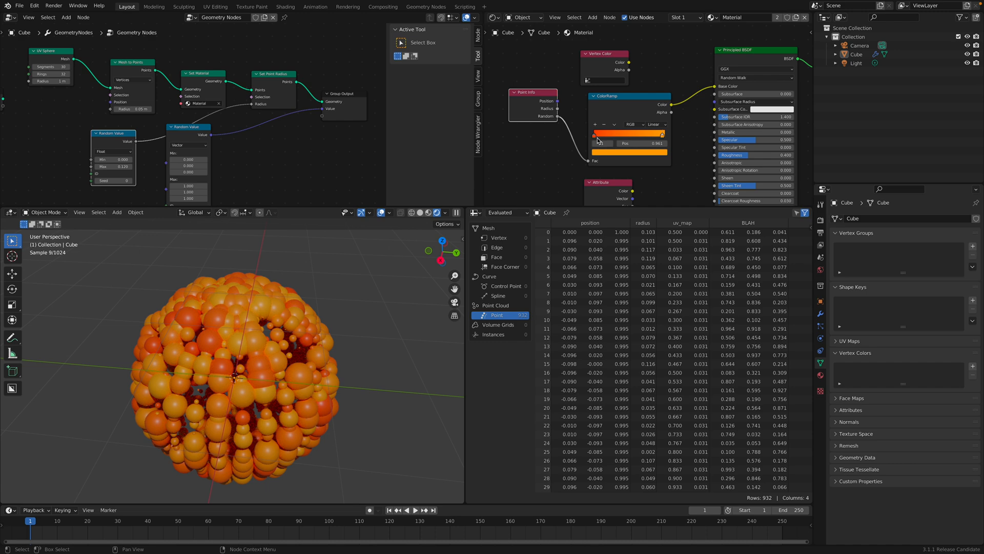
pyautogui.click(595, 136)
pyautogui.click(613, 152)
pyautogui.moveTo(621, 82); pyautogui.dragTo(631, 67)
pyautogui.moveTo(297, 345); pyautogui.dragTo(313, 332, button='middle')
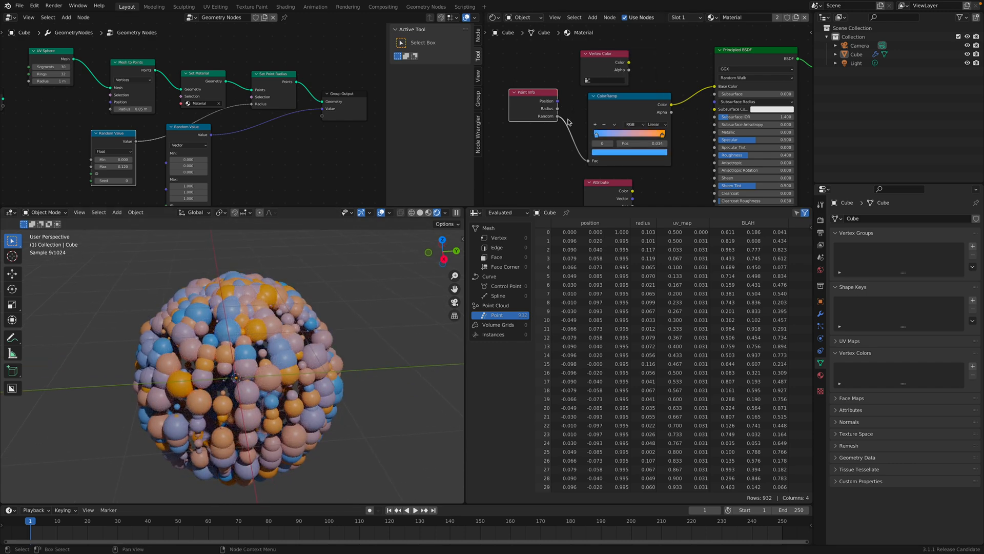
# - Connect Point Info's Random output directly to the Principled BSDF's Base Color, bypassing the ColorRamp
pyautogui.moveTo(558, 117); pyautogui.dragTo(715, 86)
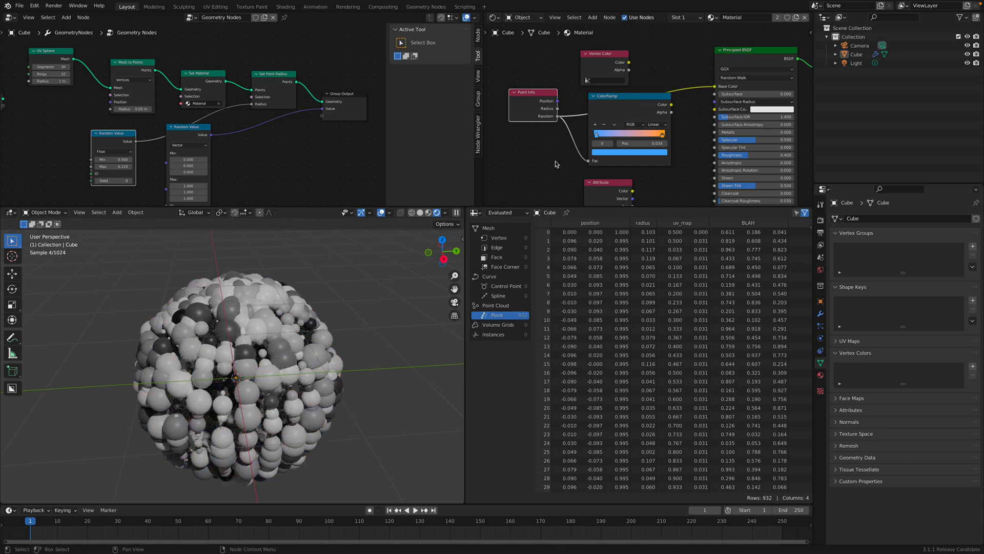
pyautogui.click(622, 106)
pyautogui.moveTo(614, 147); pyautogui.dragTo(613, 113, button='middle')
# - Move the vector Random Value node closer to Group Output, beneath Set Point Radius, and save the file
pyautogui.moveTo(299, 148); pyautogui.dragTo(303, 140, button='middle')
pyautogui.moveTo(205, 134); pyautogui.dragTo(279, 130)
pyautogui.hotkey('ctrl', 's')
# - Connect the BLAH Attribute node's Color output to the Principled BSDF's Base Color
pyautogui.moveTo(625, 171); pyautogui.dragTo(609, 177, button='middle')
pyautogui.scroll(-1, 610, 171)
pyautogui.moveTo(616, 158); pyautogui.dragTo(684, 60)
pyautogui.scroll(1, 264, 134)
pyautogui.scroll(-1, 264, 134)
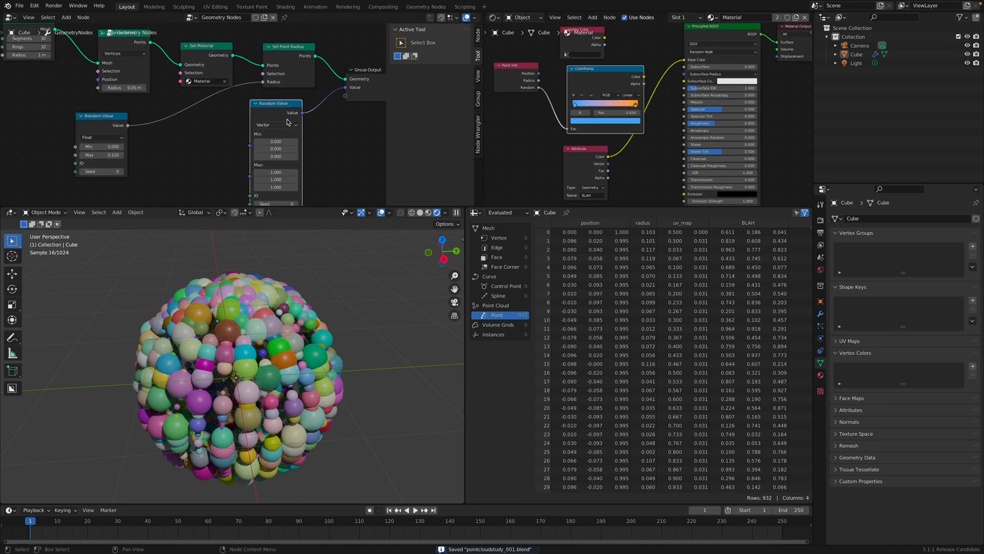
pyautogui.scroll(-1, 287, 128)
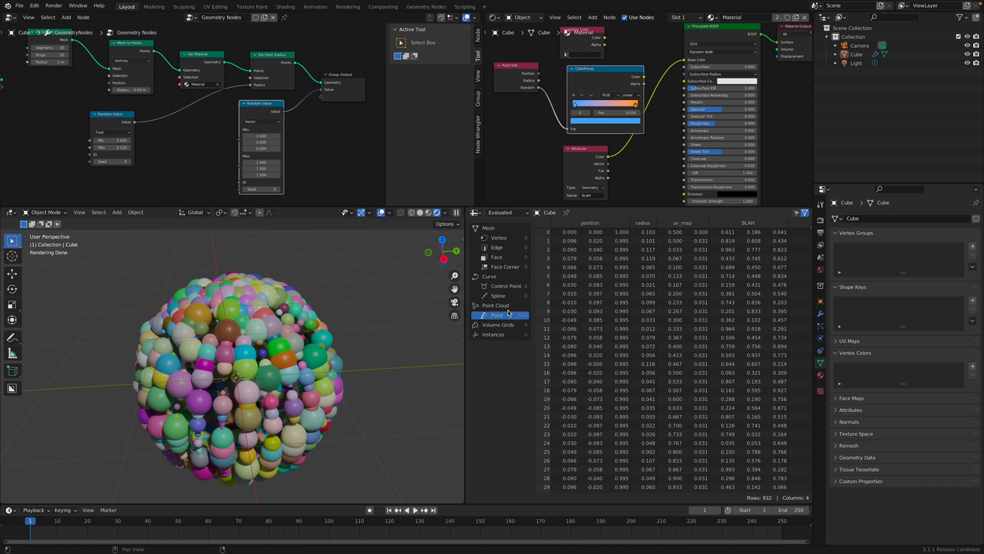
# - Examine the spreadsheet's mesh Vertex domain, then return to the Point Cloud's Point domain
pyautogui.click(514, 239)
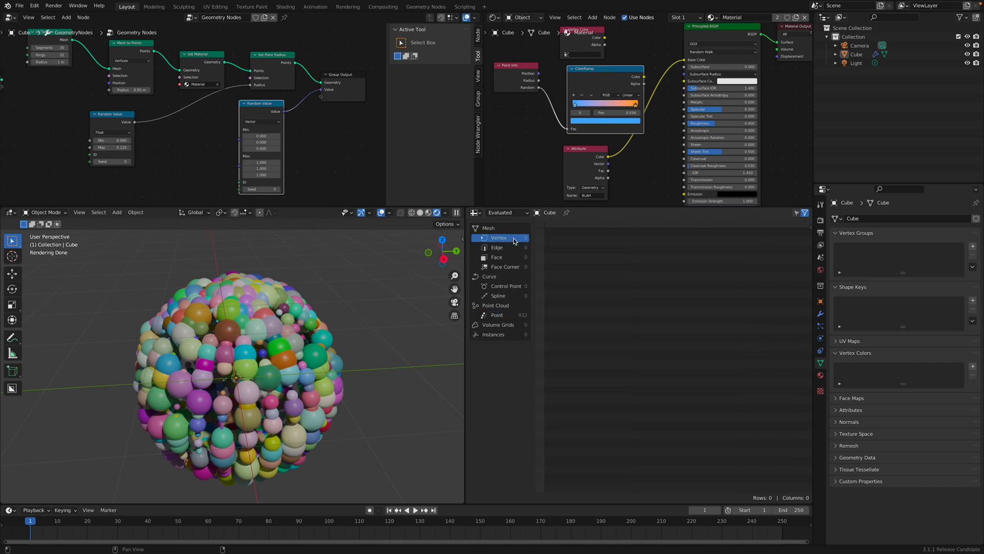
pyautogui.click(505, 314)
pyautogui.moveTo(434, 338); pyautogui.dragTo(323, 334, button='middle')
# - Save the file, then save it under the incremented name pointcloudstudy_002.blend
pyautogui.hotkey('ctrl', 's')
pyautogui.click(19, 6)
pyautogui.click(41, 70)
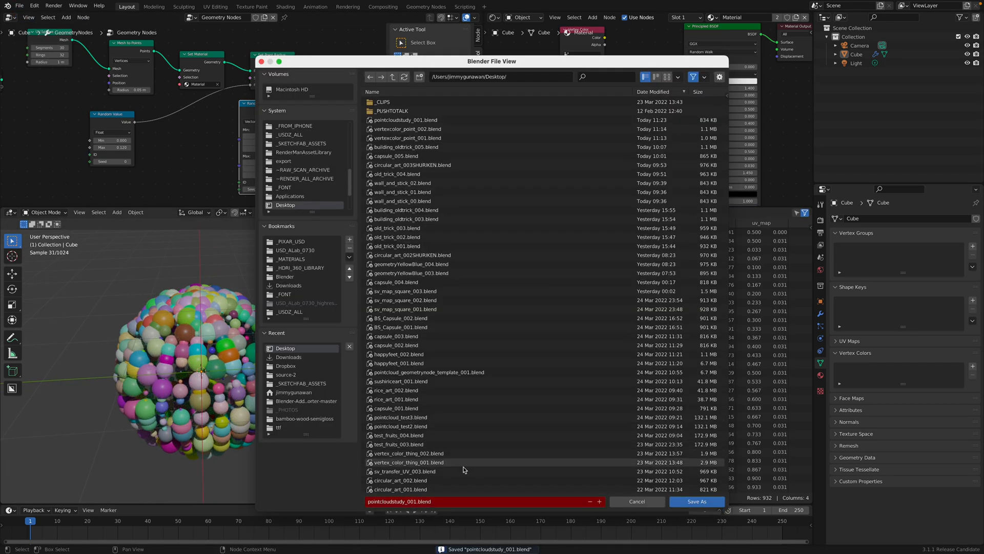
pyautogui.click(601, 502)
pyautogui.click(686, 500)
# - Switch the 3D viewport from rendered display to Solid shading
pyautogui.moveTo(272, 321); pyautogui.dragTo(191, 324, button='middle')
pyautogui.moveTo(191, 324); pyautogui.dragTo(243, 333, button='middle')
pyautogui.click(209, 326)
pyautogui.scroll(-2, 209, 326)
pyautogui.click(422, 214)
pyautogui.scroll(1, 234, 334)
pyautogui.click(244, 294)
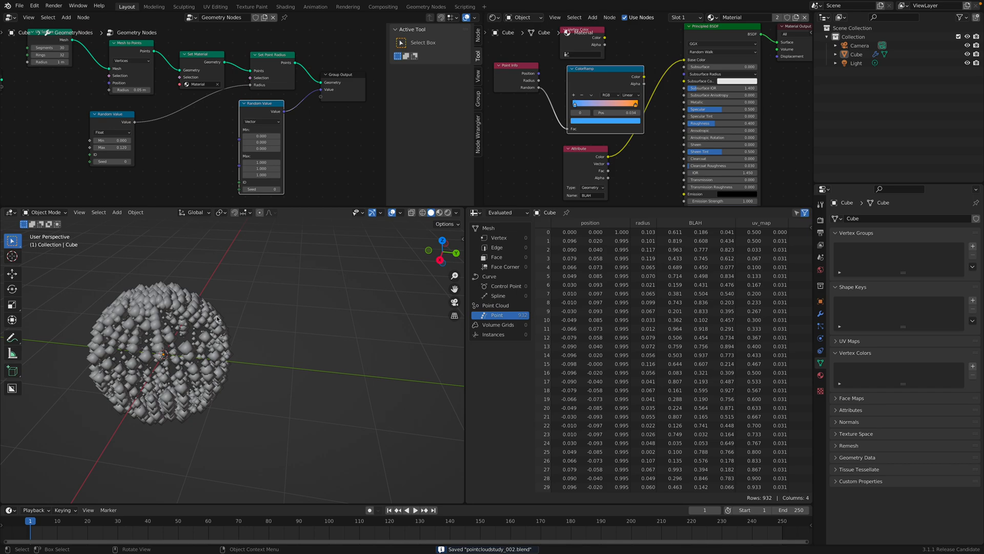
# - Duplicate the point cloud object, place the copy beside the original along the green axis, and save the file
pyautogui.click(201, 324)
pyautogui.hotkey('shift', 'd')
pyautogui.click(343, 349)
pyautogui.keyDown('shift'); pyautogui.moveTo(385, 299); pyautogui.dragTo(347, 299, button='middle'); pyautogui.keyUp('shift')
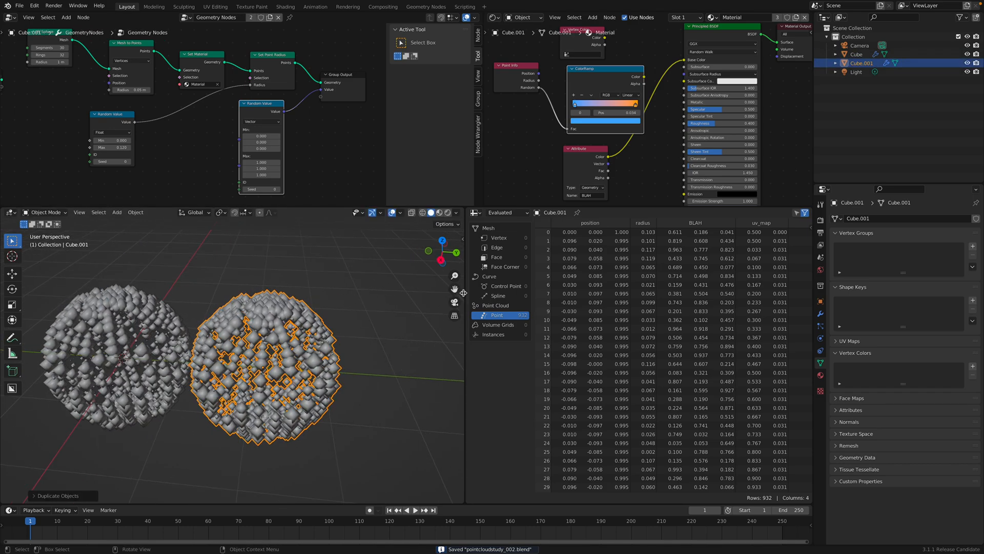
pyautogui.moveTo(464, 293); pyautogui.dragTo(499, 293)
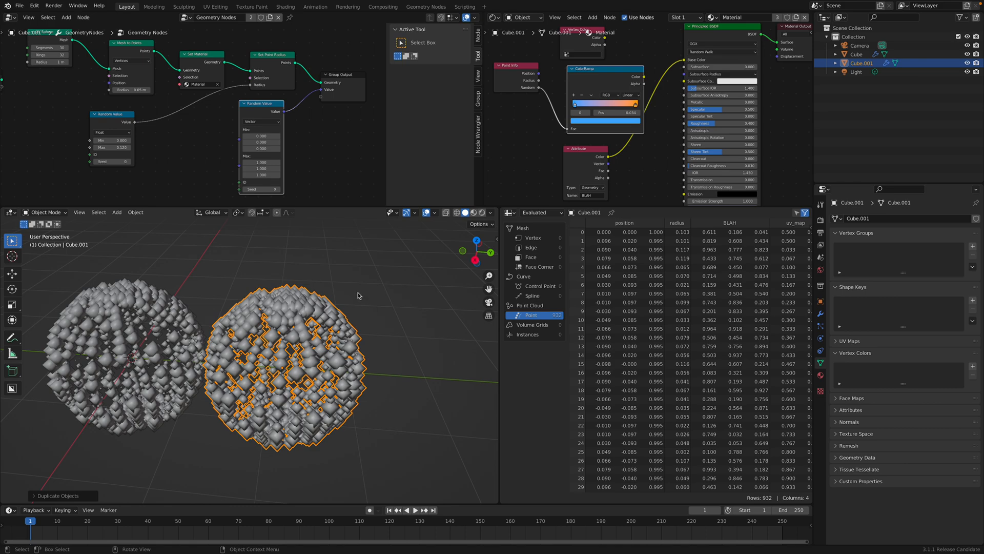
pyautogui.scroll(-1, 358, 295)
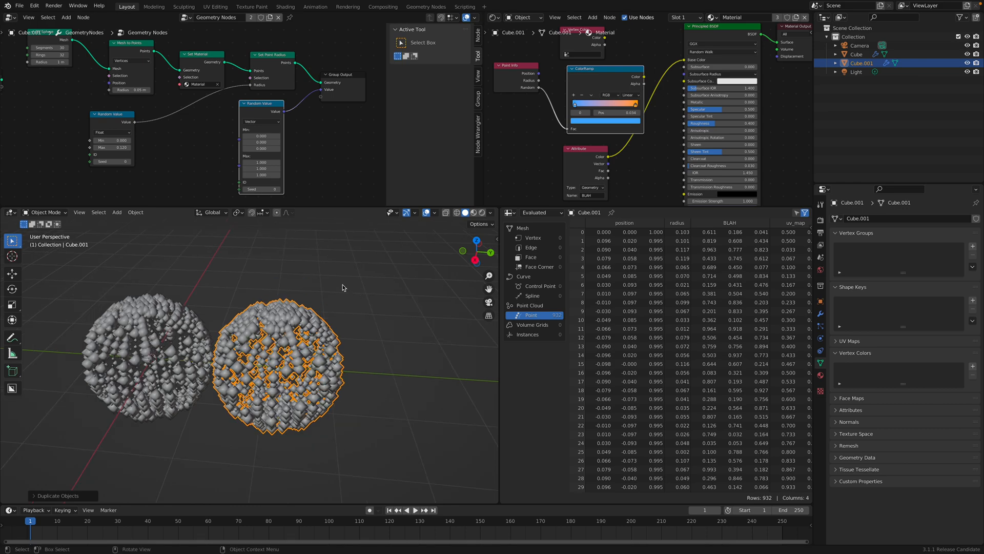
pyautogui.moveTo(343, 281); pyautogui.dragTo(382, 261, button='middle')
pyautogui.hotkey('ctrl', 's')
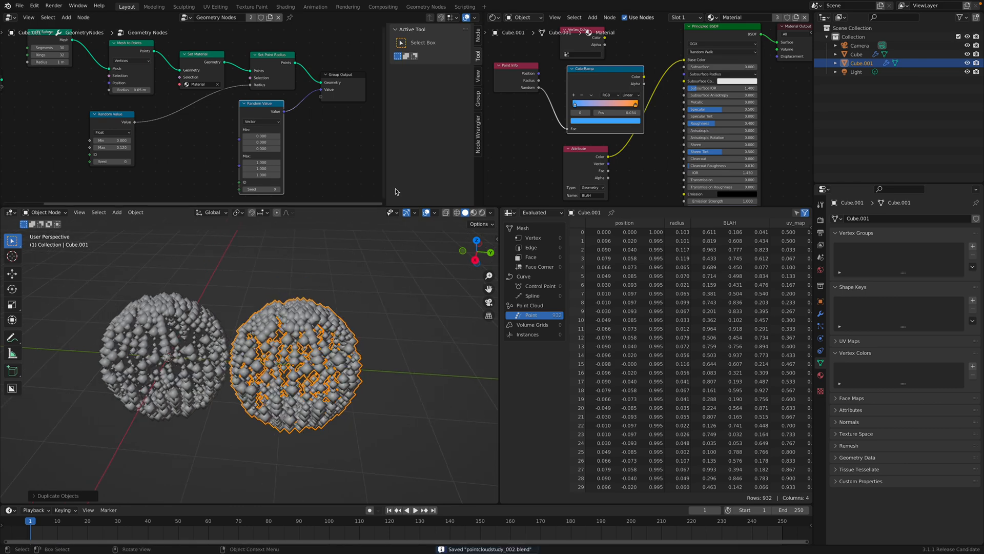
# - Hide the geometry node editor's sidebar and move the Group Output node farther from Set Point Radius
pyautogui.press('n')
pyautogui.moveTo(344, 90); pyautogui.dragTo(342, 103, button='middle')
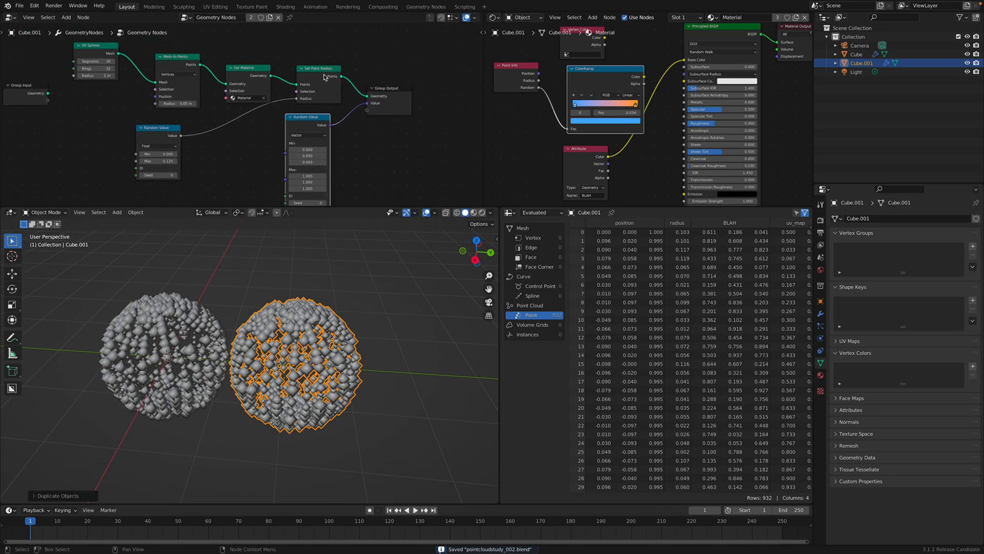
pyautogui.moveTo(386, 92); pyautogui.dragTo(412, 86)
pyautogui.scroll(1, 361, 307)
pyautogui.scroll(1, 363, 298)
# - Show the mesh Vertex domain in the spreadsheet and give the spreadsheet more width
pyautogui.moveTo(380, 297); pyautogui.dragTo(394, 300, button='middle')
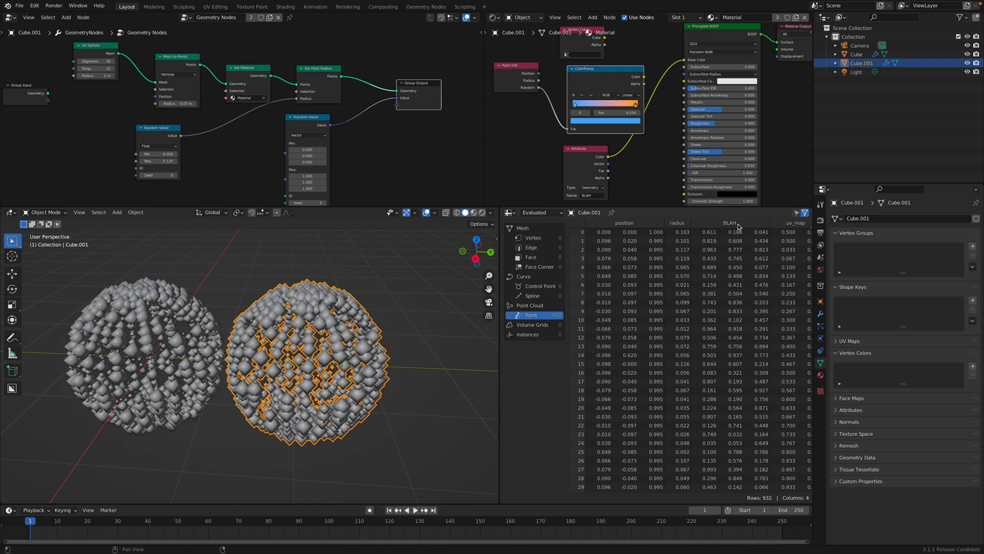
pyautogui.click(538, 239)
pyautogui.moveTo(499, 253); pyautogui.dragTo(469, 253)
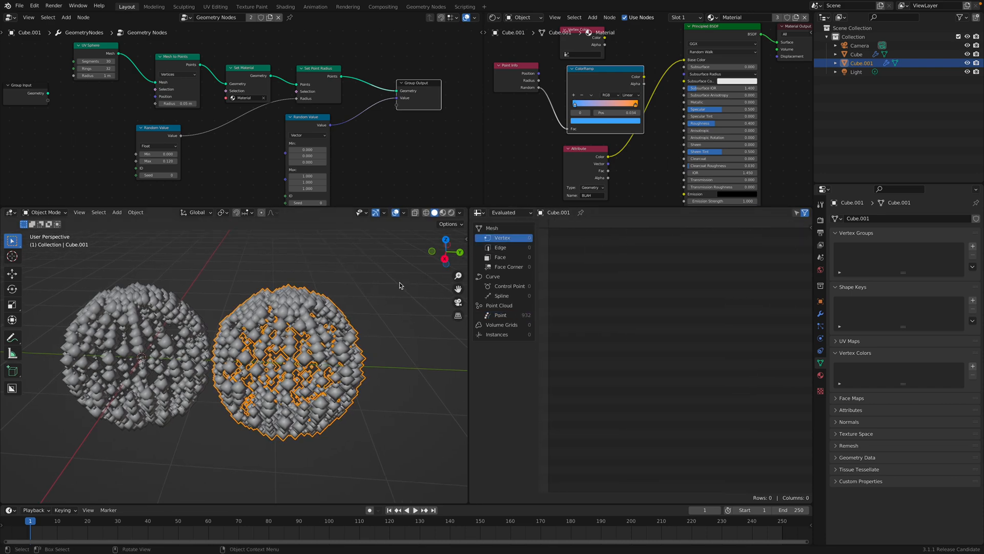
# - Raise the UV Sphere and Group Output nodes, connect the UV Sphere's Mesh directly to Group Output's Geometry, and save
pyautogui.moveTo(197, 77); pyautogui.dragTo(211, 117, button='middle')
pyautogui.moveTo(122, 90); pyautogui.dragTo(118, 73)
pyautogui.click(433, 134)
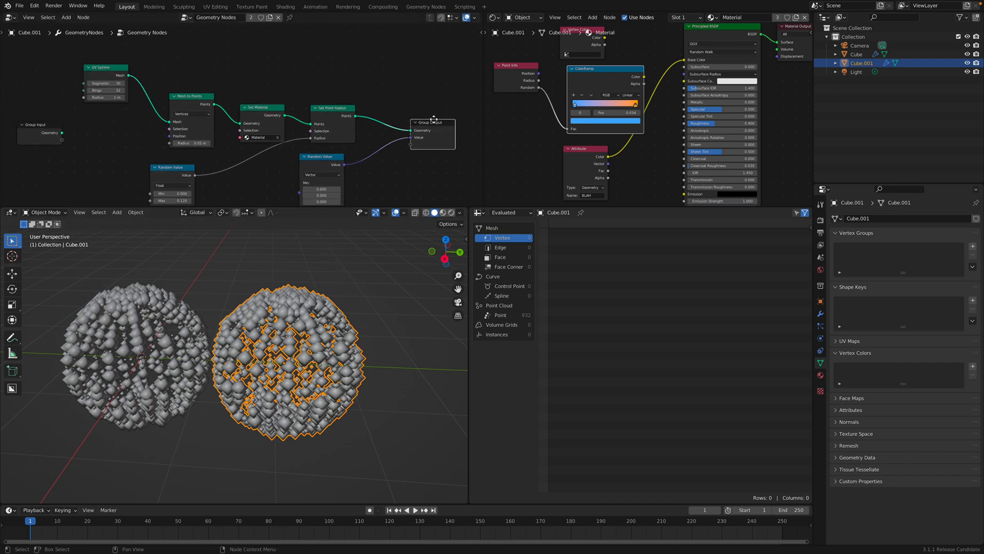
pyautogui.moveTo(433, 135); pyautogui.dragTo(435, 86)
pyautogui.moveTo(129, 75); pyautogui.dragTo(413, 82)
pyautogui.keyDown('shift'); pyautogui.moveTo(364, 286); pyautogui.dragTo(346, 285, button='middle'); pyautogui.keyUp('shift')
pyautogui.hotkey('ctrl', 's')
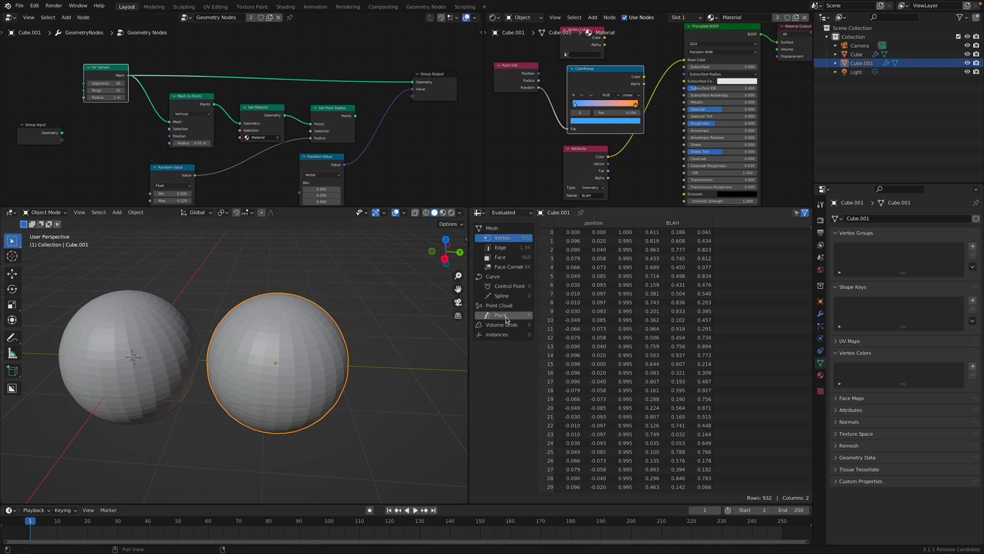
pyautogui.moveTo(347, 152); pyautogui.dragTo(346, 151, button='middle')
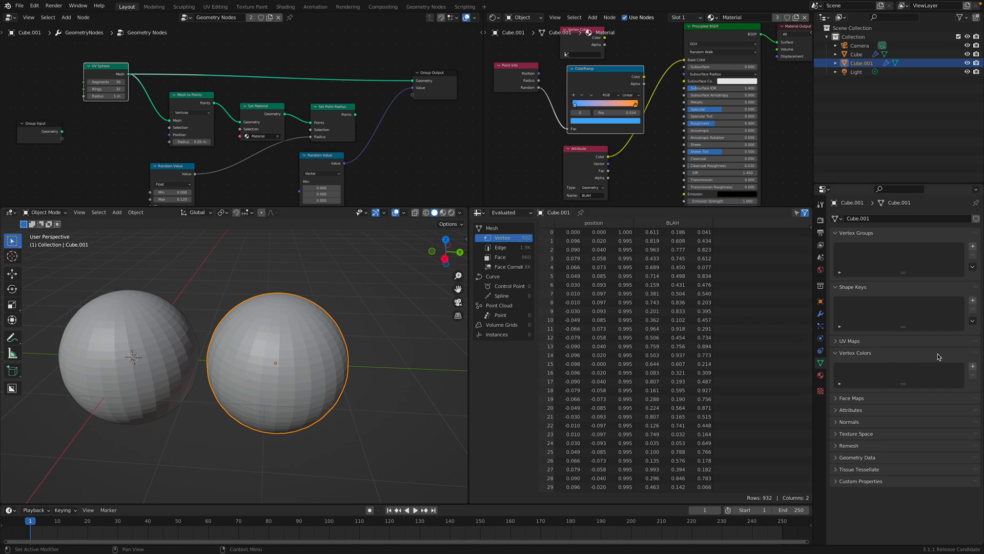
# - Add a vertex color layer to Cube.001 and enlarge the Vertex Colors list slightly
pyautogui.click(973, 366)
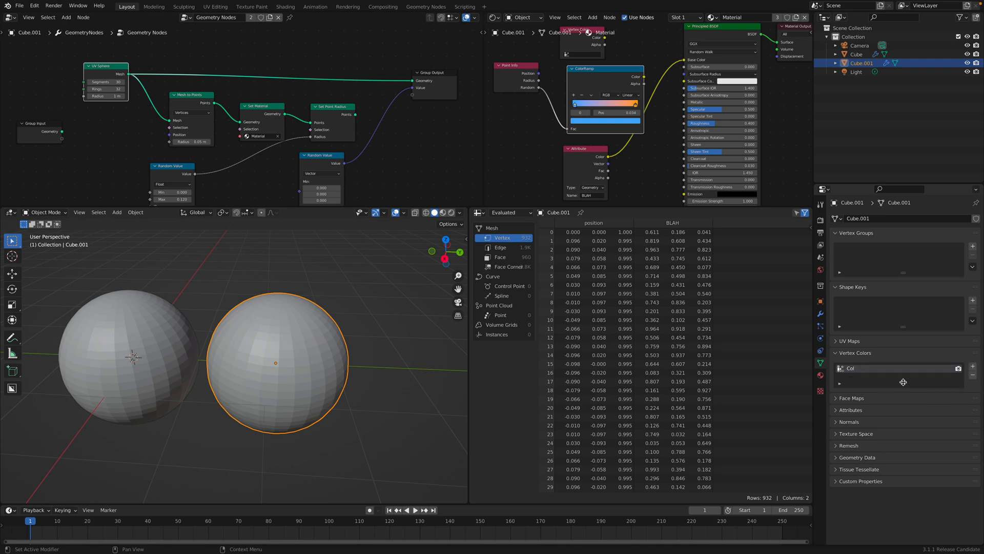
pyautogui.moveTo(903, 382); pyautogui.dragTo(903, 390)
pyautogui.moveTo(323, 330); pyautogui.dragTo(299, 327, button='middle')
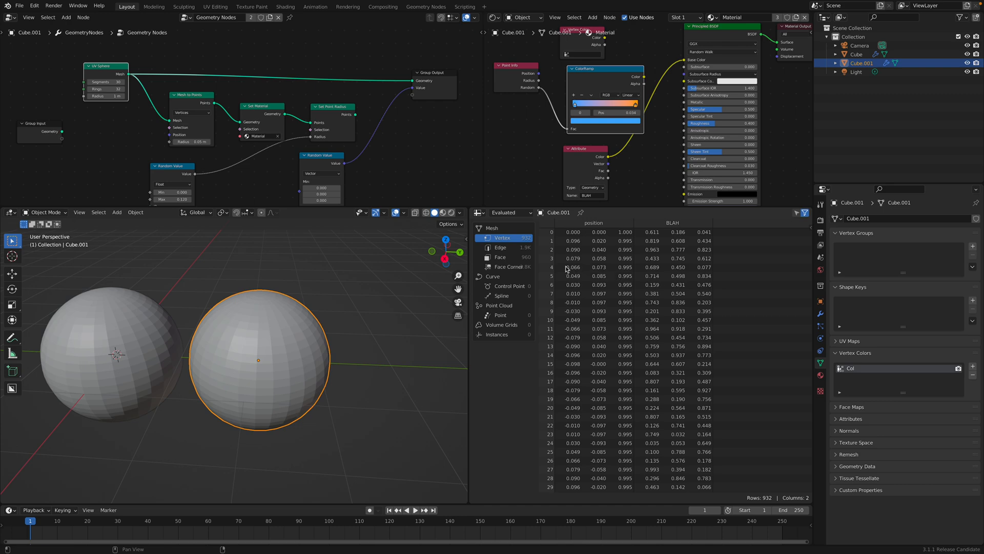
# - Widen the spreadsheet and compare Cube.001's attributes in the mesh Face Corner and Vertex domains
pyautogui.moveTo(469, 266); pyautogui.dragTo(439, 266)
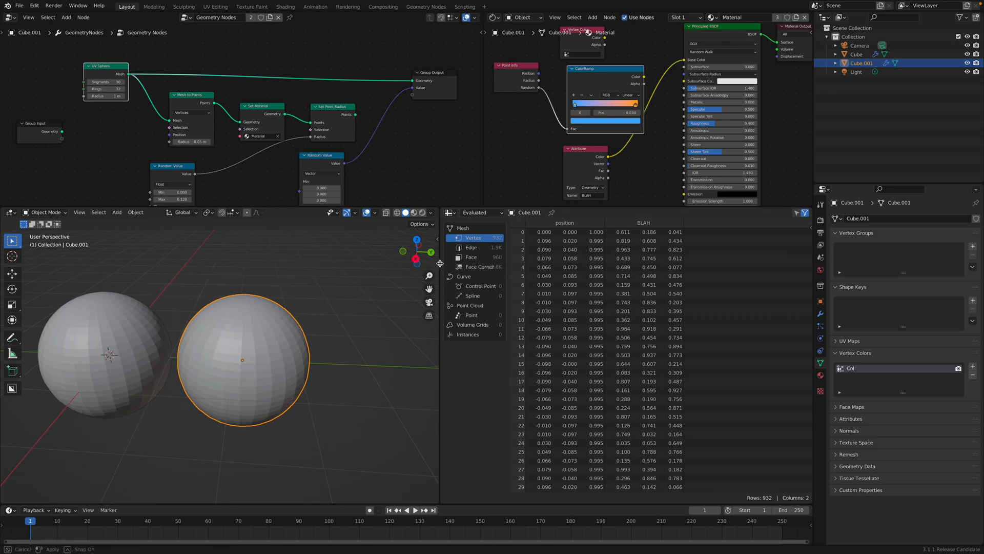
pyautogui.click(484, 268)
pyautogui.click(472, 239)
pyautogui.click(480, 267)
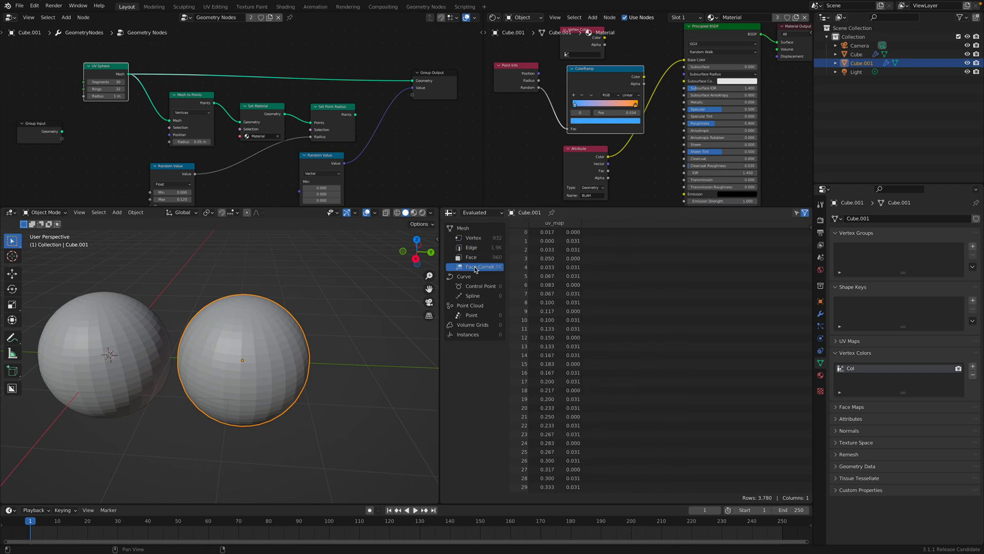
pyautogui.scroll(1, 365, 296)
pyautogui.scroll(-1, 365, 295)
pyautogui.moveTo(364, 295); pyautogui.dragTo(362, 296, button='middle')
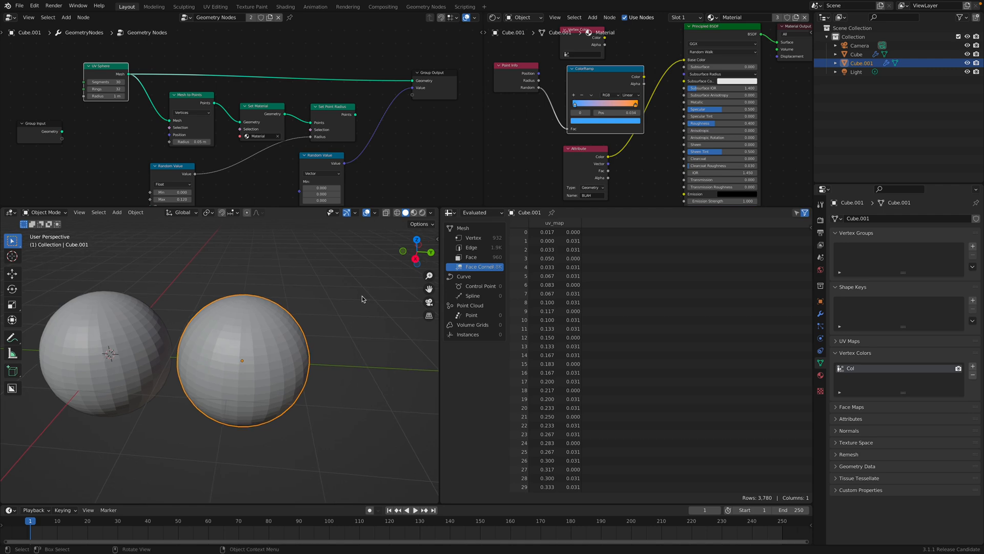
# - Duplicate Cube.001 and place the copy beside it as a third sphere in the row
pyautogui.scroll(-2, 307, 295)
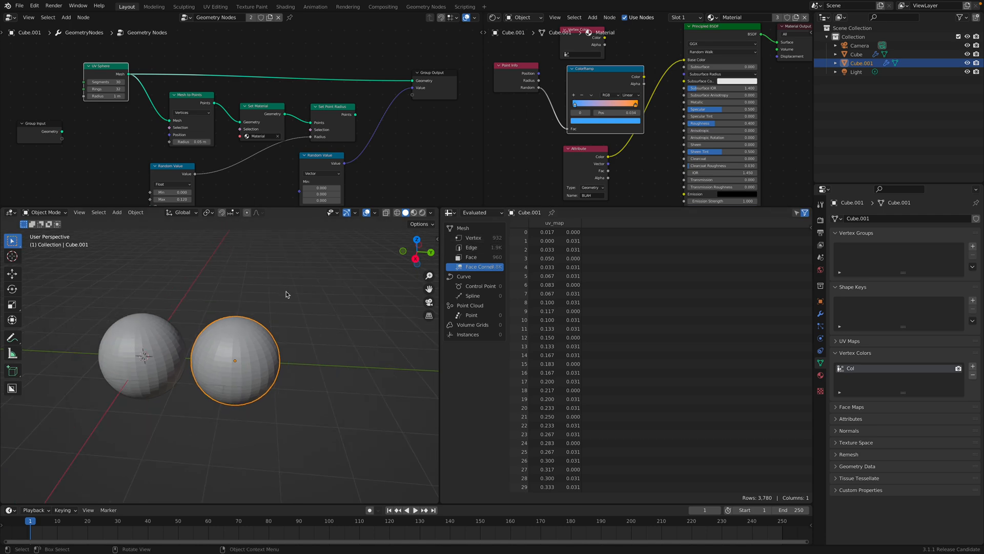
pyautogui.moveTo(290, 290); pyautogui.dragTo(239, 296, button='middle')
pyautogui.hotkey('shift', 'd')
pyautogui.click(326, 339)
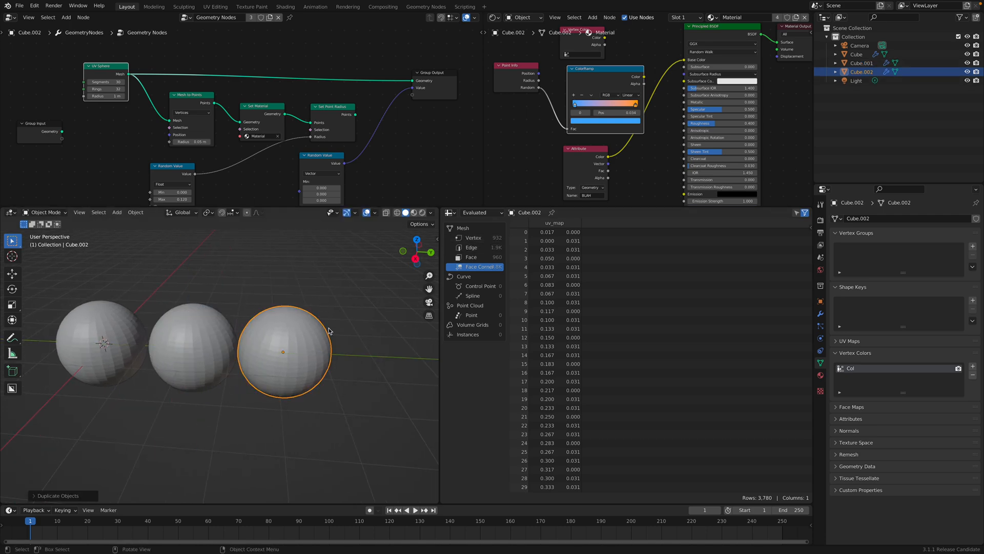
# - Turn the new copy's GeometryNodes modifier off in the viewport to inspect its base mesh, then turn it back on
pyautogui.click(820, 313)
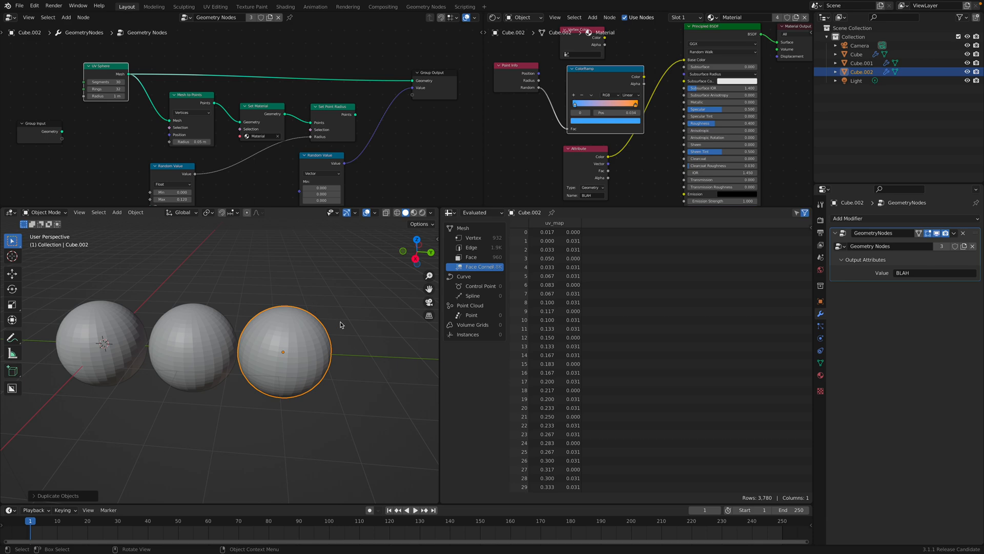
pyautogui.click(936, 234)
pyautogui.moveTo(356, 319); pyautogui.dragTo(359, 318, button='middle')
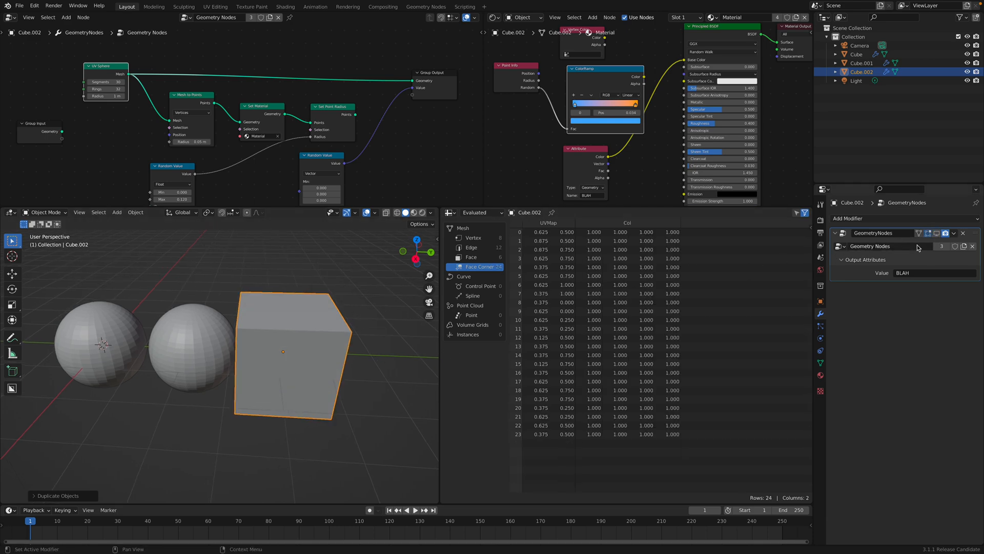
pyautogui.click(936, 233)
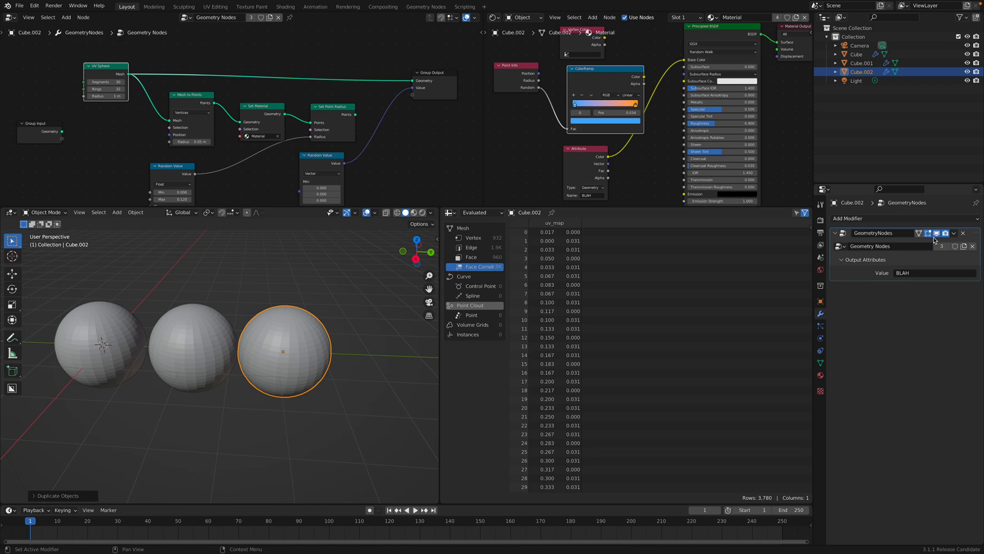
# - Apply the GeometryNodes modifier on Cube.002 and add a vertex color layer to the resulting mesh
pyautogui.hotkey('ctrl', 'a')
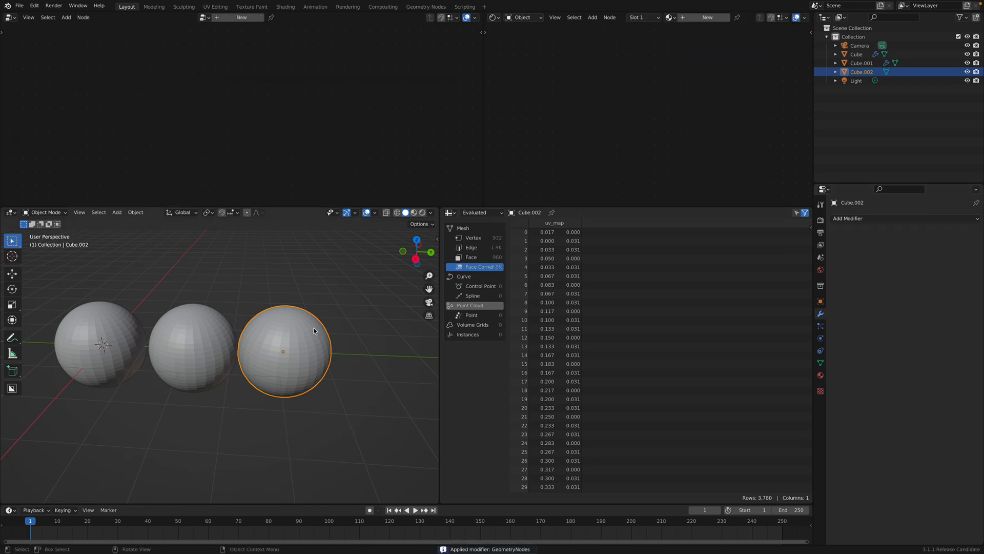
pyautogui.scroll(1, 256, 334)
pyautogui.scroll(1, 316, 321)
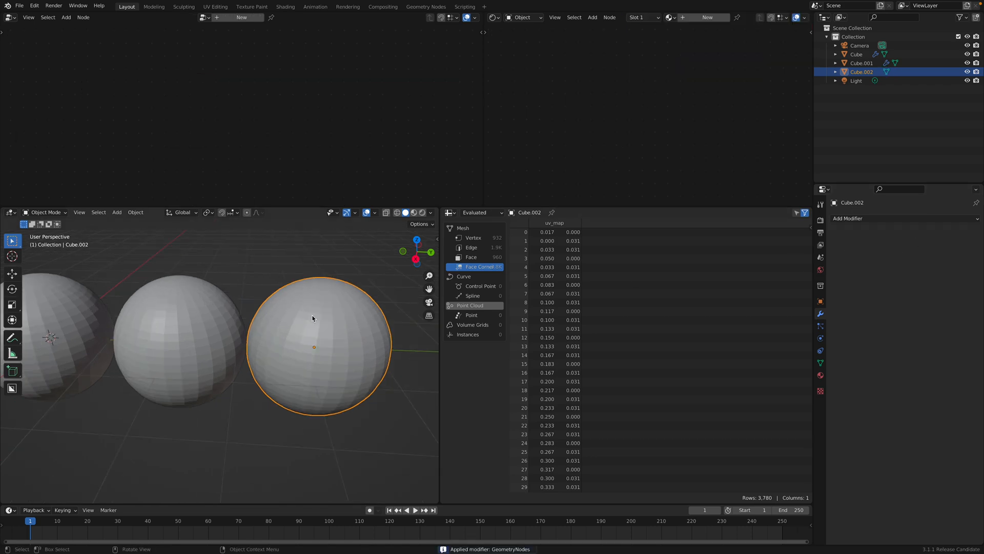
pyautogui.click(821, 362)
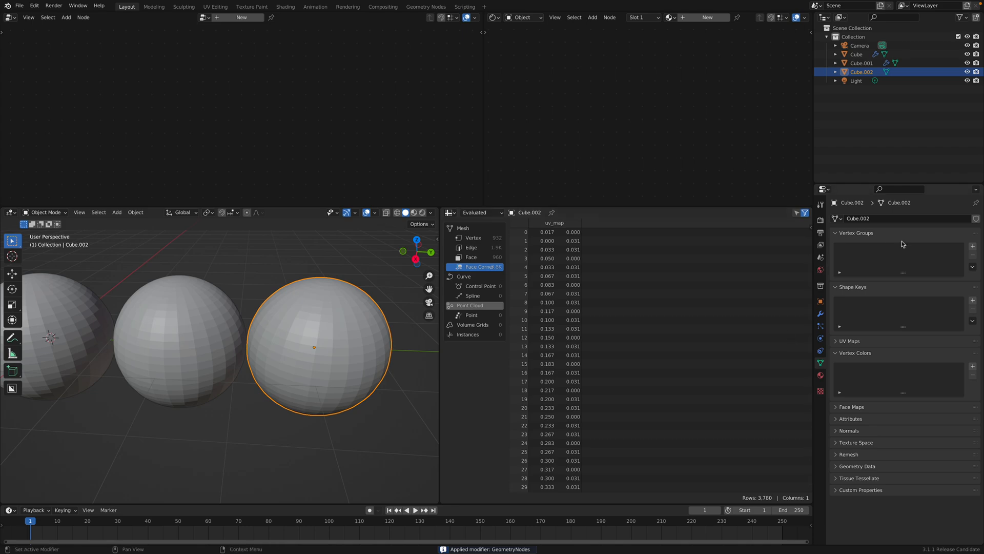
pyautogui.click(973, 367)
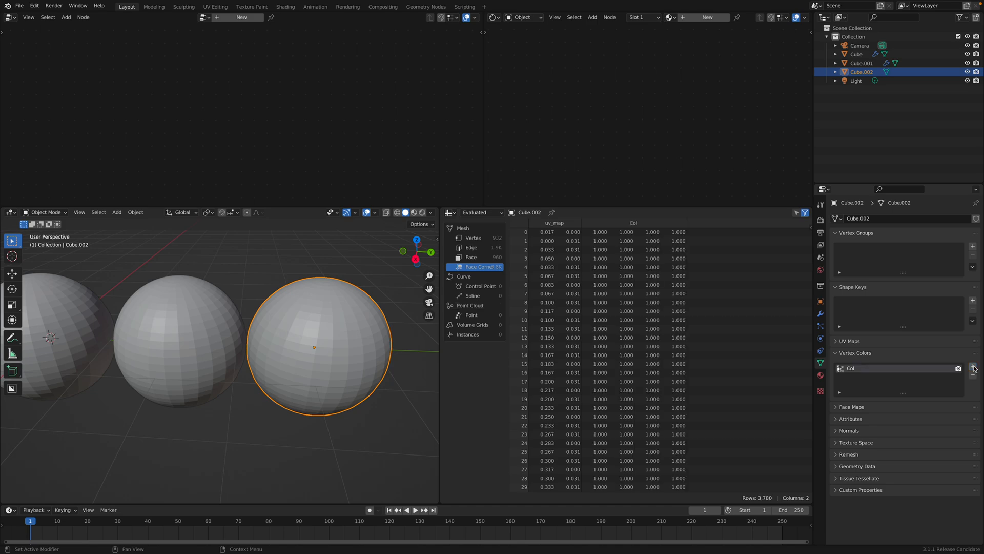
# - Switch Cube.002 to Vertex Paint mode and paint a red patch across the front of the sphere
pyautogui.keyDown('shift'); pyautogui.moveTo(308, 259); pyautogui.dragTo(271, 270, button='middle'); pyautogui.keyUp('shift')
pyautogui.click(45, 212)
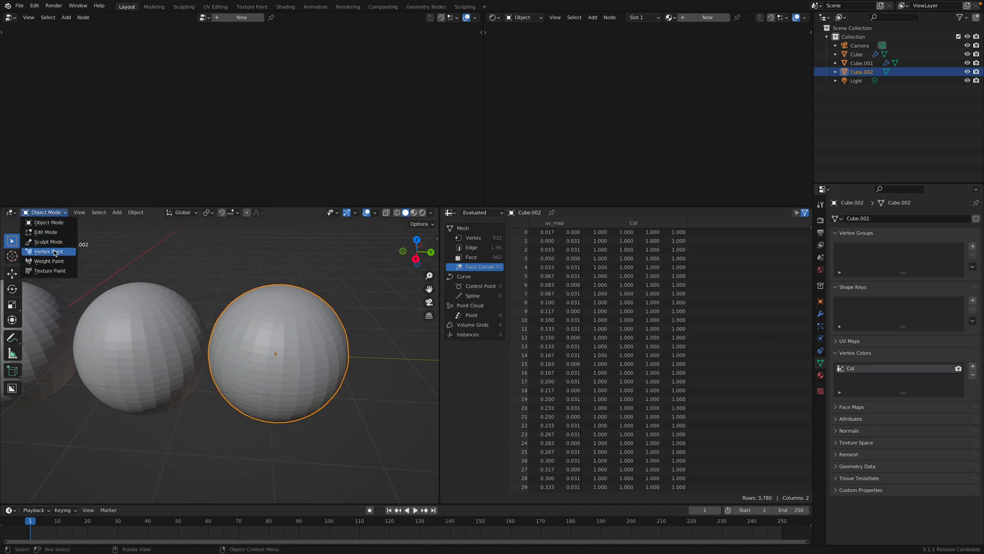
pyautogui.click(55, 252)
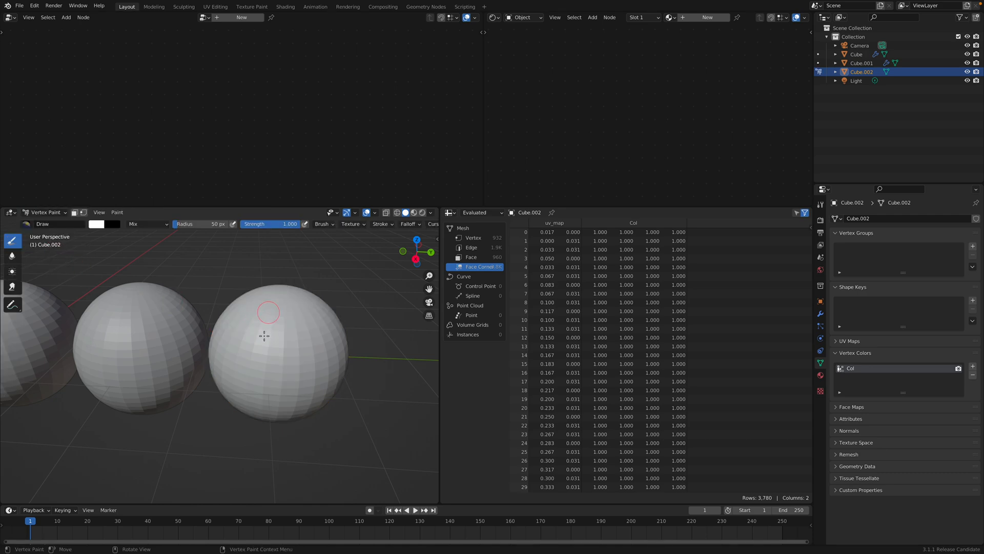
pyautogui.rightClick(247, 311)
pyautogui.click(208, 289)
pyautogui.moveTo(269, 315)
pyautogui.mouseDown()
pyautogui.moveTo(251, 358)
pyautogui.moveTo(280, 346)
pyautogui.mouseUp()
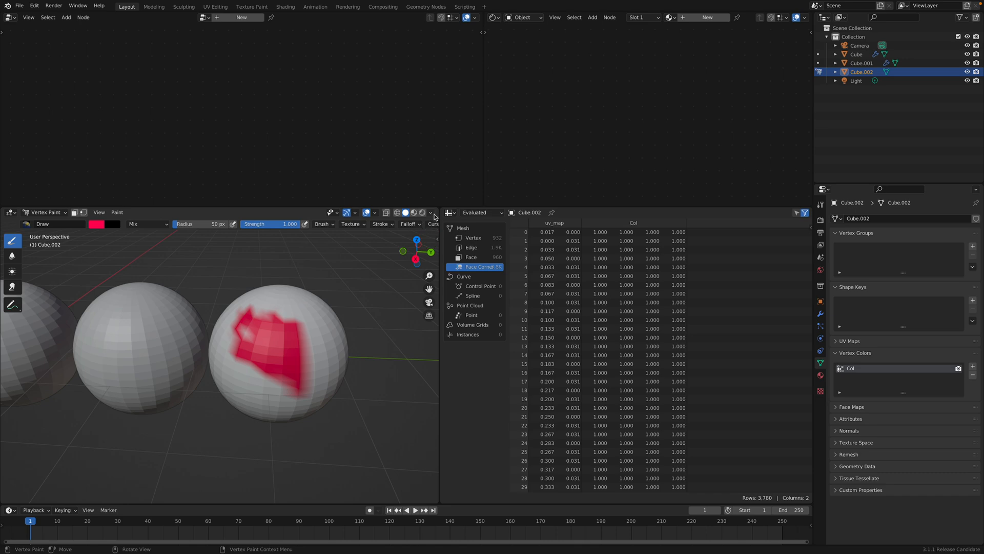
pyautogui.click(431, 213)
pyautogui.moveTo(270, 303); pyautogui.dragTo(272, 328, button='middle')
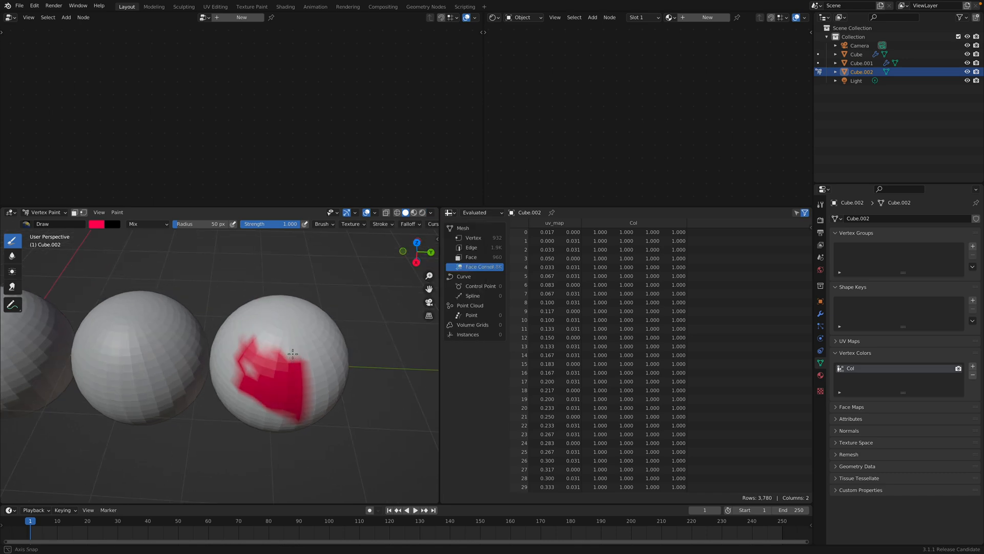
pyautogui.moveTo(277, 338)
pyautogui.mouseDown()
pyautogui.moveTo(301, 338)
pyautogui.moveTo(292, 326)
pyautogui.mouseUp()
# - Return Cube.002 to Object Mode and set the solid viewport shading to display vertex colors
pyautogui.press('Tab')
pyautogui.click(46, 212)
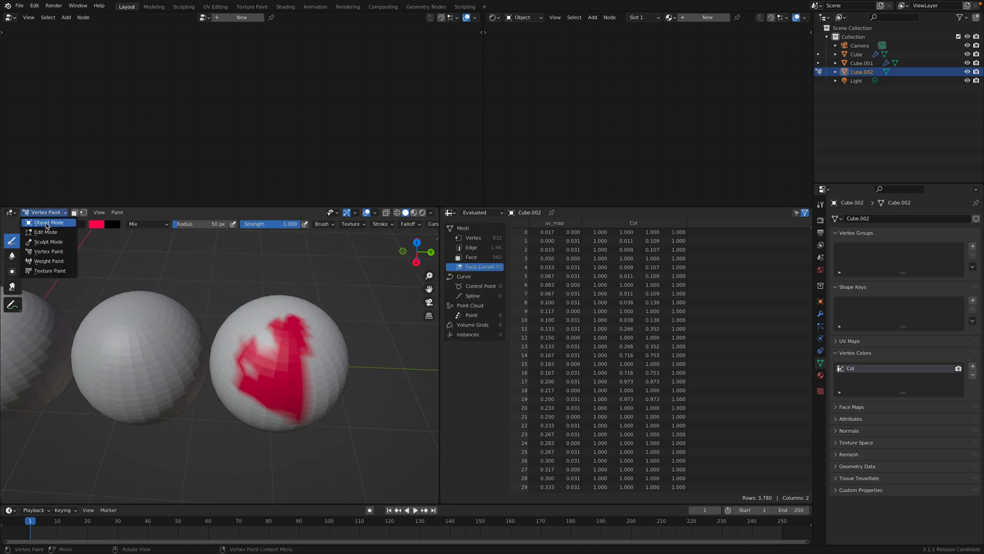
pyautogui.click(47, 222)
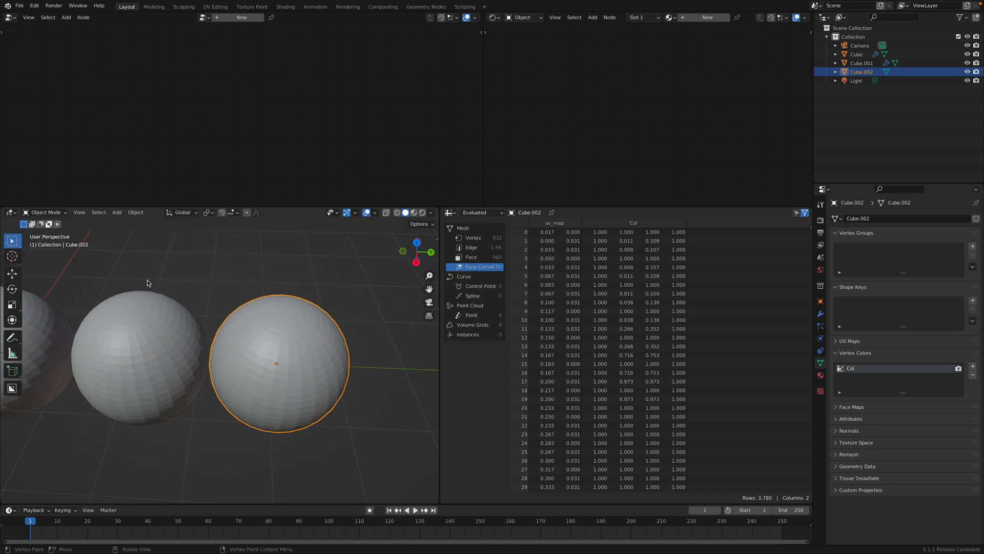
pyautogui.click(432, 213)
pyautogui.click(459, 323)
pyautogui.click(336, 294)
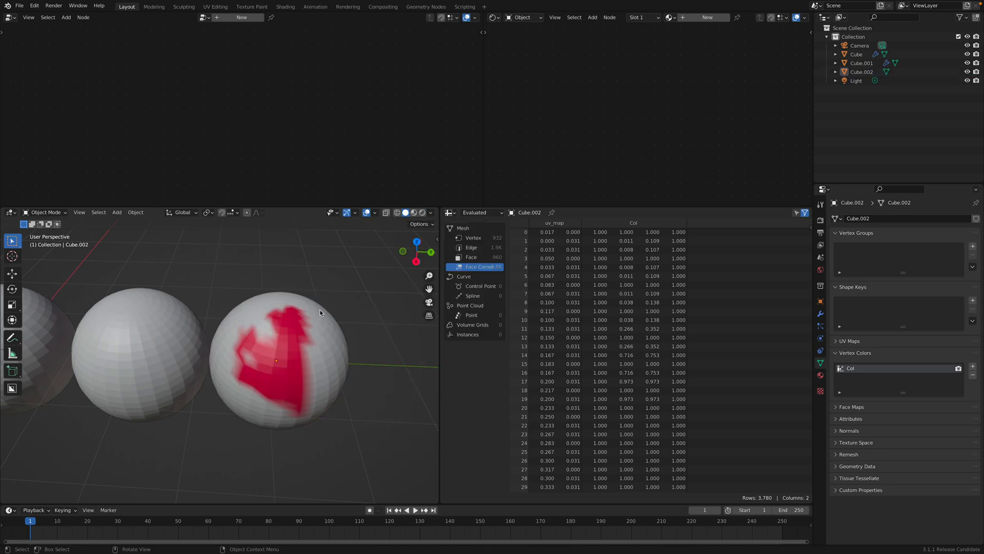
pyautogui.scroll(-4, 318, 300)
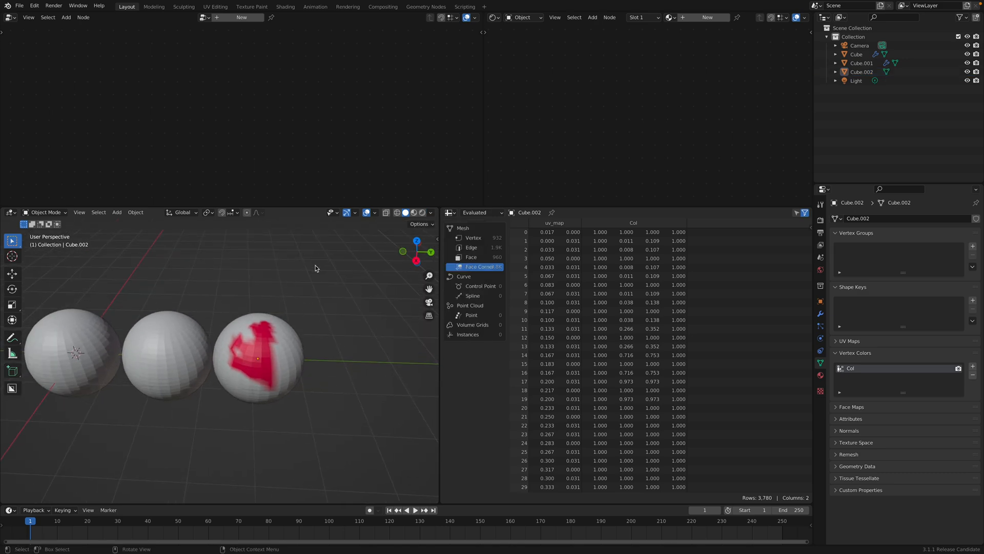
pyautogui.scroll(2, 316, 266)
pyautogui.click(331, 321)
pyautogui.scroll(2, 331, 321)
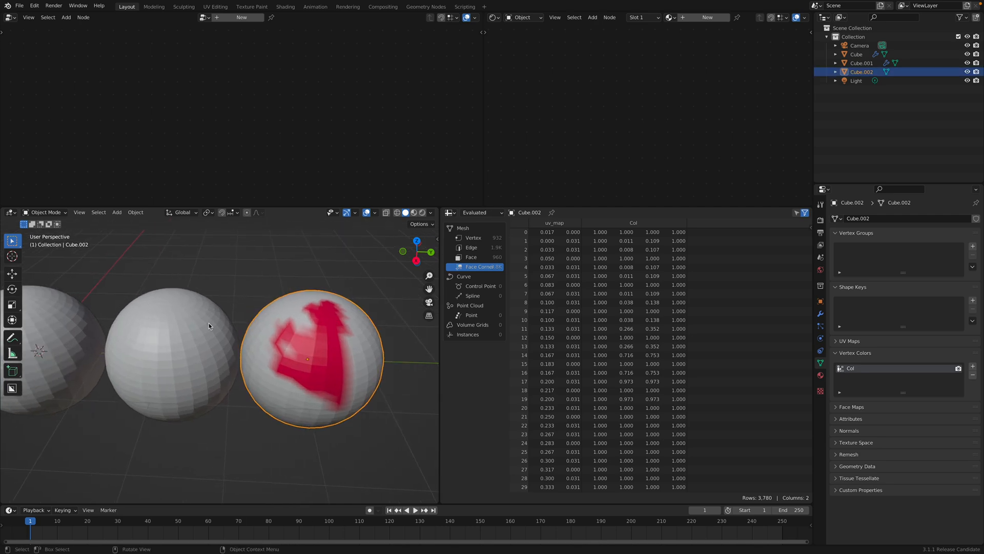
# - Compare the modifiers on Cube.002 and Cube.001, ending with Cube.002 selected
pyautogui.click(820, 313)
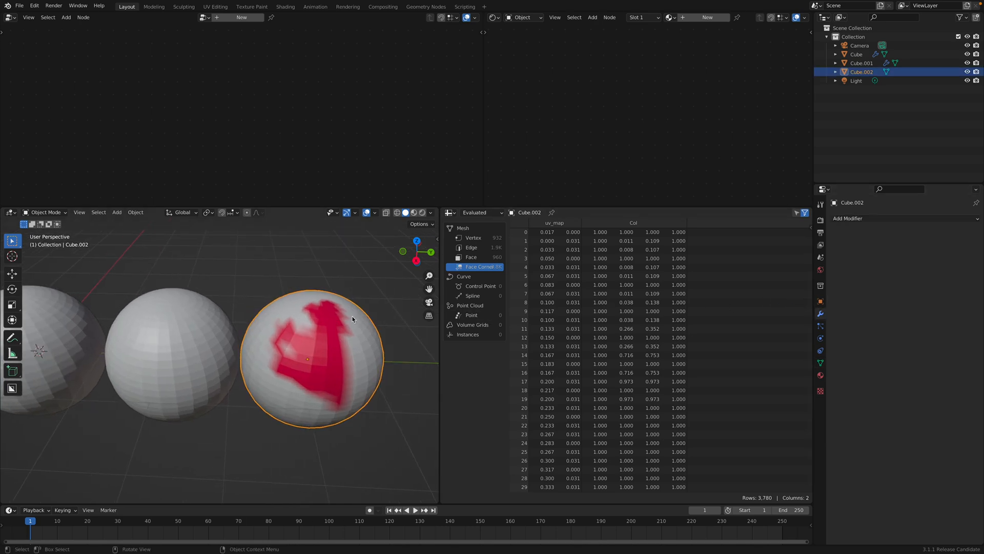
pyautogui.click(208, 321)
pyautogui.click(287, 334)
pyautogui.click(197, 333)
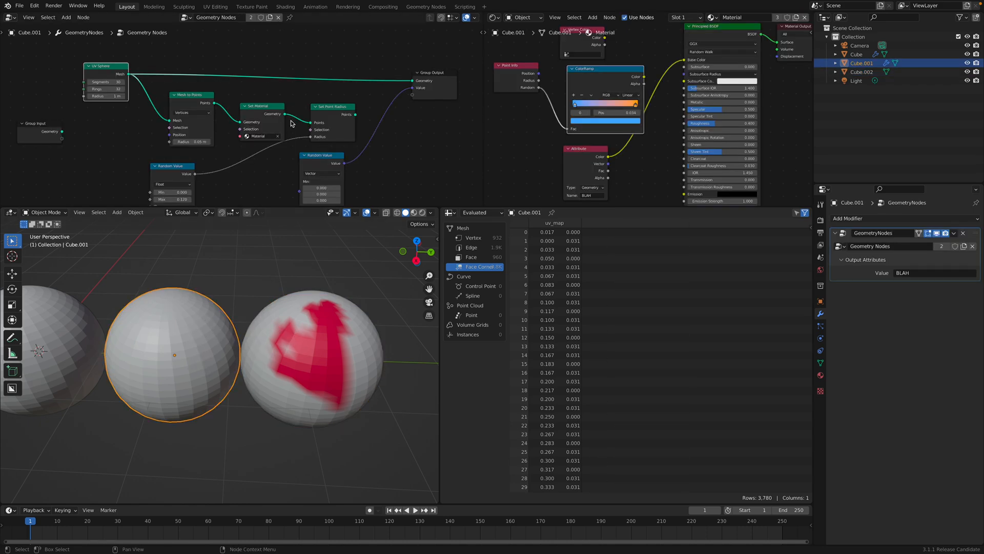
pyautogui.scroll(-1, 272, 117)
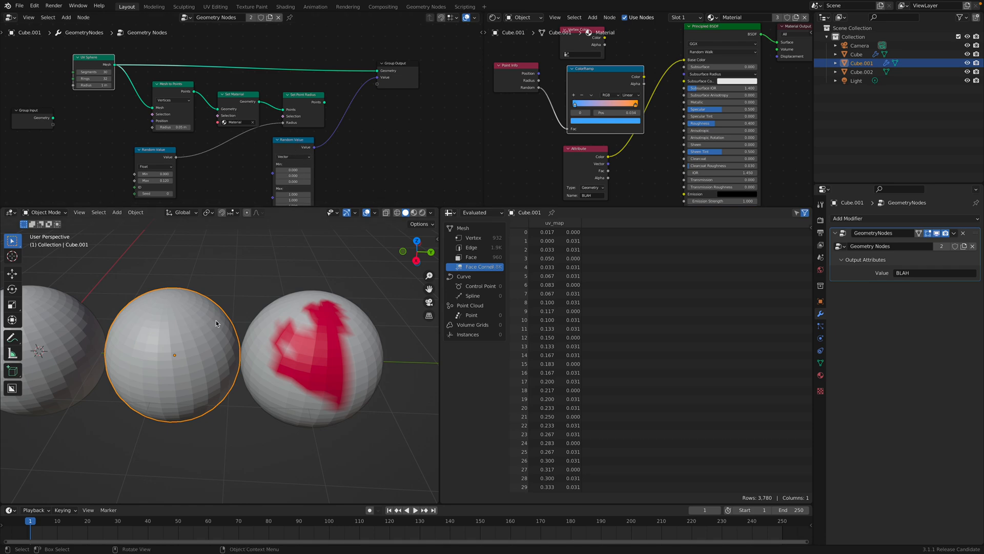
pyautogui.click(300, 322)
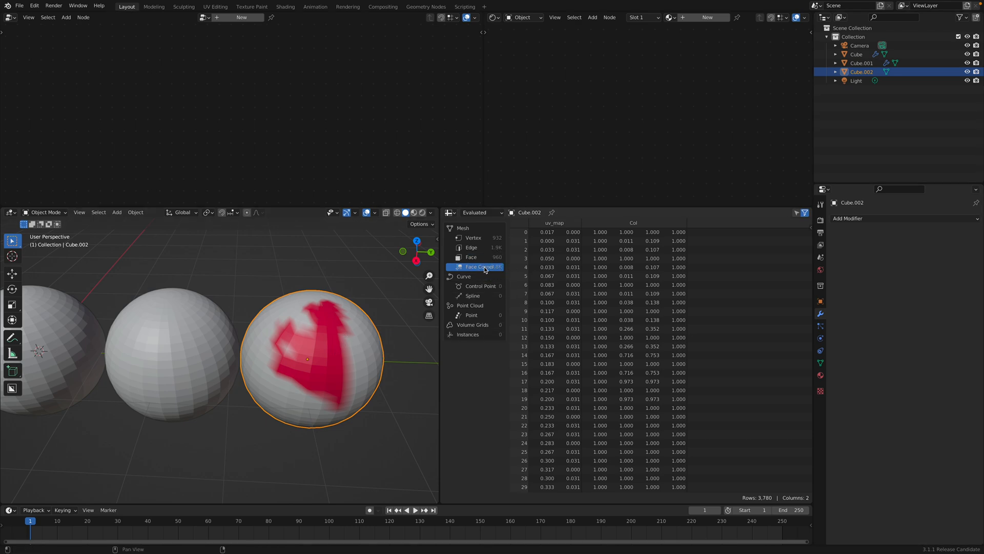
# - Compare Cube.002's BLAH attribute in the Vertex domain with its Col data in the Face Corner domain
pyautogui.click(480, 239)
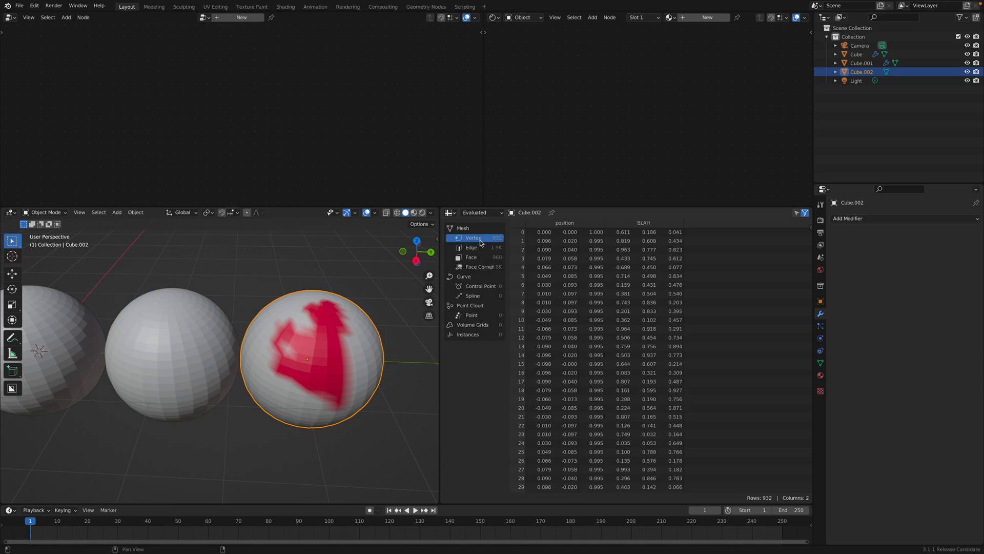
pyautogui.click(485, 267)
pyautogui.click(478, 239)
pyautogui.click(483, 267)
pyautogui.click(484, 238)
pyautogui.click(485, 267)
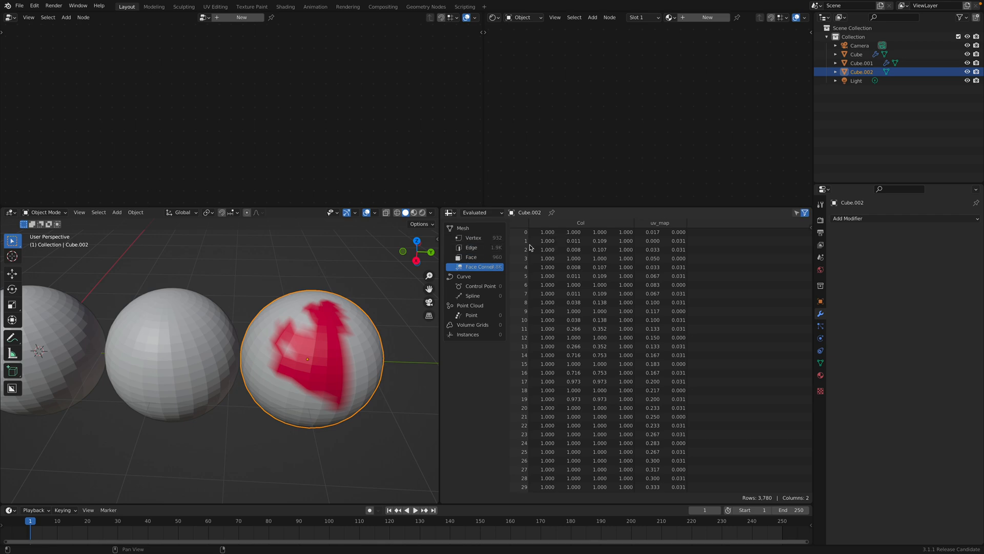
pyautogui.click(489, 240)
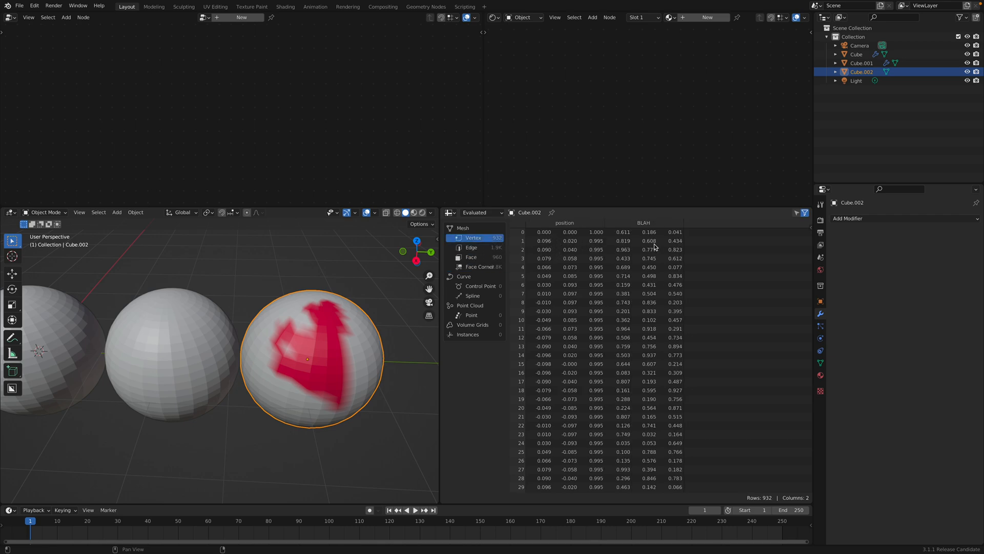
pyautogui.click(487, 269)
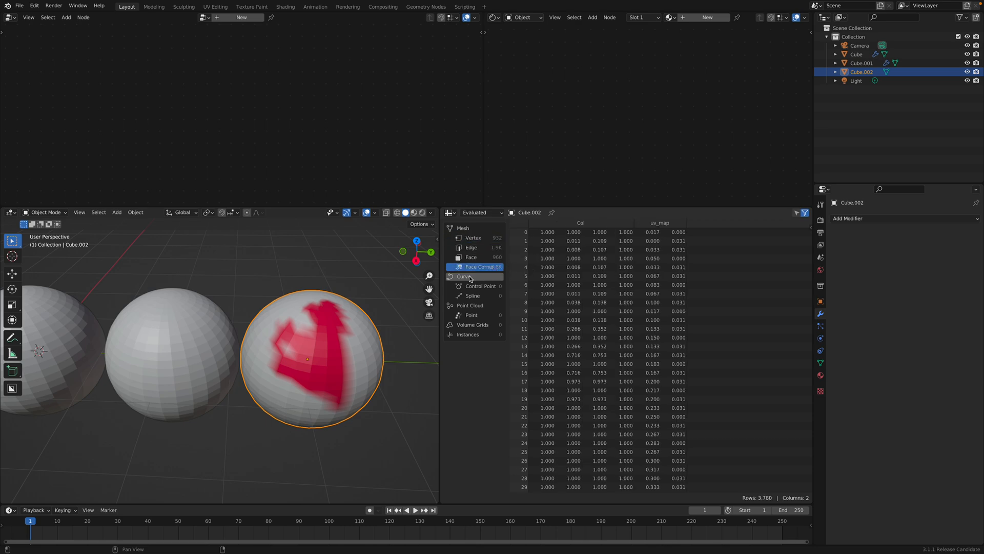
pyautogui.click(473, 238)
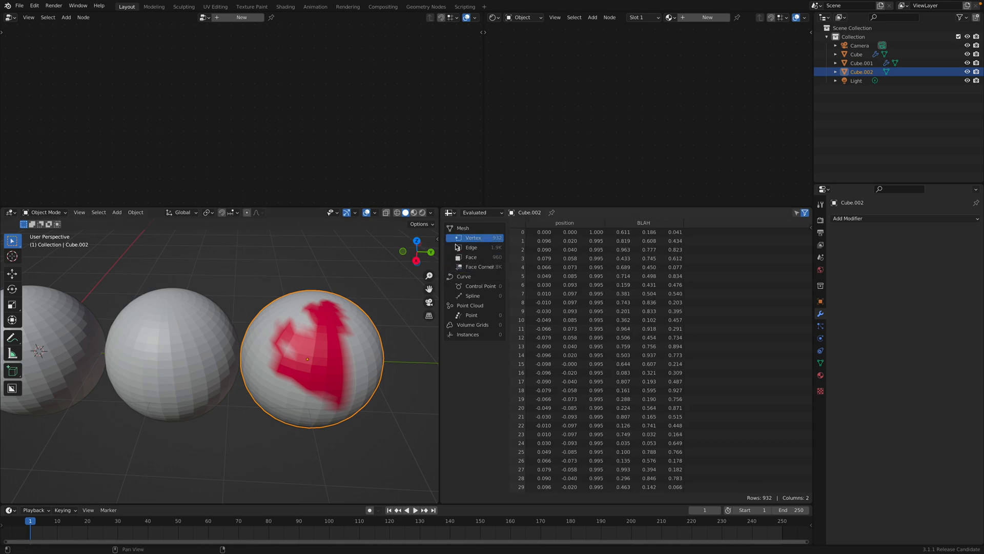
# - Save the file and replace Cube.002's existing material slot with a new material
pyautogui.keyDown('shift'); pyautogui.moveTo(369, 297); pyautogui.dragTo(340, 292, button='middle'); pyautogui.keyUp('shift')
pyautogui.hotkey('ctrl', 's')
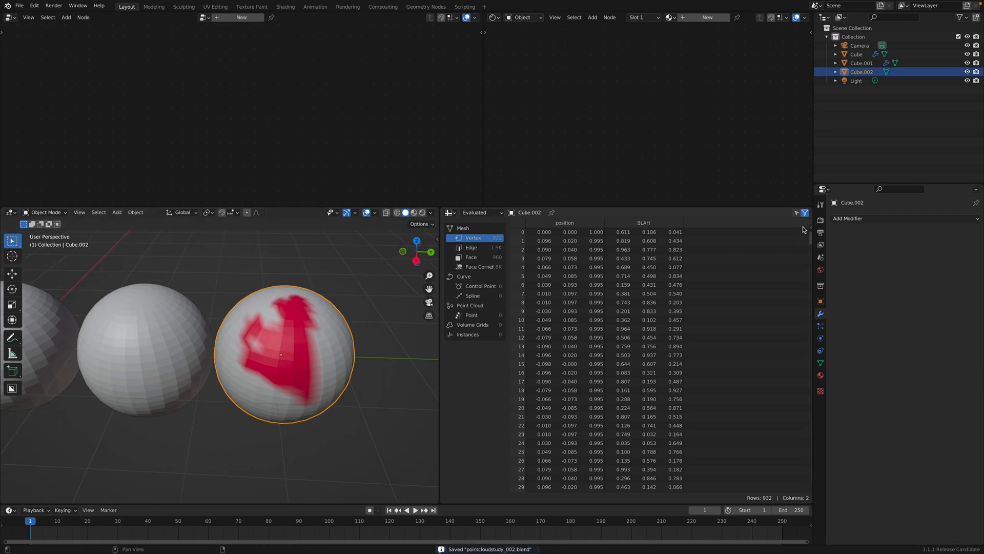
pyautogui.click(820, 375)
pyautogui.click(976, 229)
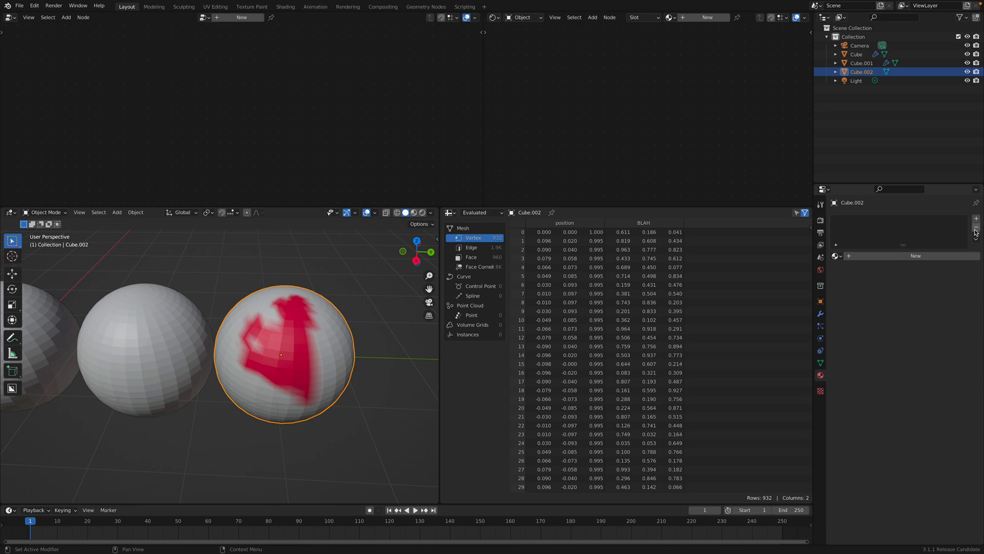
pyautogui.click(884, 256)
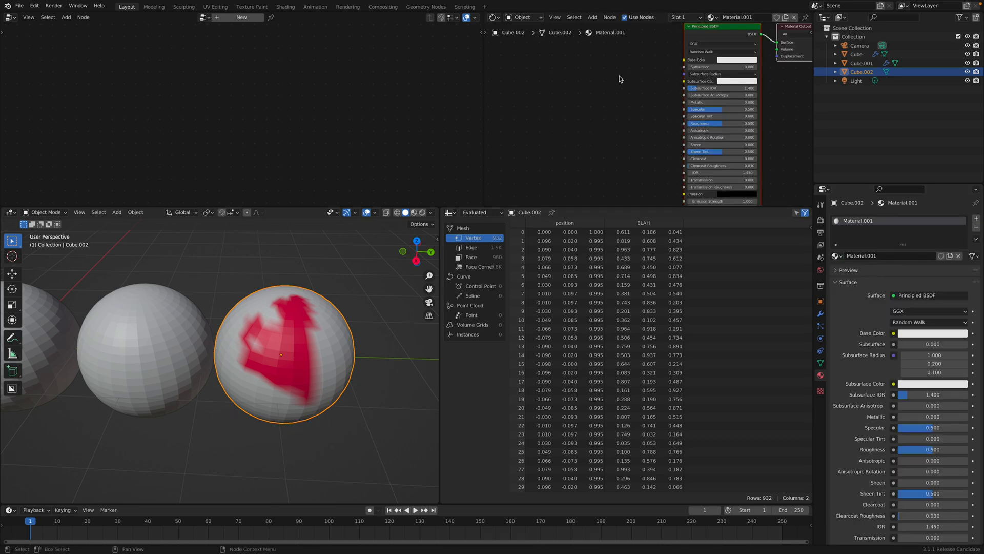
# - Add a Vertex Color node beside the Principled BSDF in Cube.002's material
pyautogui.hotkey('shift', 'a')
pyautogui.write('ver')
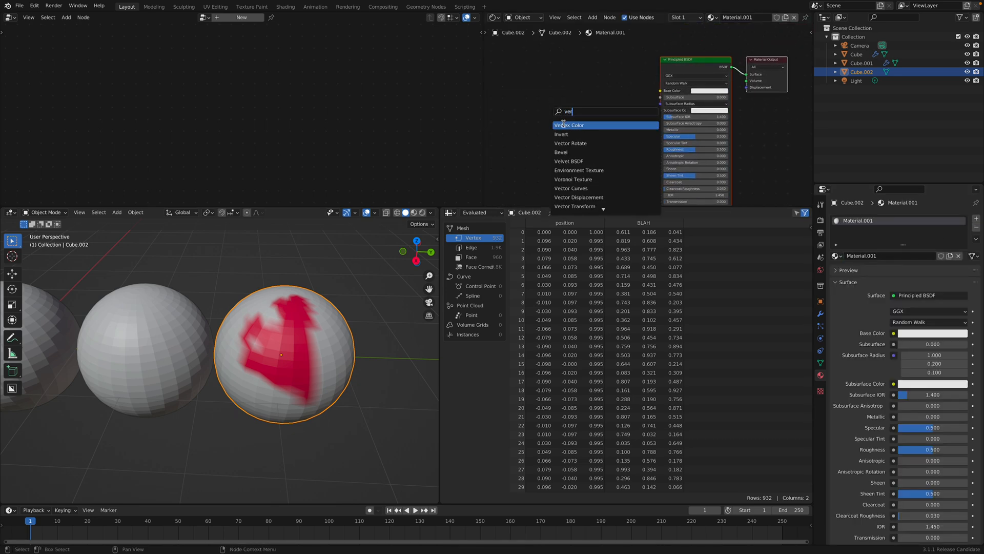
pyautogui.click(563, 125)
pyautogui.click(566, 126)
pyautogui.scroll(2, 567, 127)
# - Add an Attribute node below the Vertex Color node, set its name to BLAH, and save the file
pyautogui.hotkey('shift', 'a')
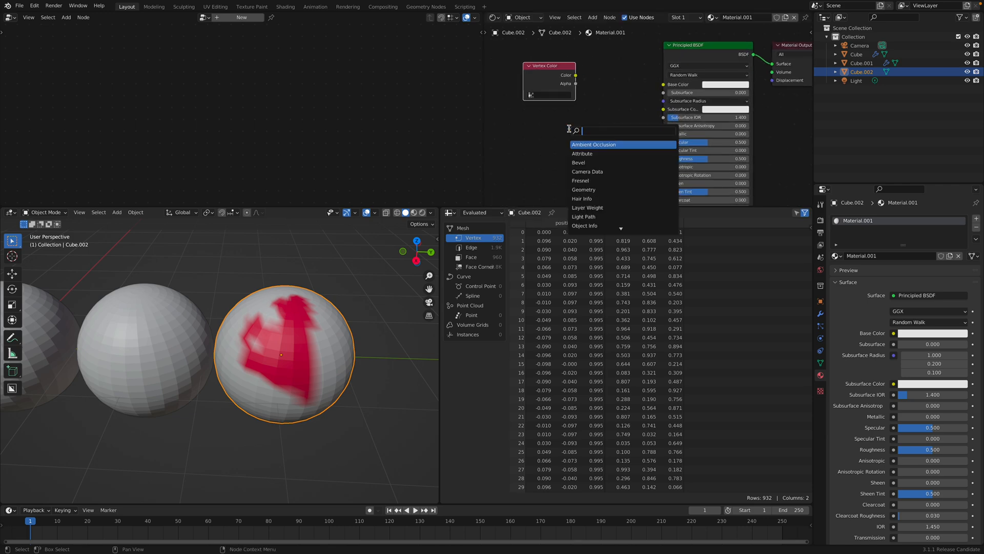
pyautogui.write('geo')
pyautogui.hotkey('ctrl', 'a')
pyautogui.write('at')
pyautogui.press('Return')
pyautogui.click(505, 125)
pyautogui.click(540, 178)
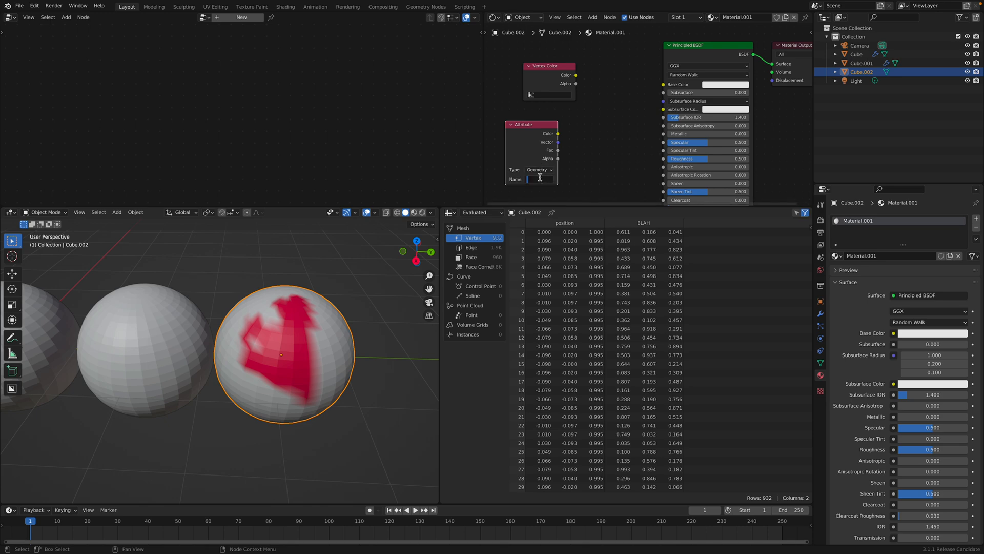
pyautogui.write('BLAH')
pyautogui.press('Return')
pyautogui.hotkey('ctrl', 's')
# - Connect the Attribute node's Color to the Principled BSDF's Base Color and switch the viewport to rendered shading
pyautogui.moveTo(559, 137); pyautogui.dragTo(663, 84)
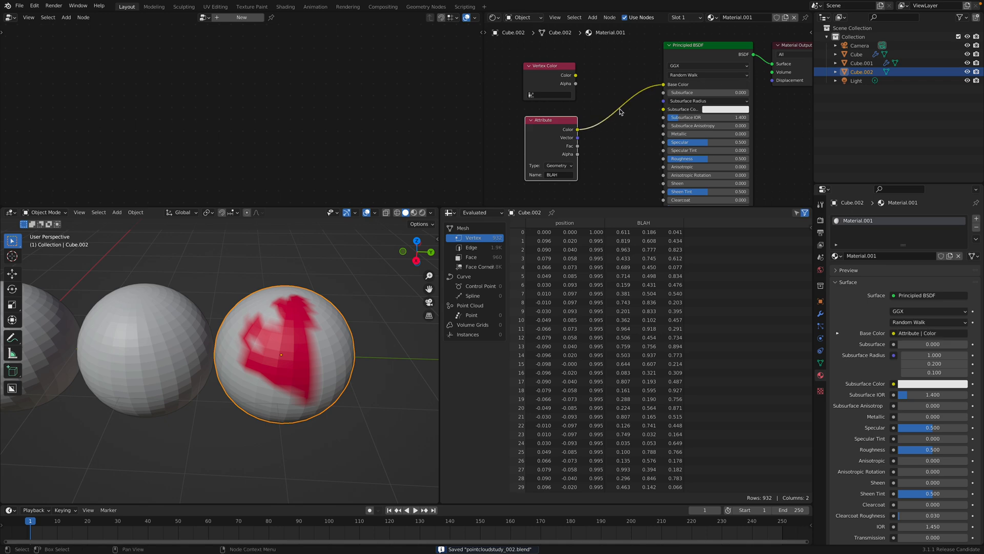
pyautogui.click(422, 212)
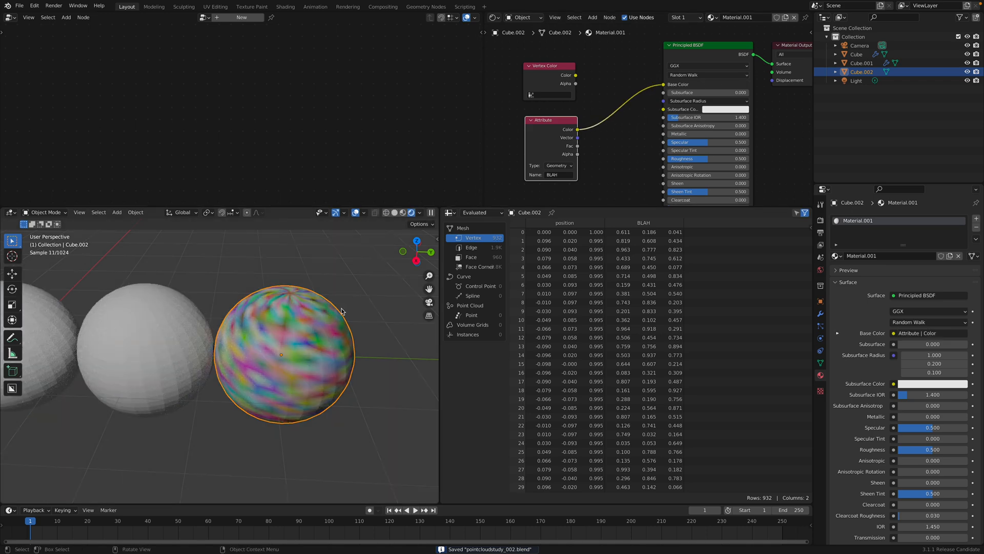
pyautogui.scroll(3, 418, 236)
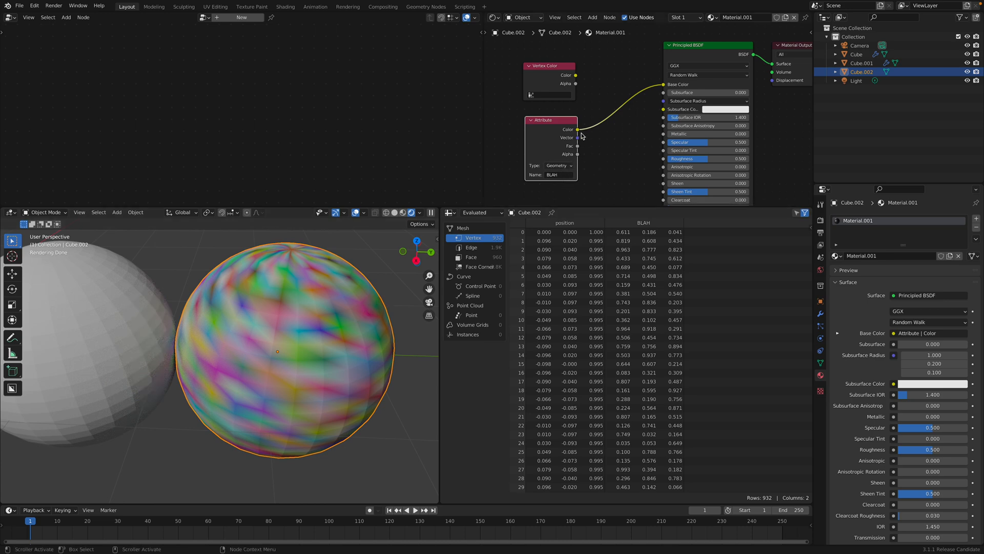
# - Test the Attribute node with the name xx, and set the name back to BLAH
pyautogui.click(567, 174)
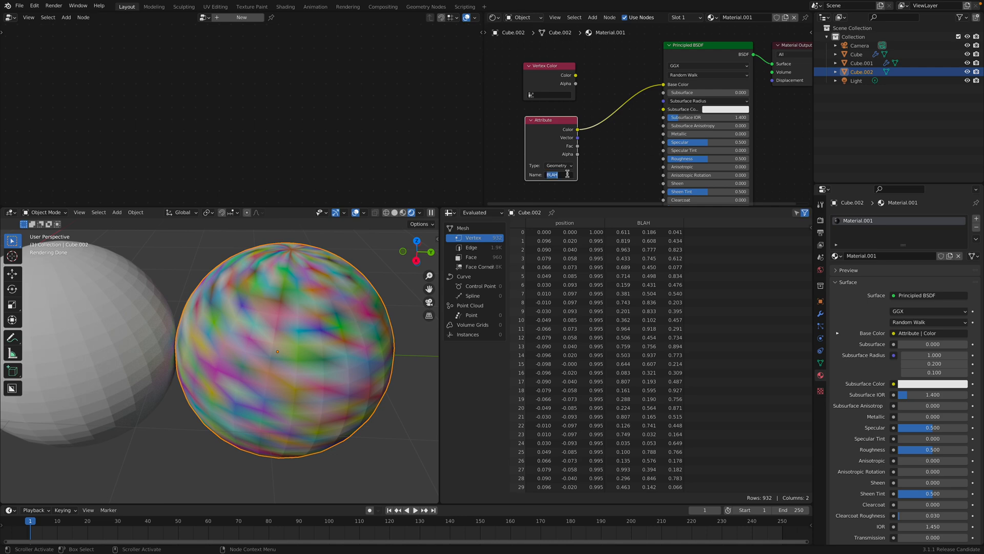
pyautogui.write('xx')
pyautogui.press('Return')
pyautogui.write('BLAH')
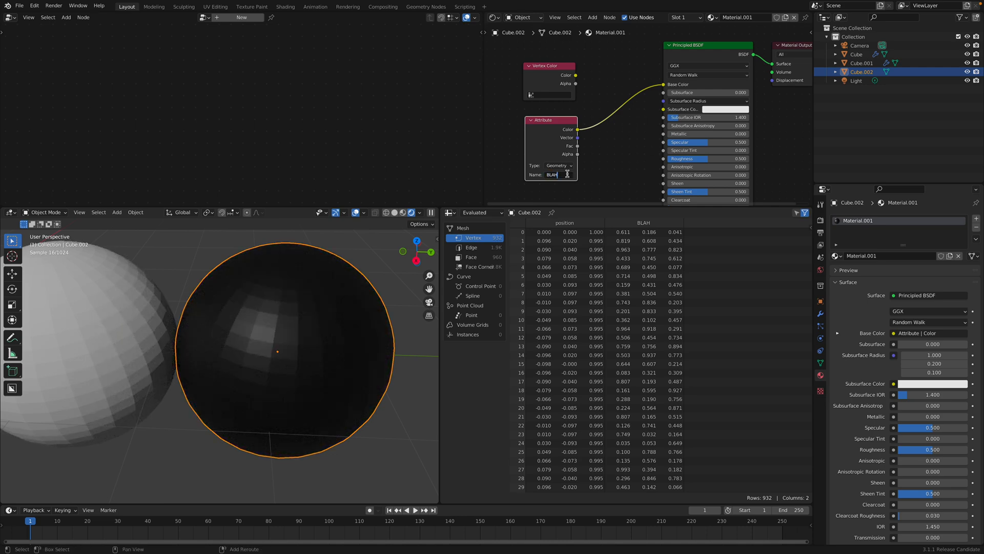
pyautogui.press('Return')
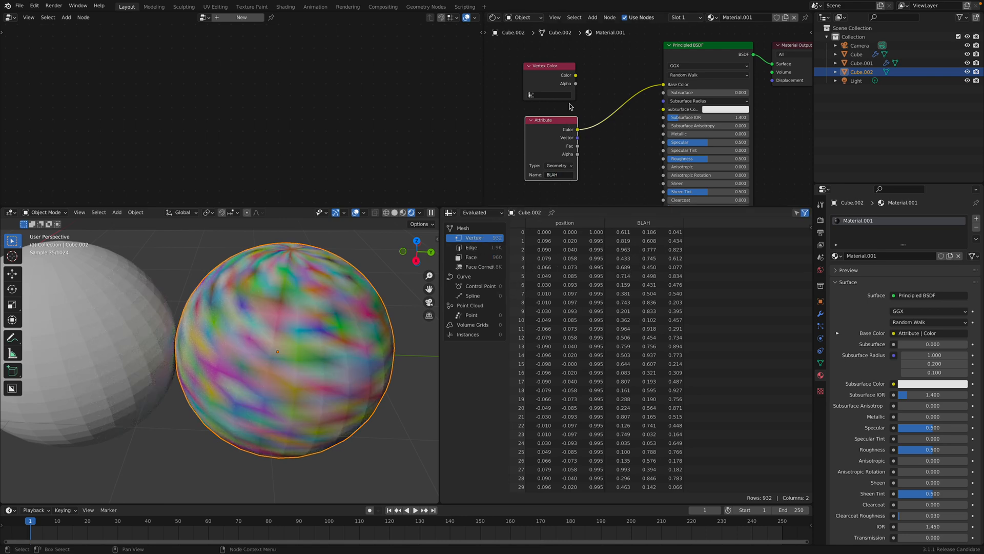
# - Show Cube.002's Face Corner data beside its painted colors in solid shading, and save the file
pyautogui.hotkey('ctrl', 's')
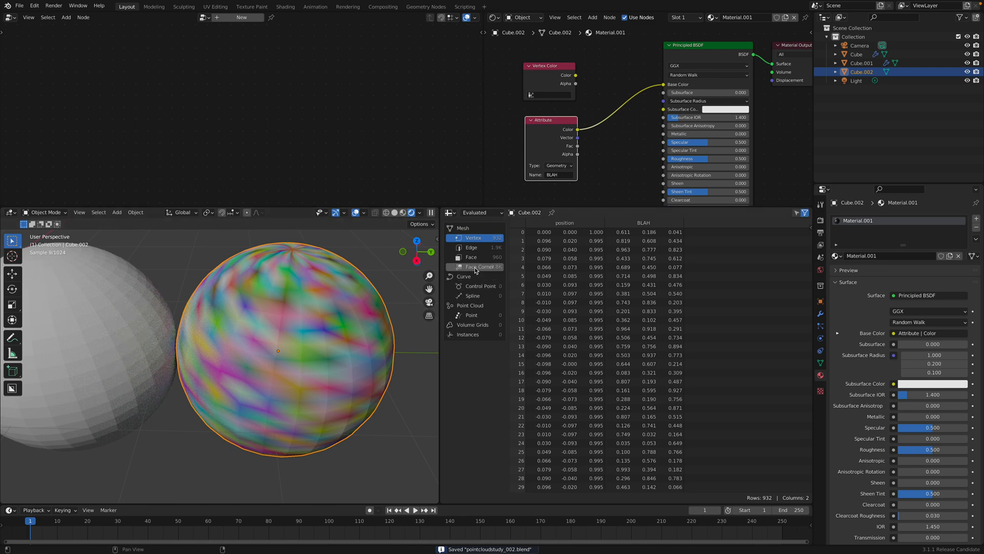
pyautogui.click(478, 267)
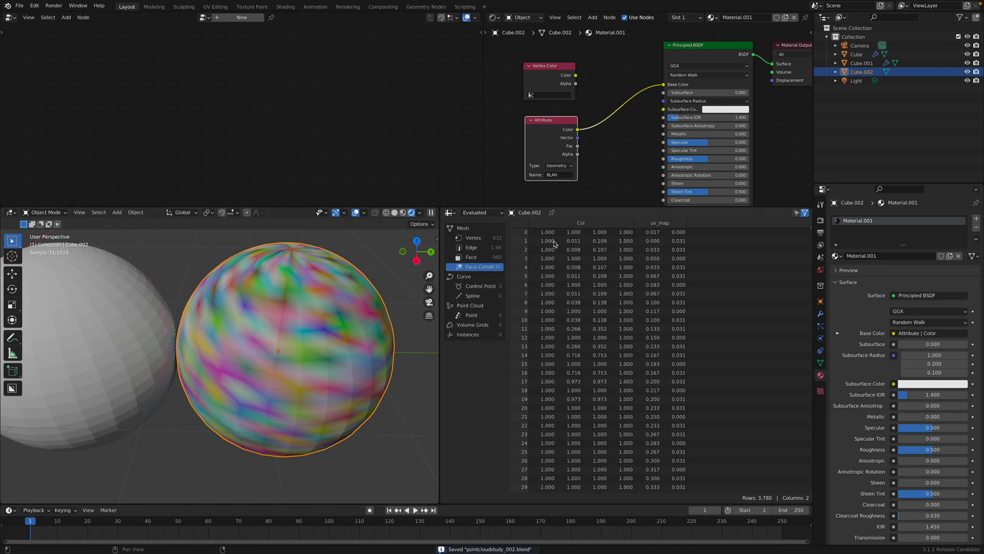
pyautogui.click(398, 214)
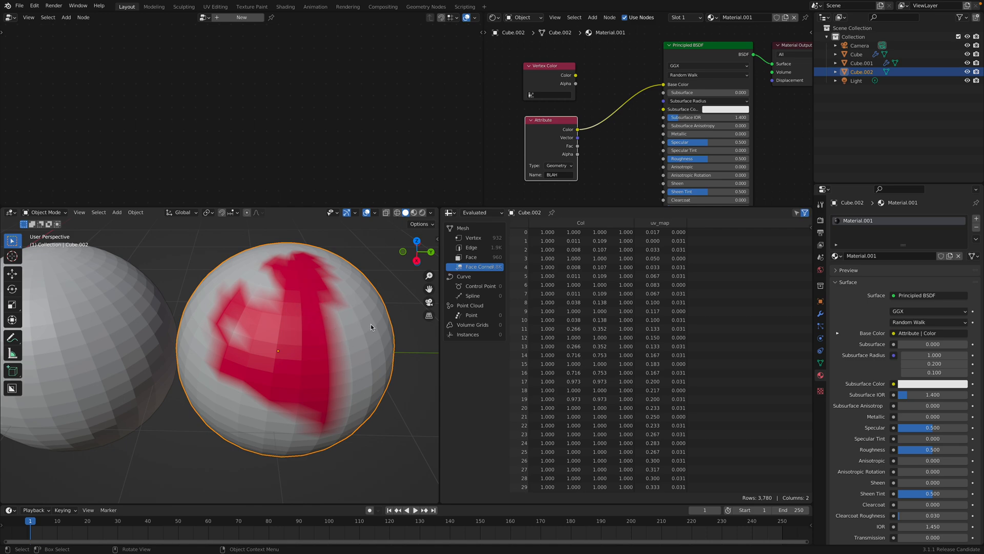
pyautogui.scroll(-2, 355, 316)
pyautogui.hotkey('ctrl', 's')
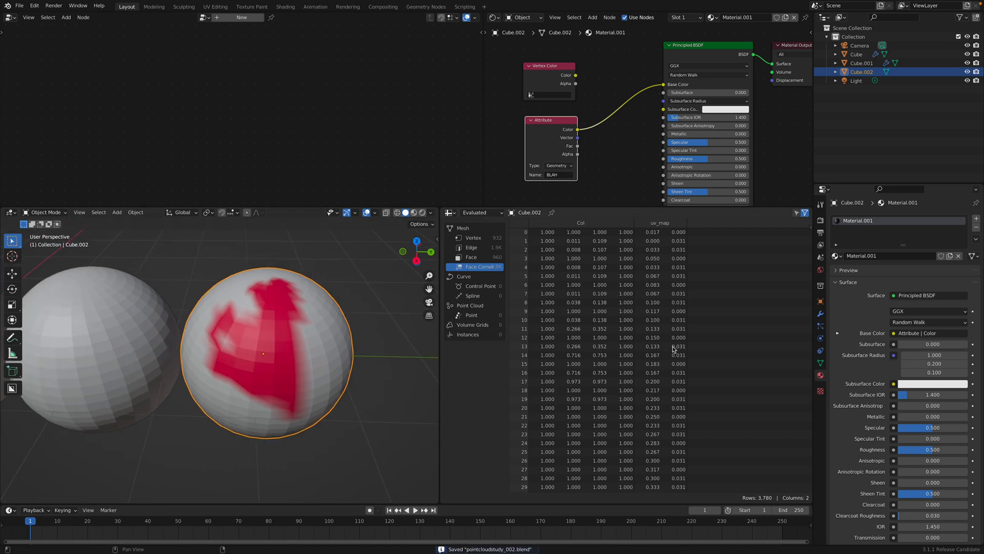
# - Set the Cycles bake type to Emit and the bake output target to Vertex Colors
pyautogui.click(820, 220)
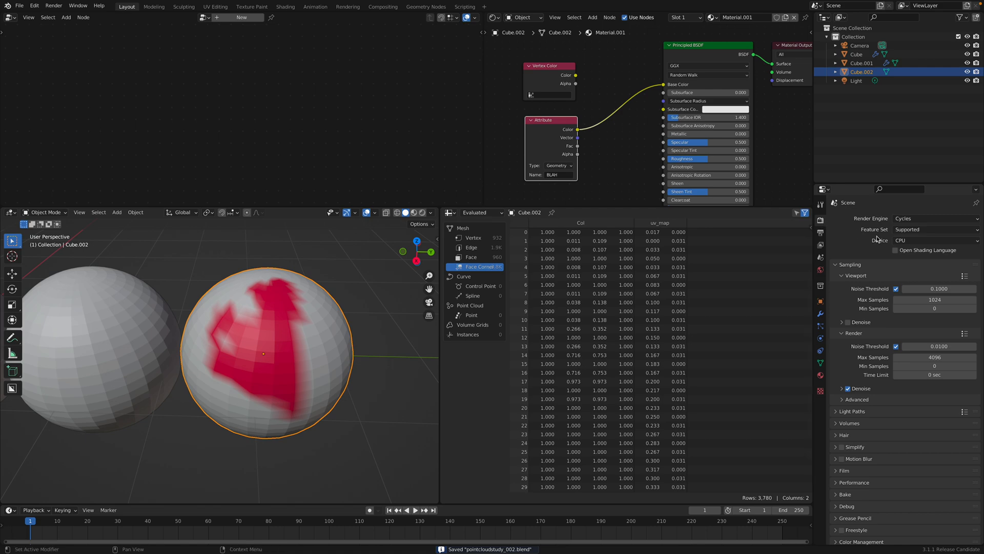
pyautogui.scroll(-1, 885, 426)
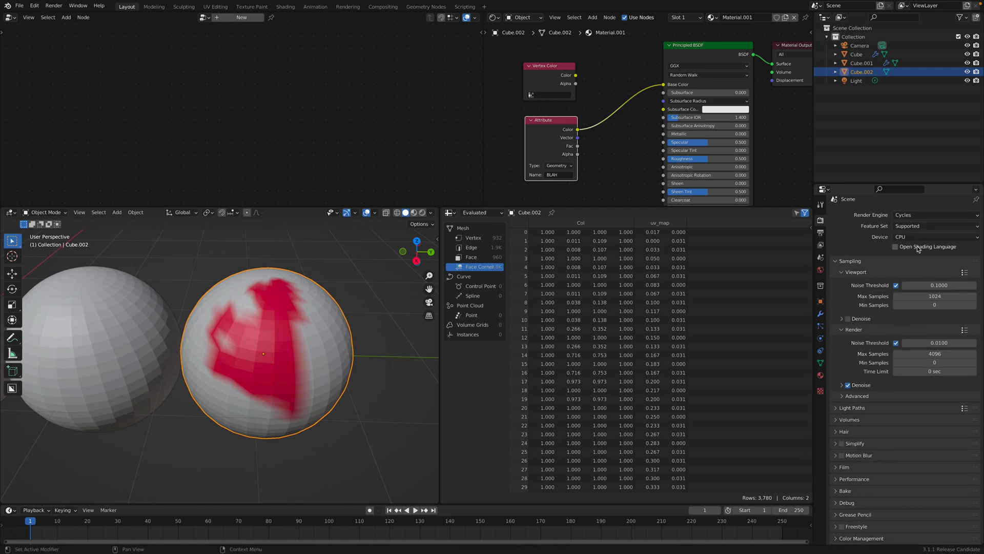
pyautogui.click(821, 233)
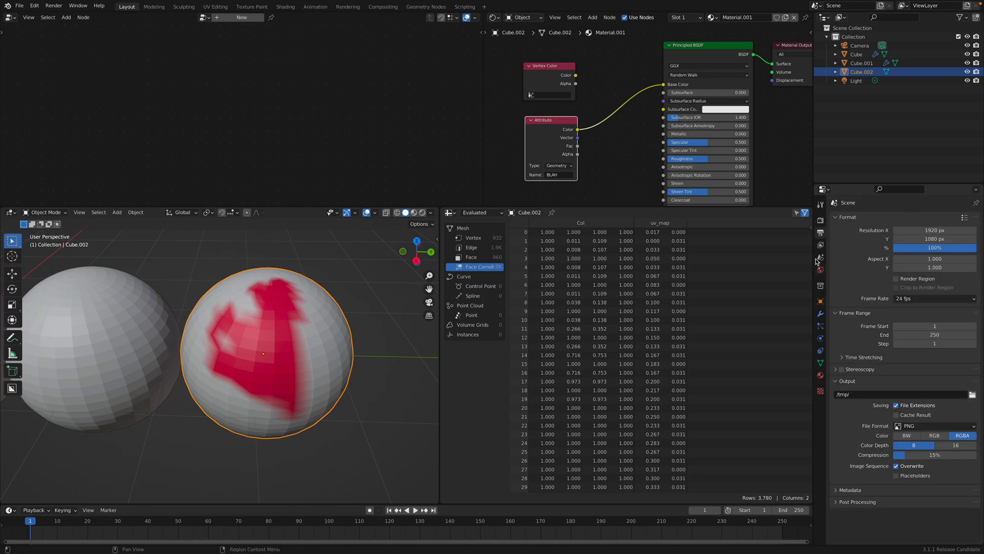
pyautogui.click(821, 220)
pyautogui.click(854, 494)
pyautogui.scroll(-6, 911, 410)
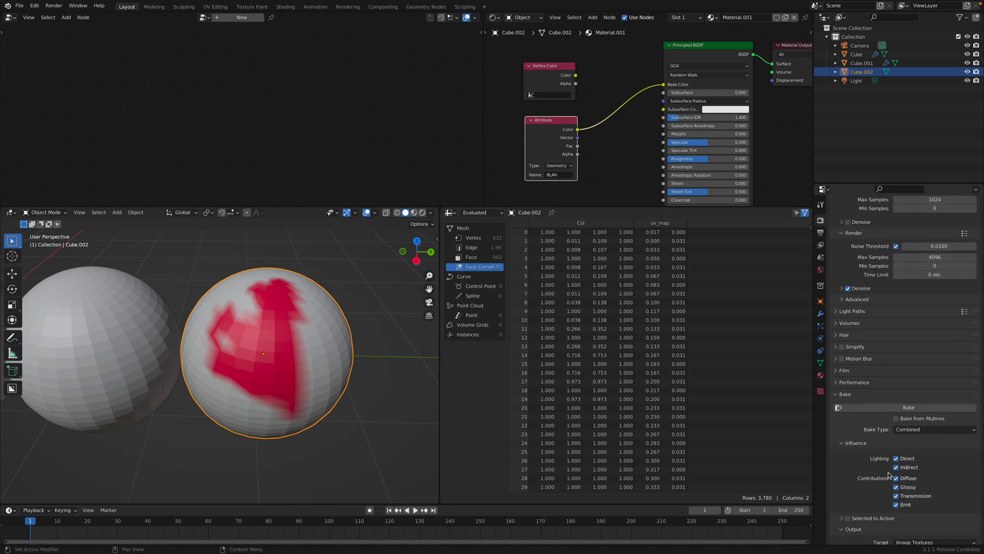
pyautogui.click(912, 368)
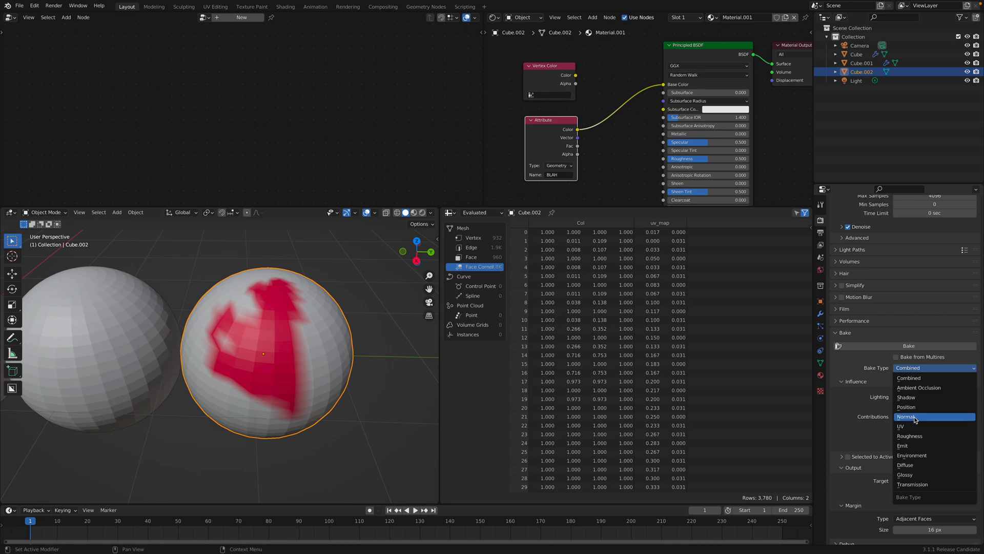
pyautogui.click(906, 448)
pyautogui.click(922, 439)
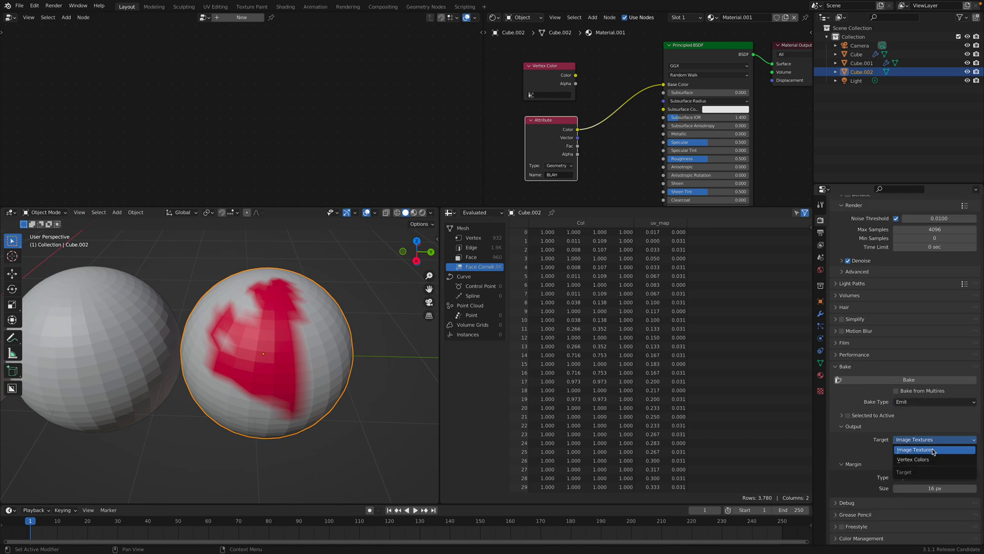
pyautogui.click(927, 459)
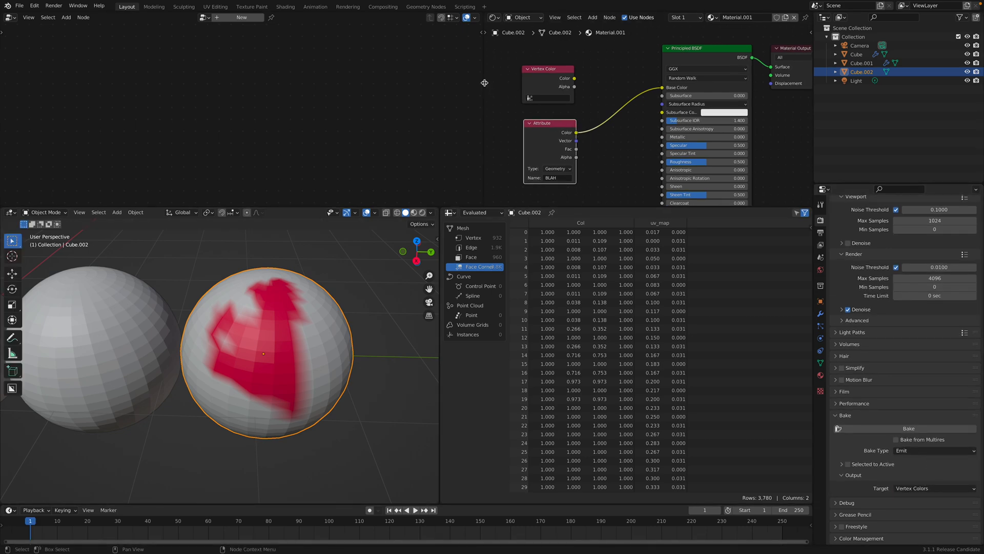
# - Add an Emission node, route the Attribute node's Color through it to the Material Output's Surface, and save the file
pyautogui.moveTo(484, 83); pyautogui.dragTo(366, 88)
pyautogui.moveTo(619, 59); pyautogui.dragTo(613, 146)
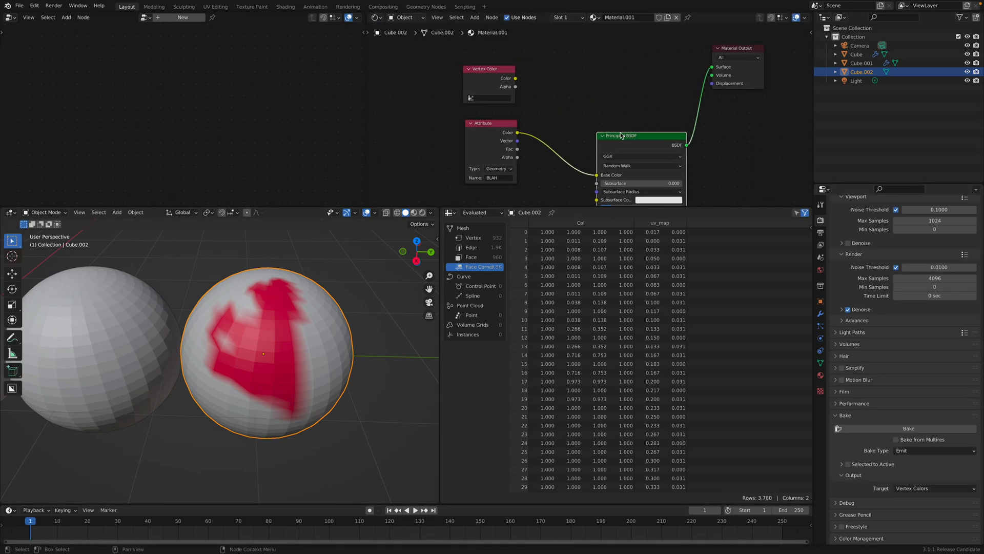
pyautogui.moveTo(594, 76); pyautogui.dragTo(595, 95, button='middle')
pyautogui.hotkey('shift', 'a')
pyautogui.click(595, 94)
pyautogui.write('em')
pyautogui.press('Return')
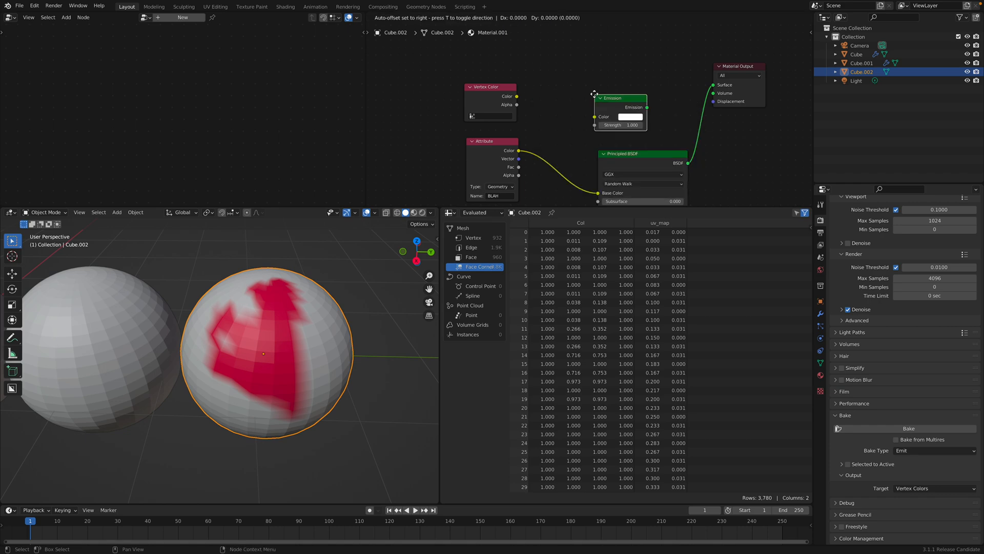
pyautogui.click(595, 95)
pyautogui.moveTo(525, 151); pyautogui.dragTo(714, 77)
pyautogui.hotkey('ctrl', 's')
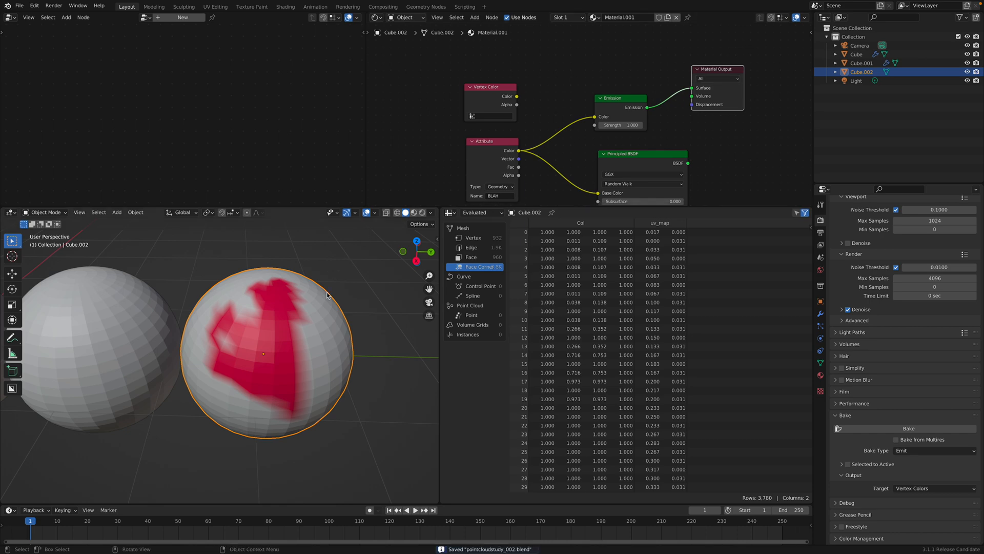
# - Bake the emitted BLAH colors onto Cube.002's vertex colors
pyautogui.moveTo(328, 295); pyautogui.dragTo(334, 297, button='middle')
pyautogui.click(909, 428)
pyautogui.moveTo(340, 362); pyautogui.dragTo(353, 320, button='middle')
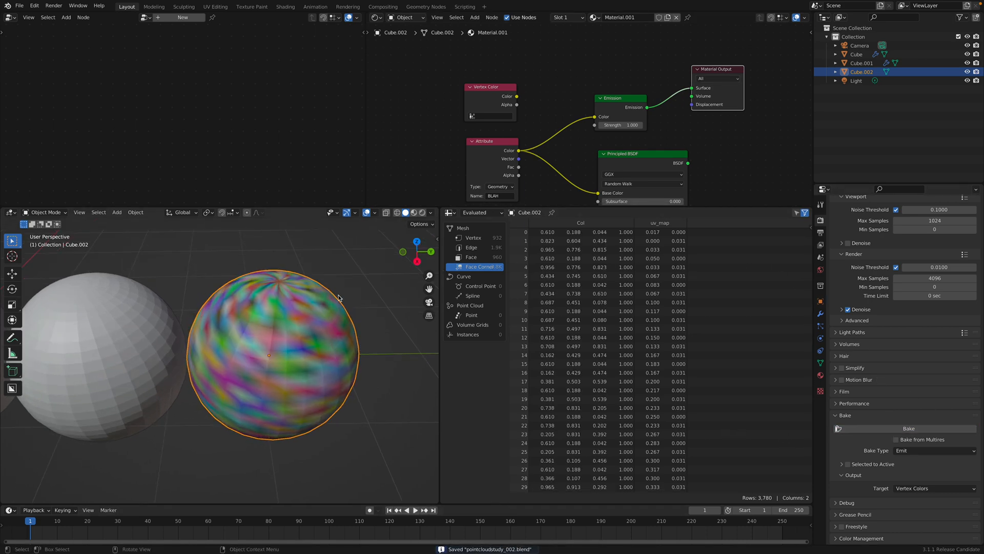
# - Compare Cube.002's Vertex data for BLAH with the baked Col values in its Face Corner data
pyautogui.click(473, 237)
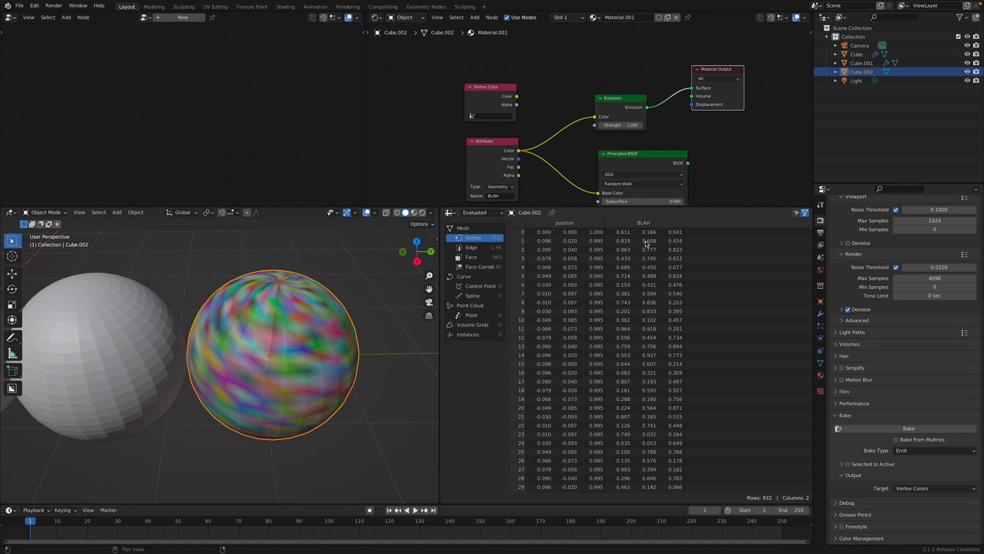
pyautogui.click(479, 266)
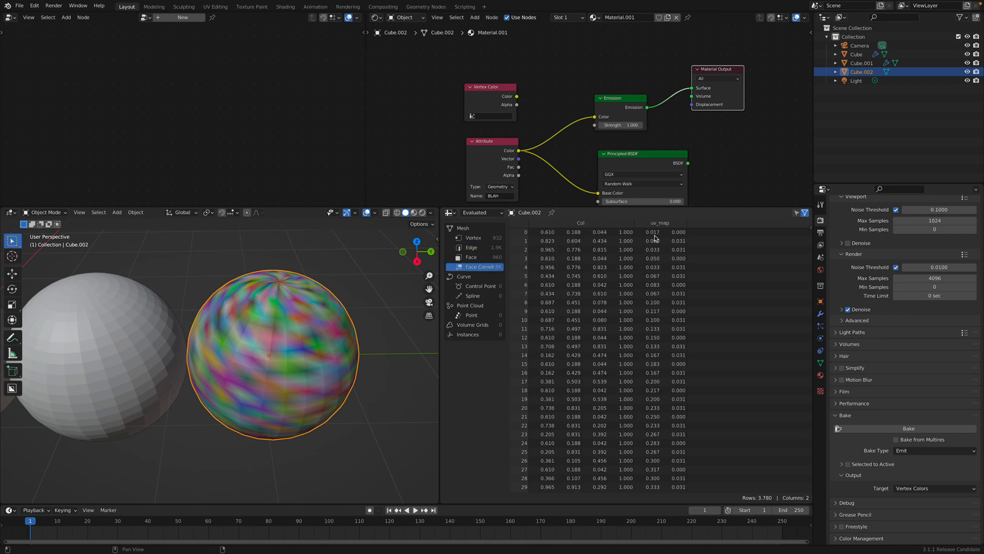
pyautogui.click(475, 237)
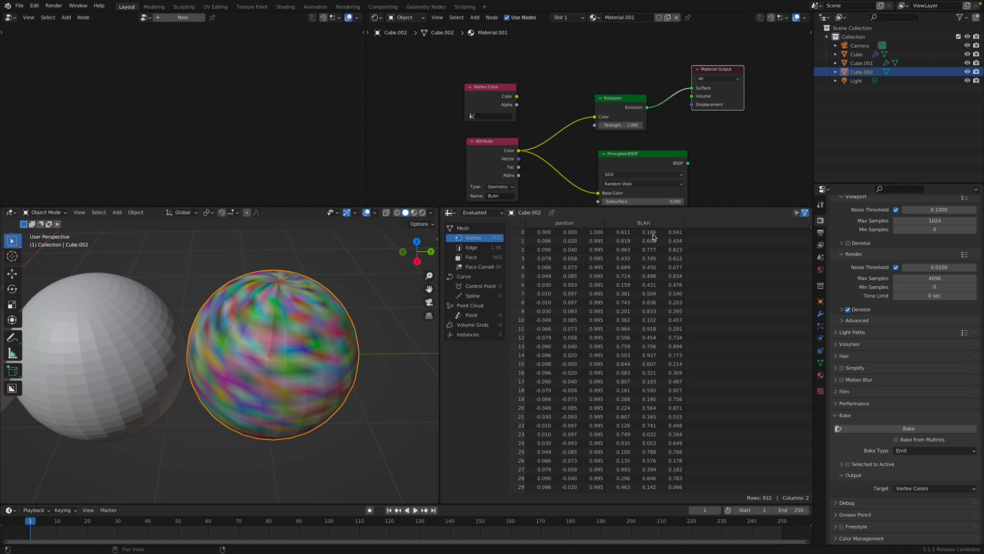
pyautogui.click(479, 267)
pyautogui.moveTo(356, 313); pyautogui.dragTo(351, 307, button='middle')
pyautogui.scroll(-8, 595, 321)
pyautogui.scroll(7, 595, 316)
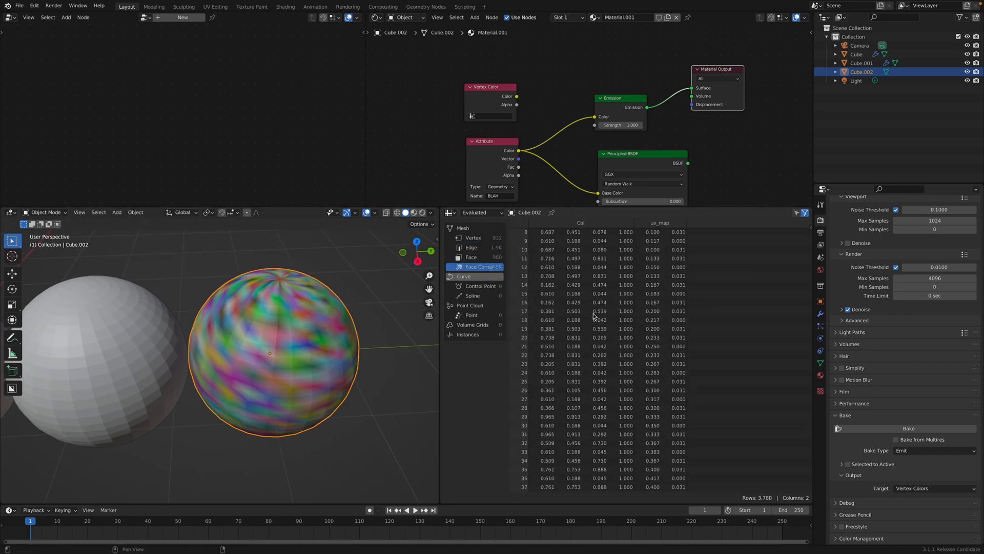
# - Save the file and place a duplicate of the baked sphere beside it along the Y axis
pyautogui.moveTo(359, 271); pyautogui.dragTo(322, 276, button='middle')
pyautogui.hotkey('ctrl', 's')
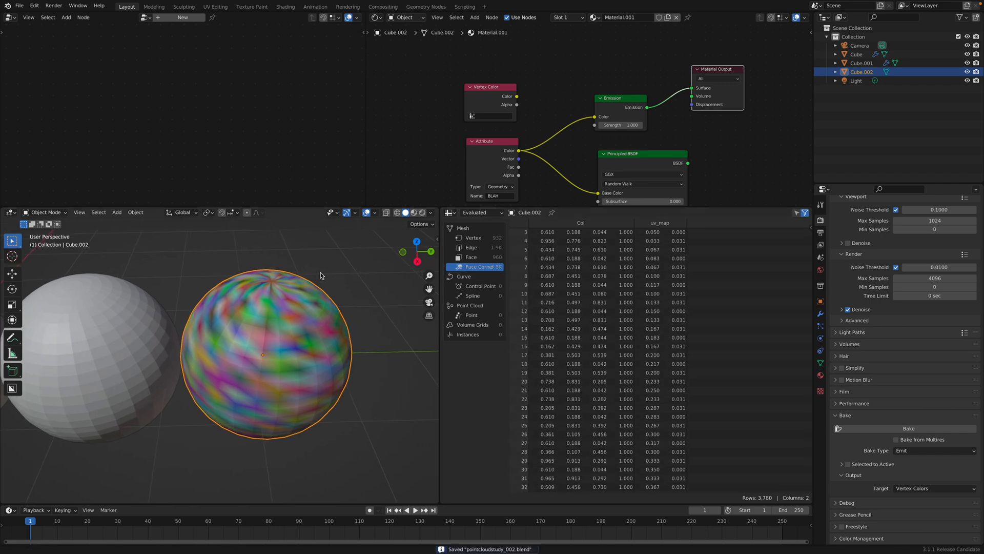
pyautogui.scroll(-1, 302, 313)
pyautogui.keyDown('shift'); pyautogui.moveTo(300, 313); pyautogui.dragTo(228, 313, button='middle'); pyautogui.keyUp('shift')
pyautogui.hotkey('shift', 'd')
pyautogui.press('y')
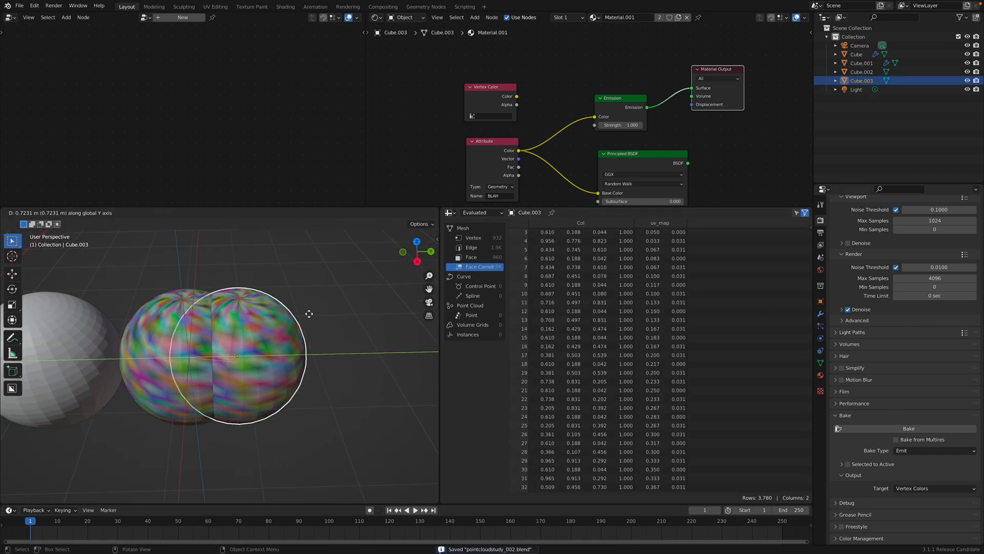
pyautogui.click(369, 315)
pyautogui.moveTo(369, 314); pyautogui.dragTo(346, 314, button='middle')
# - Vertex paint the duplicated sphere with red around its top and a yellow patch below
pyautogui.click(46, 212)
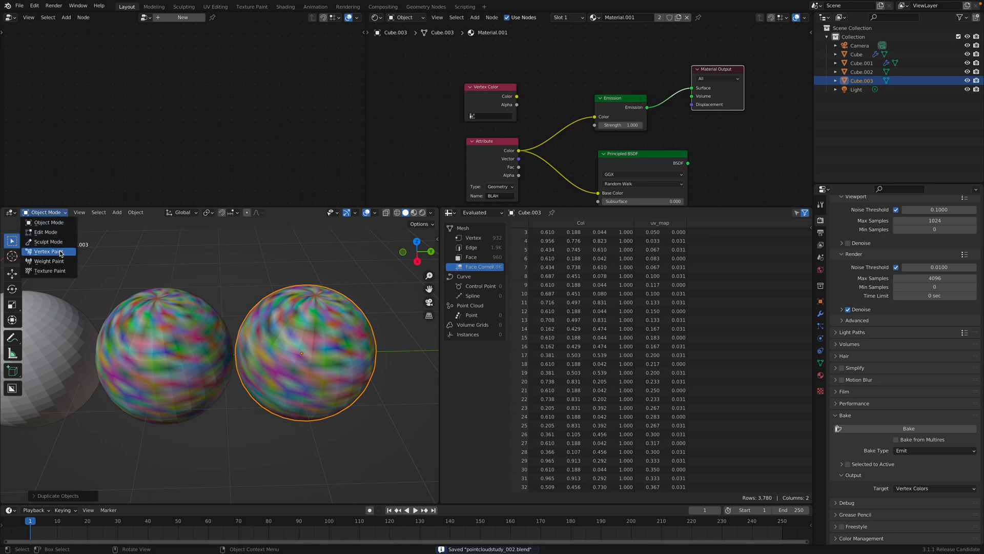
pyautogui.click(41, 248)
pyautogui.moveTo(279, 333)
pyautogui.mouseDown(button='middle')
pyautogui.moveTo(290, 311)
pyautogui.moveTo(311, 351)
pyautogui.mouseUp(button='middle')
pyautogui.click(820, 362)
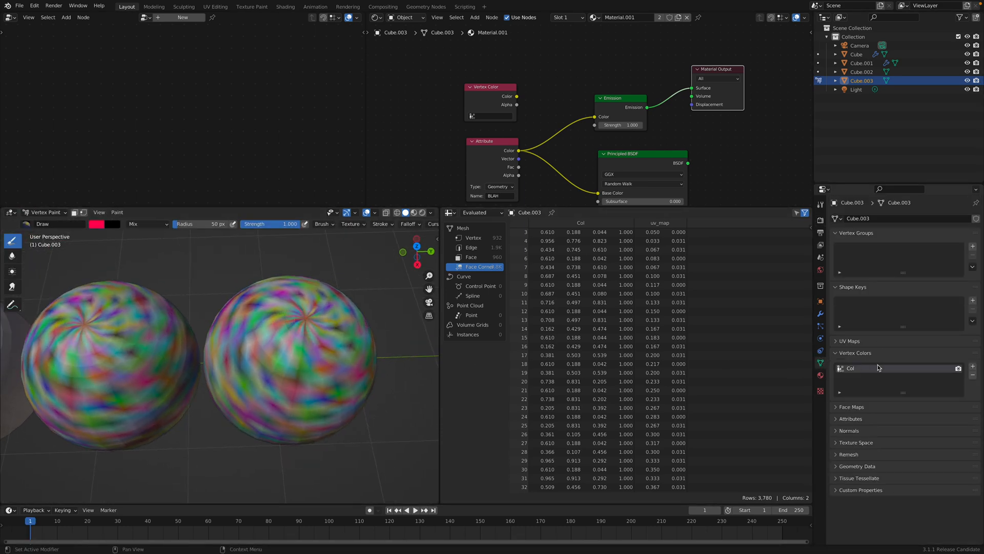
pyautogui.moveTo(312, 351)
pyautogui.mouseDown()
pyautogui.moveTo(249, 328)
pyautogui.moveTo(333, 320)
pyautogui.moveTo(277, 292)
pyautogui.moveTo(307, 302)
pyautogui.moveTo(303, 348)
pyautogui.mouseUp()
pyautogui.rightClick(273, 327)
pyautogui.click(264, 290)
pyautogui.moveTo(306, 383)
pyautogui.mouseDown()
pyautogui.moveTo(271, 383)
pyautogui.moveTo(287, 374)
pyautogui.moveTo(246, 395)
pyautogui.mouseUp()
pyautogui.moveTo(246, 395); pyautogui.dragTo(256, 320, button='middle')
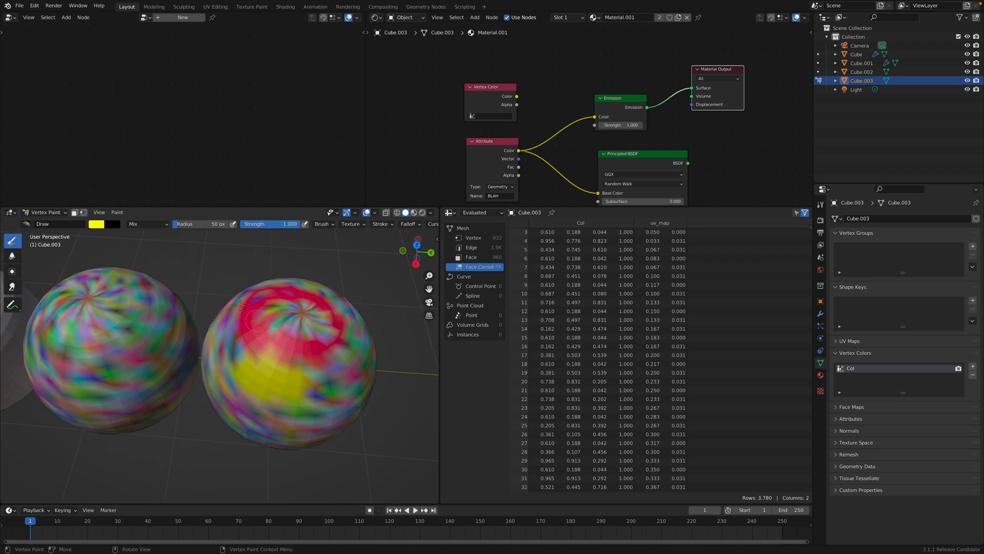
# - Return the painted sphere to Object Mode and save the file
pyautogui.click(43, 212)
pyautogui.click(42, 224)
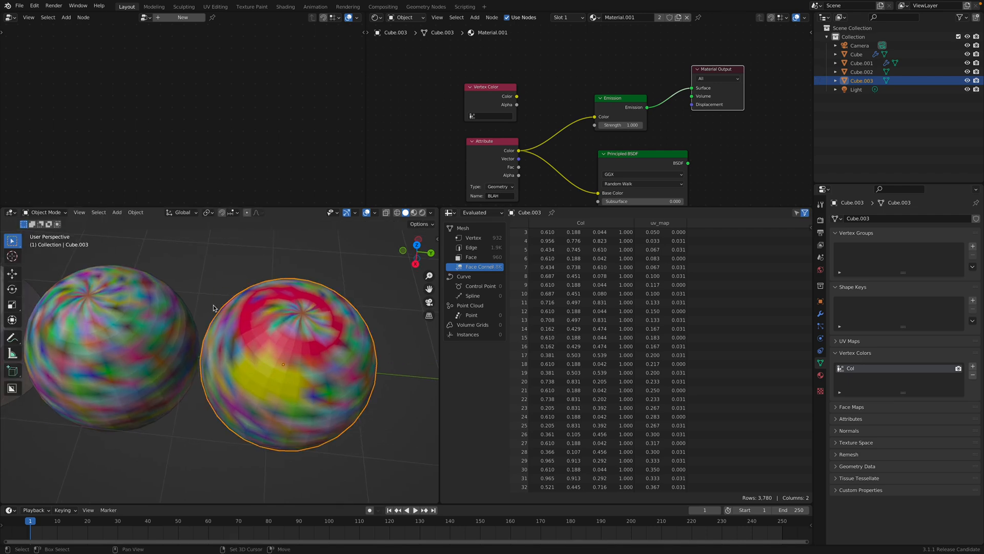
pyautogui.scroll(-3, 296, 325)
pyautogui.hotkey('ctrl', 's')
pyautogui.scroll(1, 284, 321)
pyautogui.keyDown('shift'); pyautogui.moveTo(284, 321); pyautogui.dragTo(313, 306, button='middle'); pyautogui.keyUp('shift')
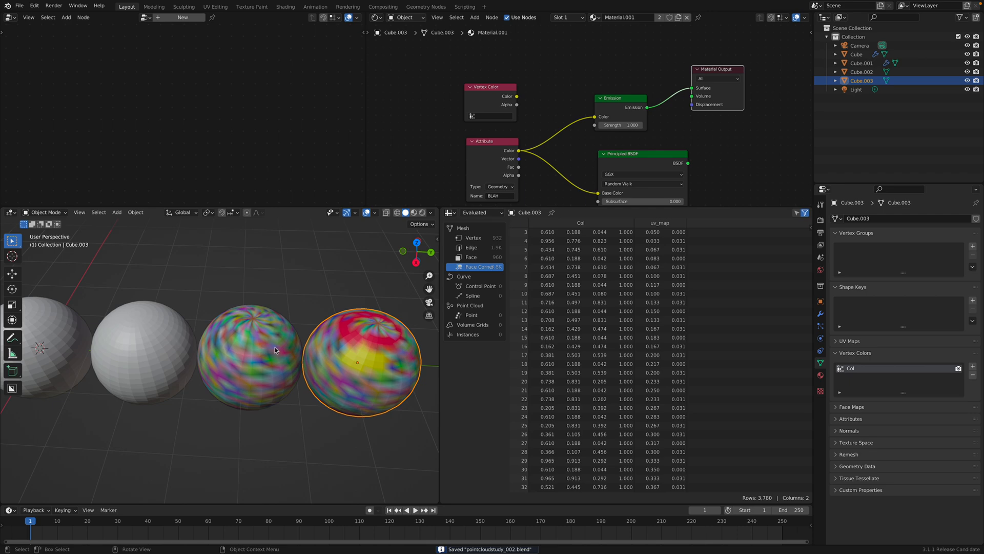
pyautogui.moveTo(274, 347); pyautogui.dragTo(171, 329, button='middle')
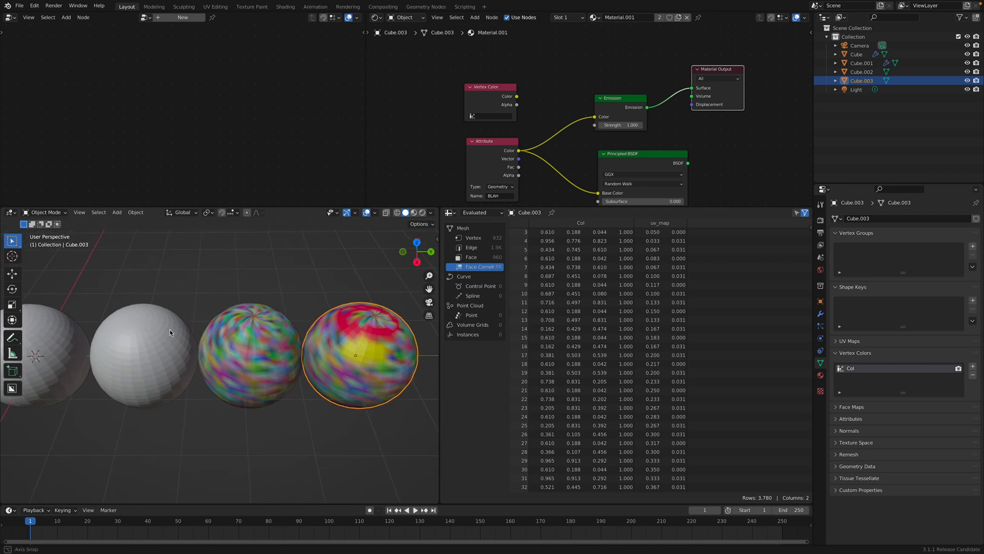
# - Show Cube.001's GeometryNodes modifier, widen the geometry node editor, and save the file
pyautogui.click(170, 329)
pyautogui.click(820, 313)
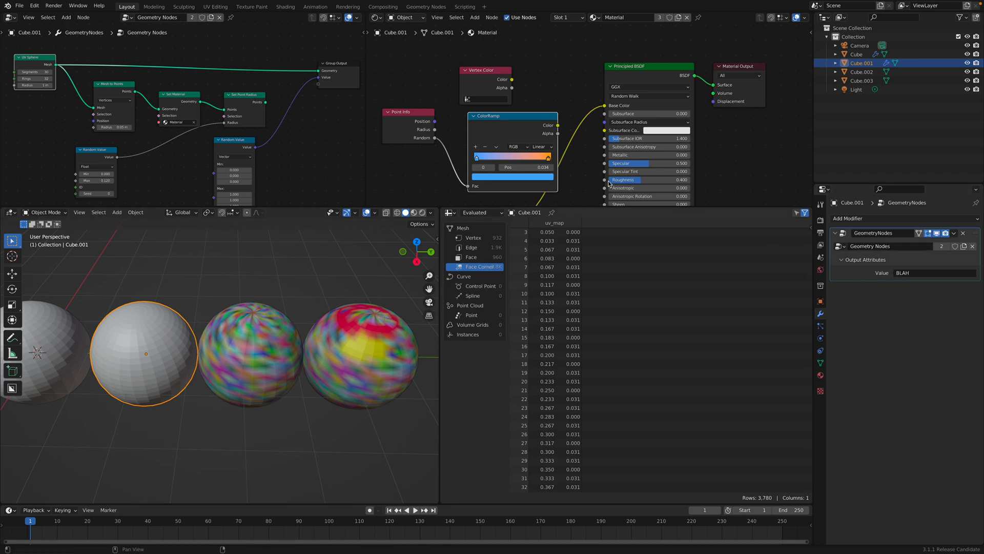
pyautogui.scroll(-2, 185, 120)
pyautogui.moveTo(184, 120); pyautogui.dragTo(174, 109, button='middle')
pyautogui.moveTo(366, 111); pyautogui.dragTo(483, 111)
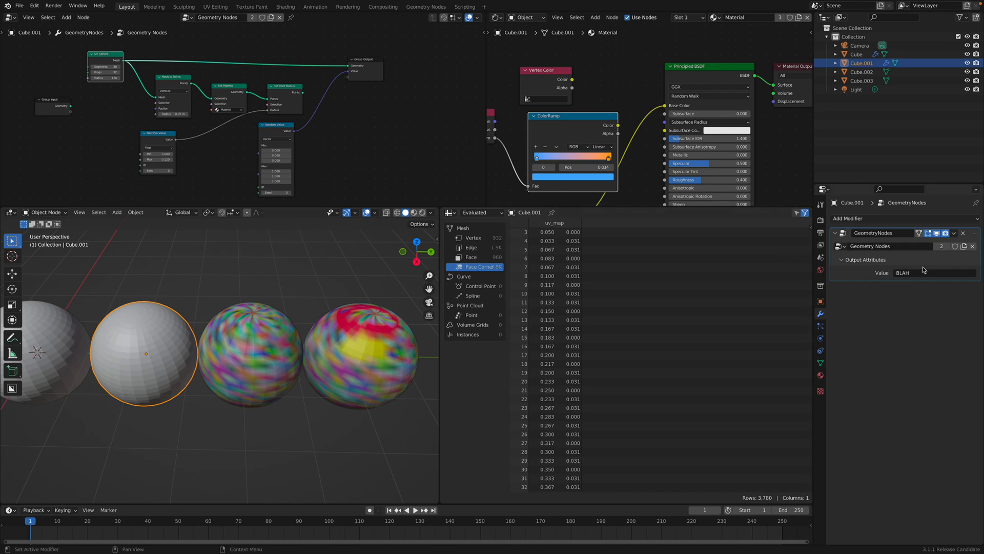
pyautogui.scroll(-2, 654, 120)
pyautogui.moveTo(654, 120); pyautogui.dragTo(677, 112, button='middle')
pyautogui.hotkey('ctrl', 's')
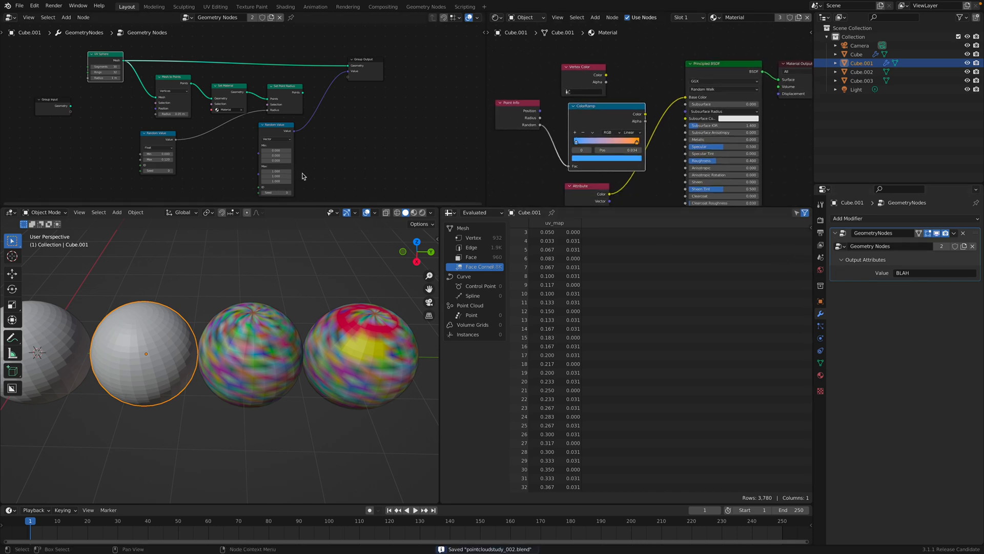
# - Open the recent file vertexcolor_point_002.blend and try rendered shading in its viewport
pyautogui.click(20, 5)
pyautogui.moveTo(47, 33)
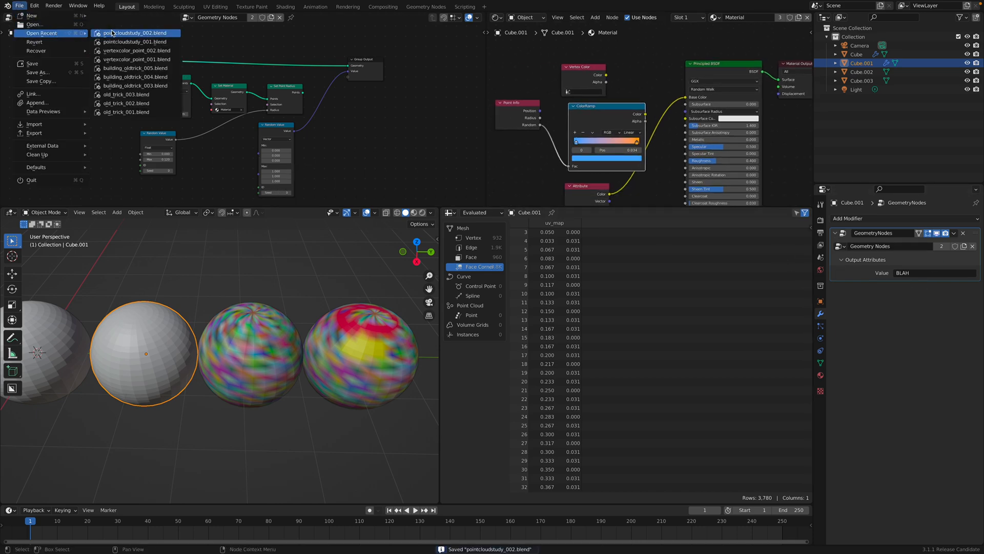
pyautogui.click(139, 42)
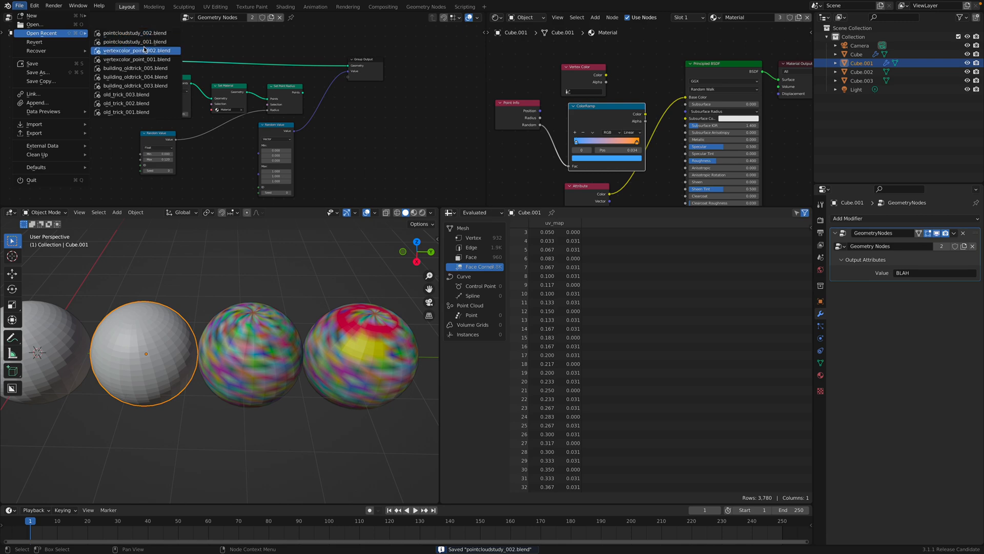
pyautogui.moveTo(531, 163); pyautogui.dragTo(545, 160)
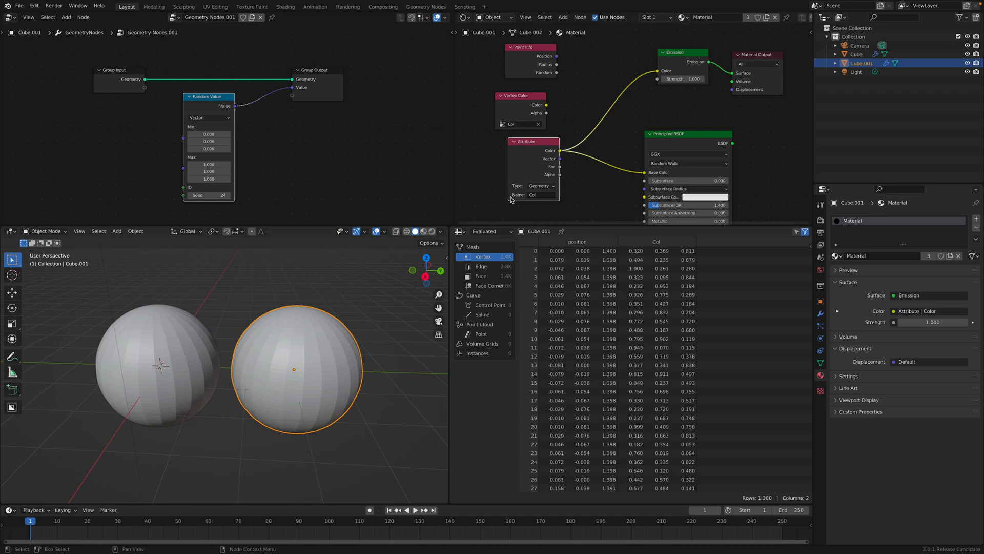
pyautogui.click(432, 231)
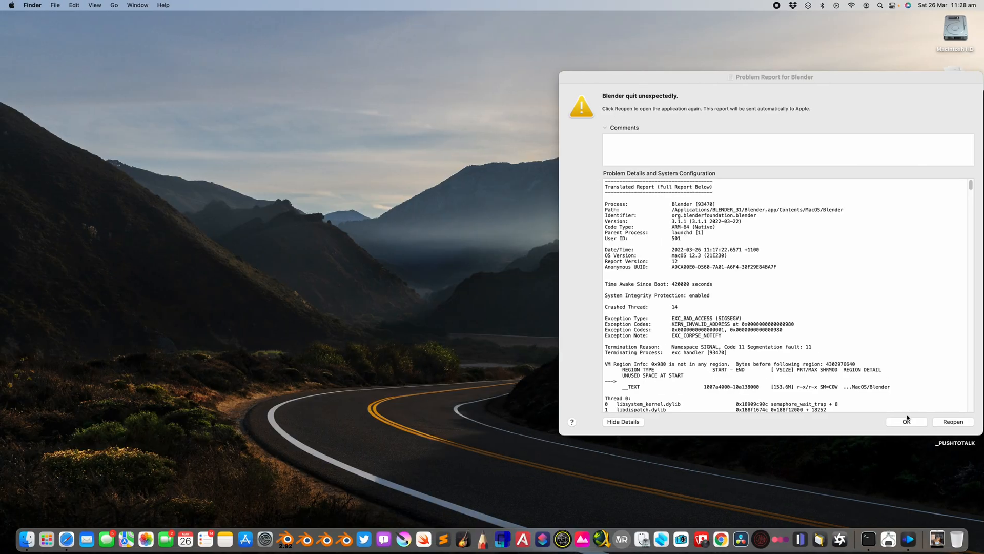
# - Relaunch Blender after dismissing the crash report, and reopen the recent file pointcloudstudy_002.blend
pyautogui.click(907, 419)
pyautogui.click(324, 539)
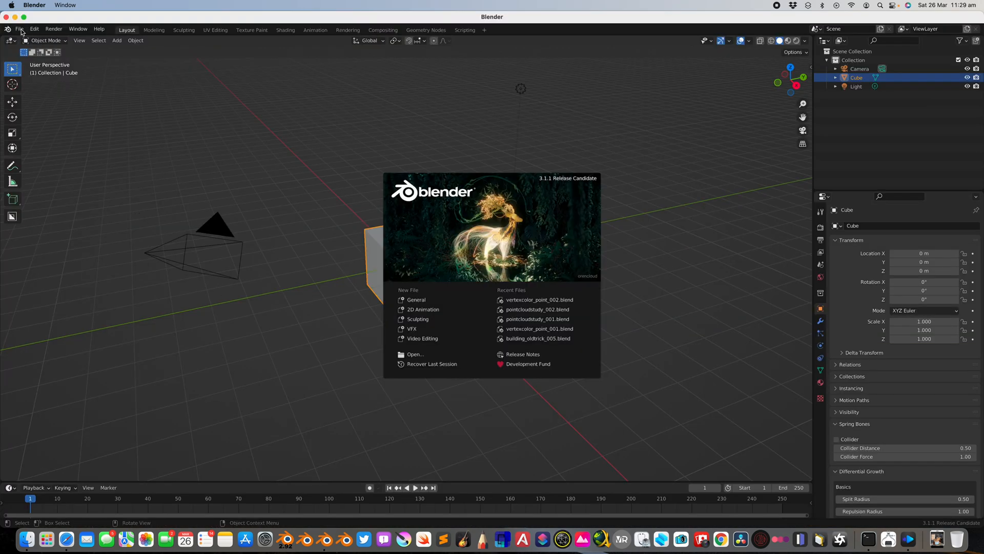
pyautogui.click(21, 32)
pyautogui.click(21, 30)
pyautogui.moveTo(51, 56)
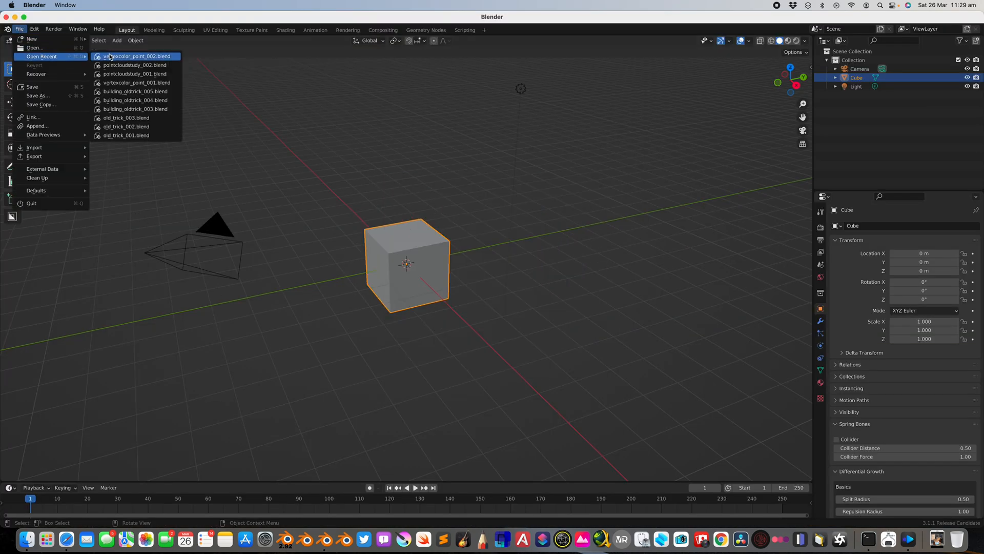
pyautogui.click(921, 425)
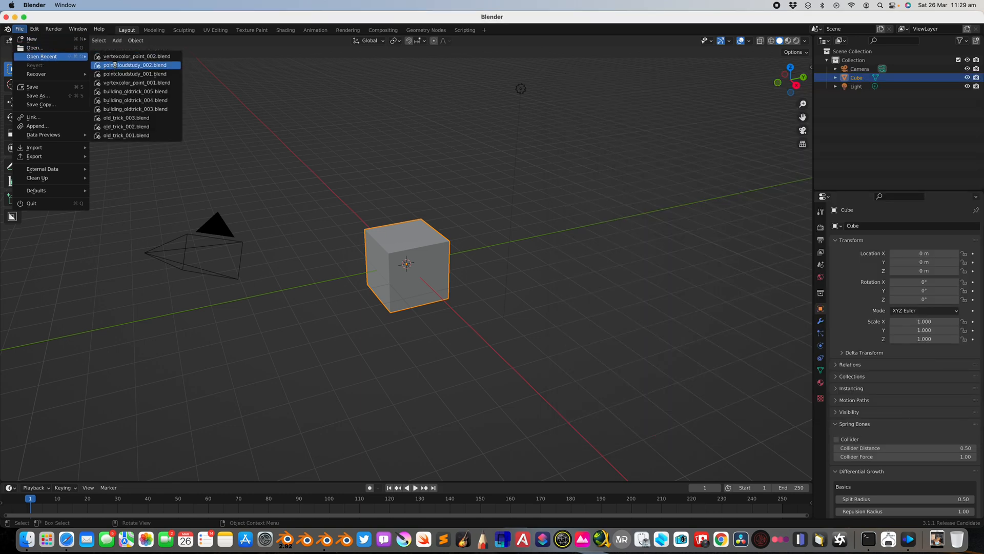
pyautogui.click(114, 65)
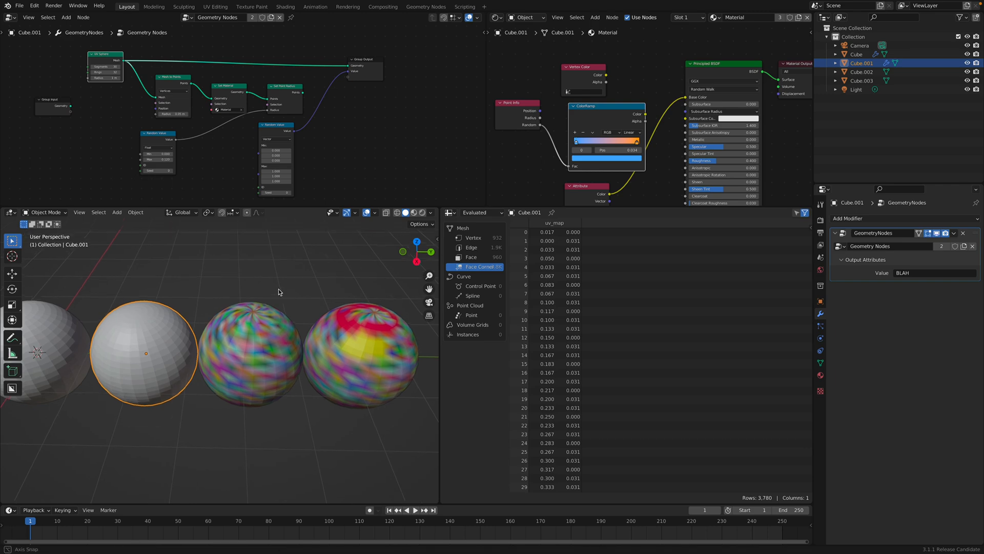
# - Select Cube.001, switch the viewport to rendered shading, and show the sphere's material settings
pyautogui.moveTo(279, 295); pyautogui.dragTo(279, 282, button='middle')
pyautogui.click(275, 326)
pyautogui.click(170, 324)
pyautogui.keyDown('shift'); pyautogui.moveTo(170, 324); pyautogui.dragTo(215, 334, button='middle'); pyautogui.keyUp('shift')
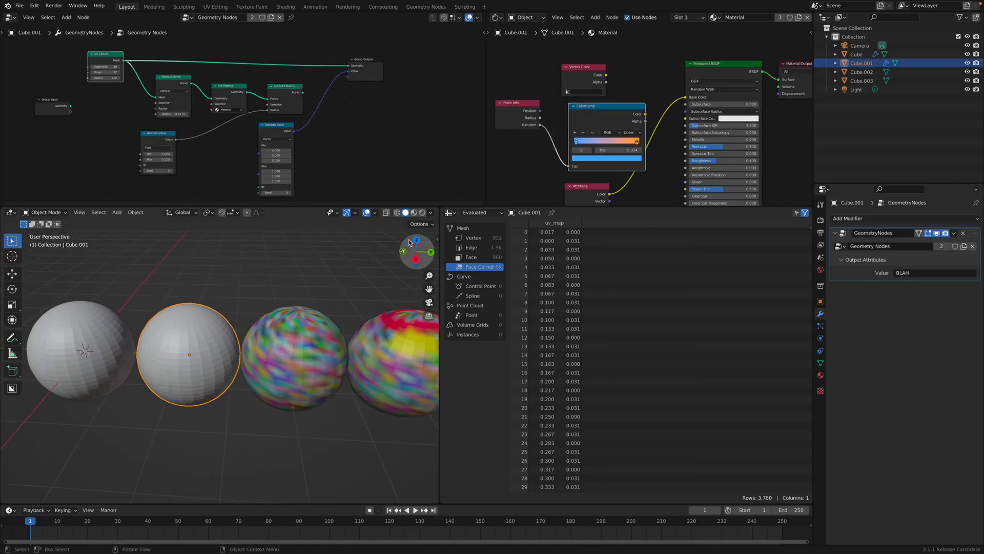
pyautogui.click(422, 212)
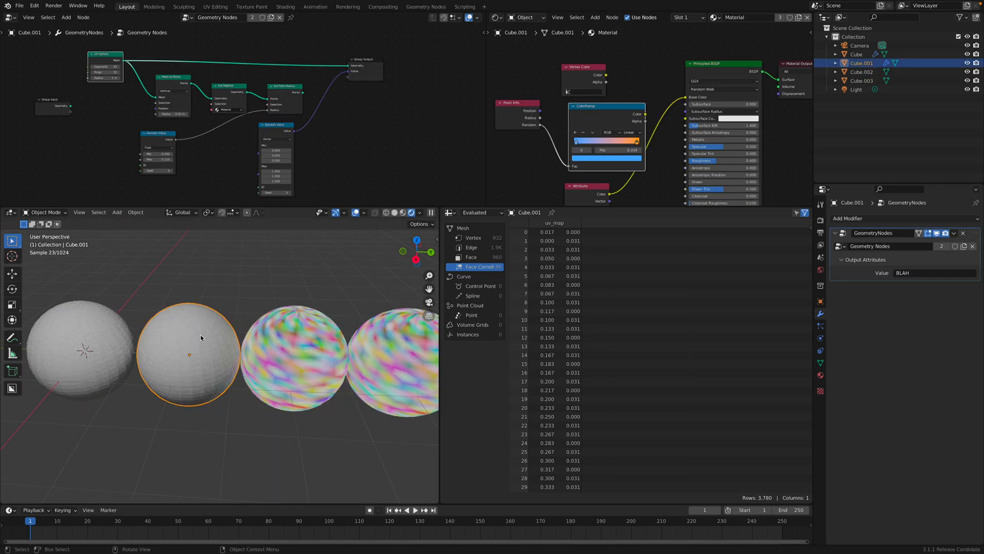
pyautogui.click(820, 374)
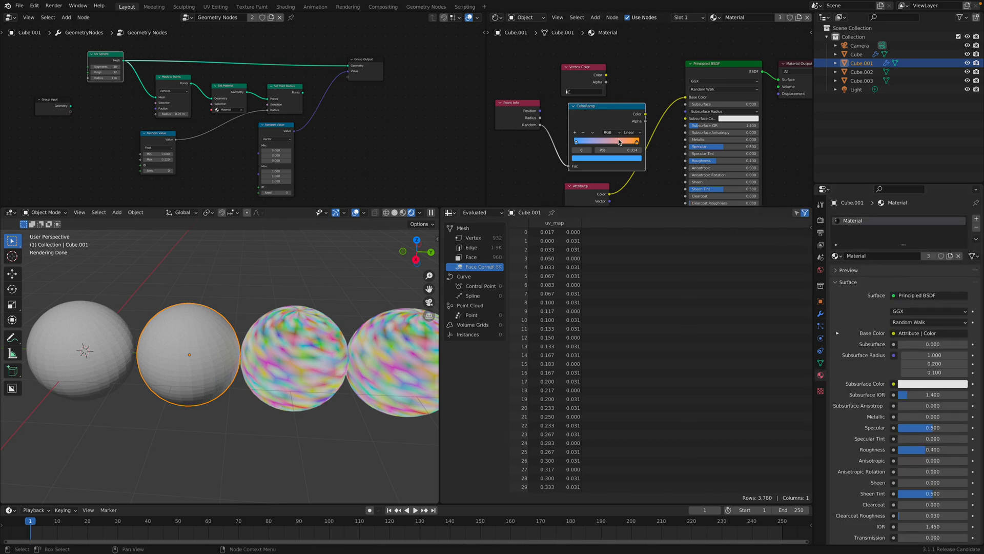
# - Spread out the Vertex Color, ColorRamp and Attribute nodes in the material so the Attribute node is fully visible
pyautogui.scroll(-2, 619, 142)
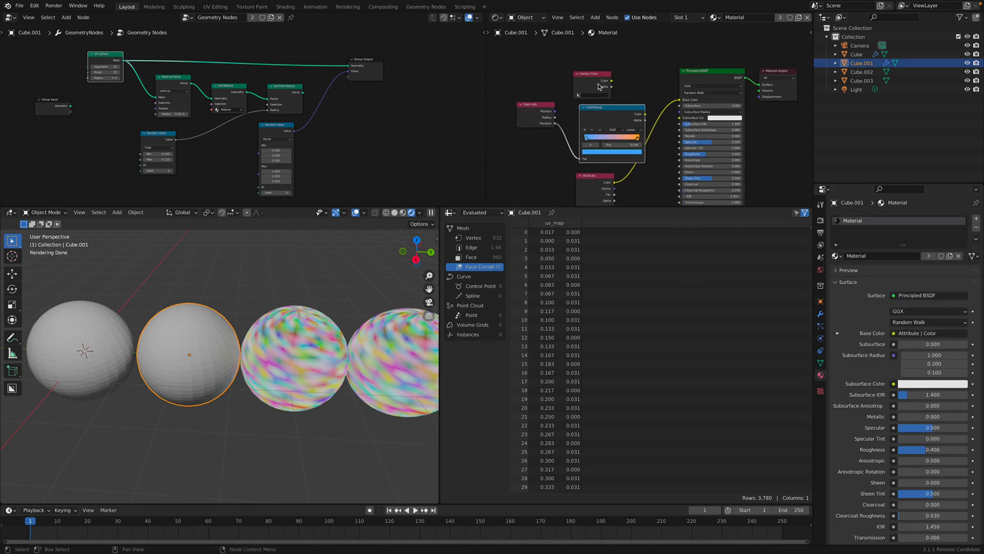
pyautogui.moveTo(600, 87); pyautogui.dragTo(603, 75)
pyautogui.moveTo(604, 126); pyautogui.dragTo(586, 104)
pyautogui.moveTo(605, 138); pyautogui.dragTo(600, 110, button='middle')
pyautogui.moveTo(599, 155); pyautogui.dragTo(621, 134)
# - Connect Set Point Radius's Points output to the Group Output's Geometry in place of the UV Sphere mesh
pyautogui.scroll(4, 265, 97)
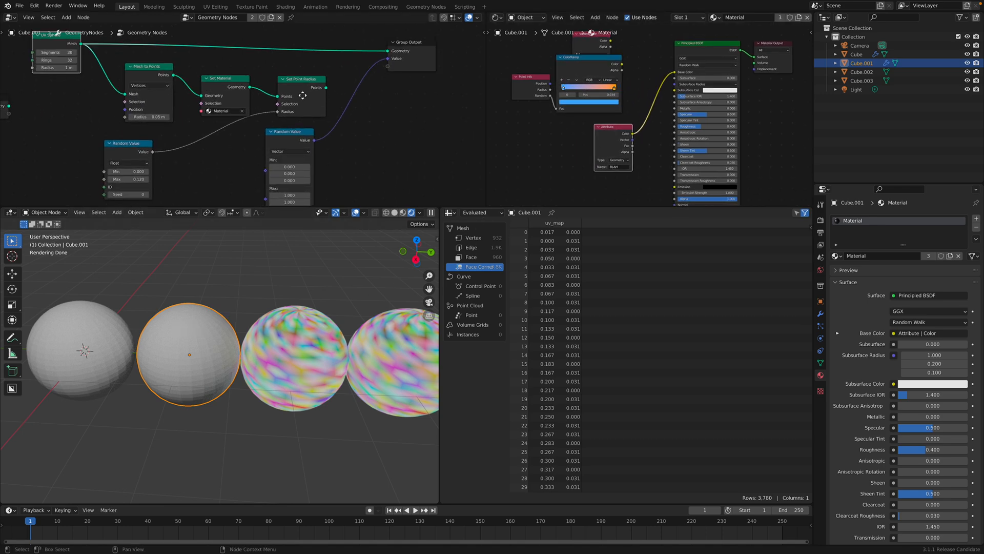
pyautogui.moveTo(295, 83); pyautogui.dragTo(304, 104, button='middle')
pyautogui.moveTo(67, 60); pyautogui.dragTo(51, 63)
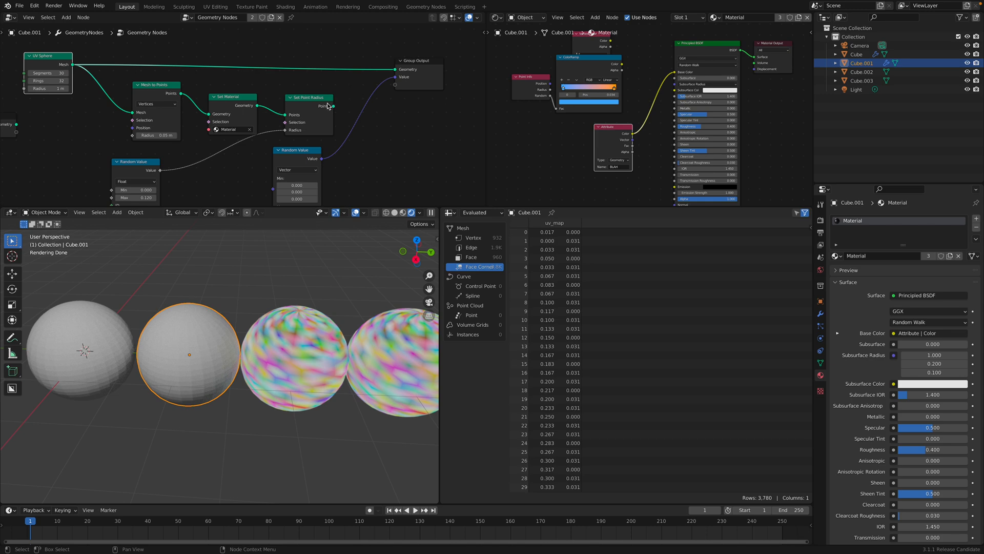
pyautogui.moveTo(334, 106); pyautogui.dragTo(396, 73)
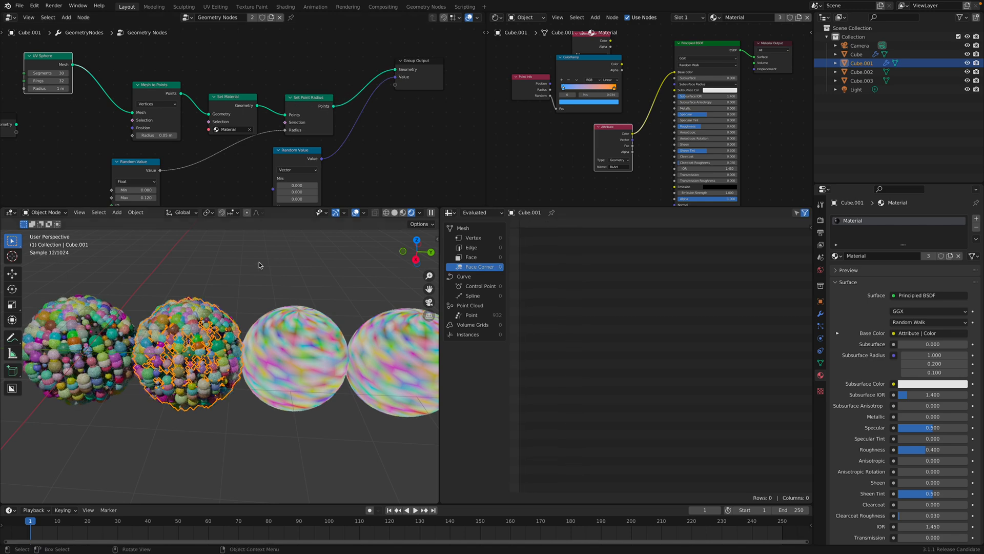
pyautogui.click(241, 288)
# - Add a Noise Texture node beside the vector Random Value node in the geometry node tree
pyautogui.moveTo(268, 145); pyautogui.dragTo(276, 128, button='middle')
pyautogui.moveTo(309, 139); pyautogui.dragTo(311, 145)
pyautogui.moveTo(313, 145); pyautogui.dragTo(291, 120, button='middle')
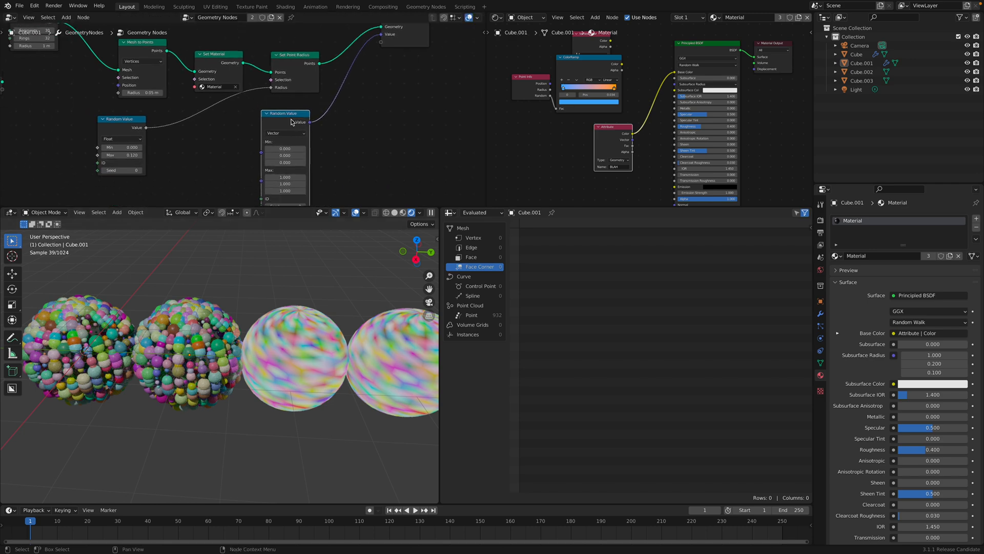
pyautogui.hotkey('shift', 'a')
pyautogui.write('s')
pyautogui.write('noise')
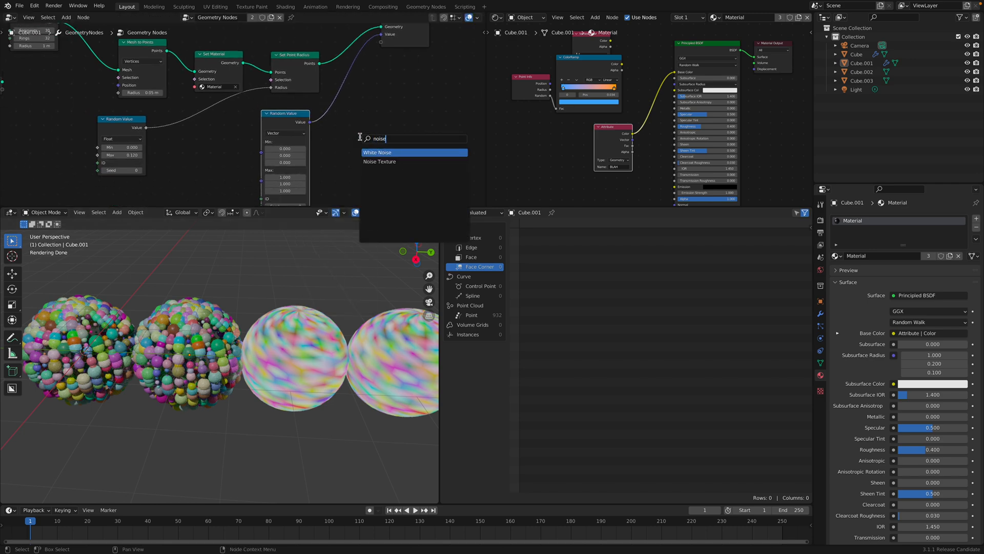
pyautogui.click(380, 161)
pyautogui.click(382, 157)
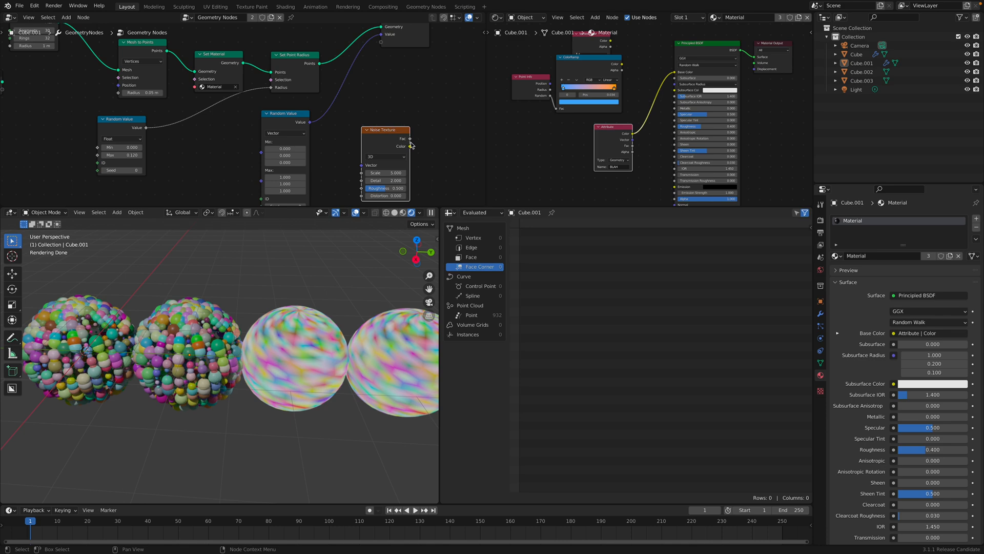
# - Feed the Noise Texture's Color into the Group Output's Value and rearrange the nodes around that link
pyautogui.moveTo(450, 88); pyautogui.dragTo(416, 62)
pyautogui.moveTo(418, 139); pyautogui.dragTo(381, 61)
pyautogui.moveTo(380, 160); pyautogui.dragTo(268, 145)
pyautogui.moveTo(353, 142); pyautogui.dragTo(324, 126)
# - Set the Noise Texture's scale to 1, fine-tune it slightly lower, and inspect the point spheres
pyautogui.doubleClick(328, 167)
pyautogui.write('1')
pyautogui.press('Return')
pyautogui.moveTo(333, 167); pyautogui.dragTo(329, 167)
pyautogui.moveTo(229, 341); pyautogui.dragTo(178, 345, button='middle')
# - Insert a Vector Math node set to Add between the Noise Texture's Color and the Group Output's Value
pyautogui.moveTo(397, 125); pyautogui.dragTo(372, 125, button='middle')
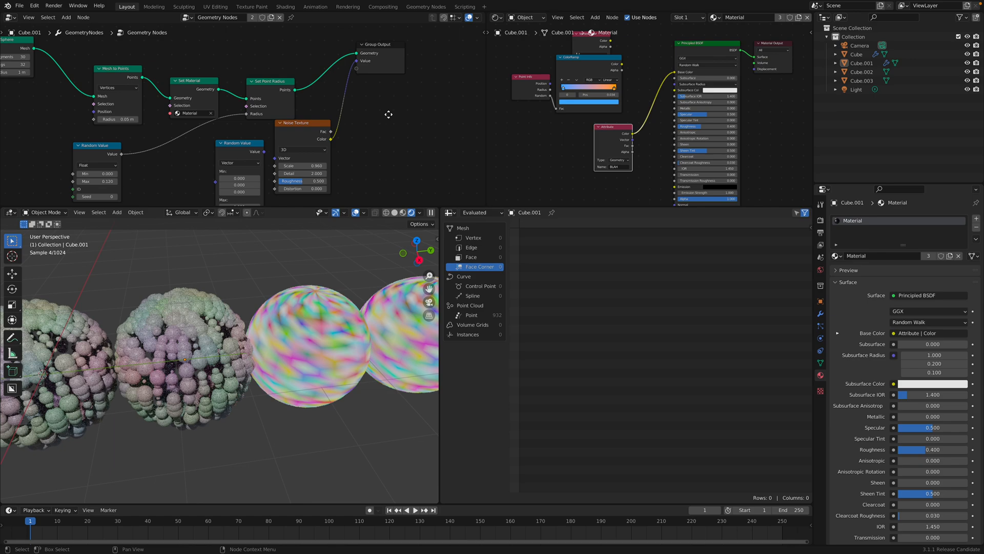
pyautogui.hotkey('shift', 'a')
pyautogui.write('ve')
pyautogui.press('Down')
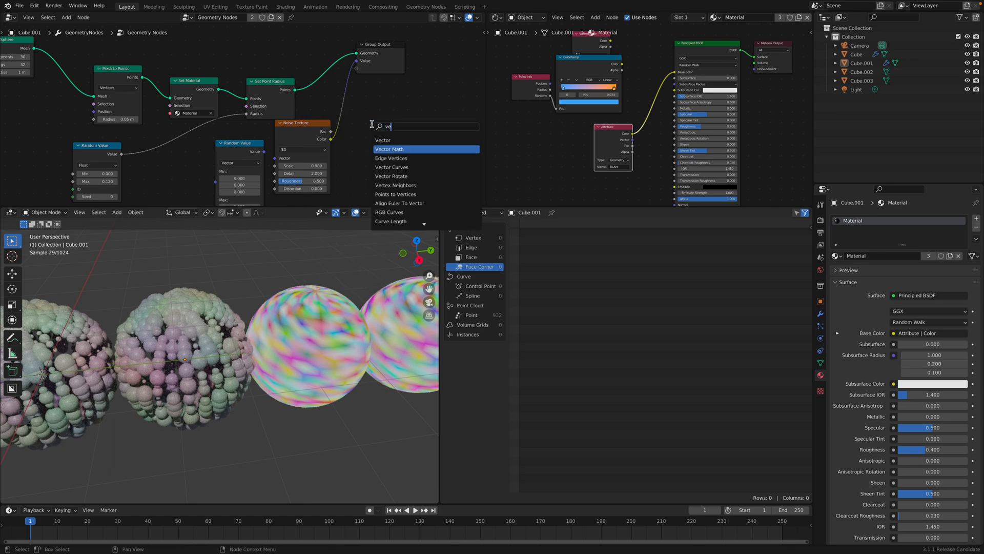
pyautogui.press('Return')
pyautogui.click(371, 148)
# - Set the Add node's second vector to -0.5 on all three axes and slightly lower the noise scale
pyautogui.moveTo(372, 149); pyautogui.dragTo(381, 130)
pyautogui.write('-0.5')
pyautogui.press('Return')
pyautogui.moveTo(215, 277); pyautogui.dragTo(299, 319, button='middle')
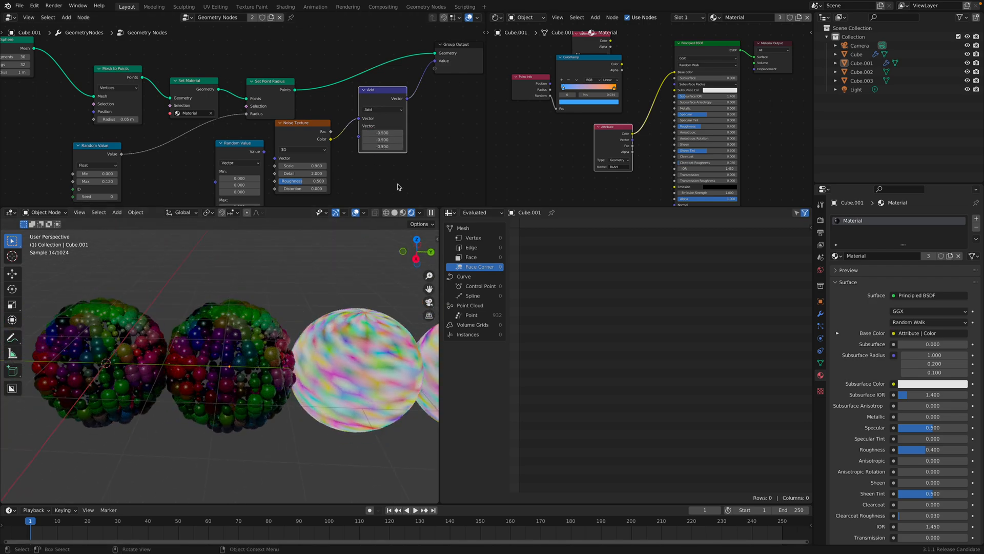
pyautogui.moveTo(301, 166)
pyautogui.mouseDown()
pyautogui.moveTo(321, 165)
pyautogui.moveTo(300, 165)
pyautogui.mouseUp()
# - Set the UV Sphere node's segments and rings to 60 each
pyautogui.moveTo(234, 128); pyautogui.dragTo(277, 133, button='middle')
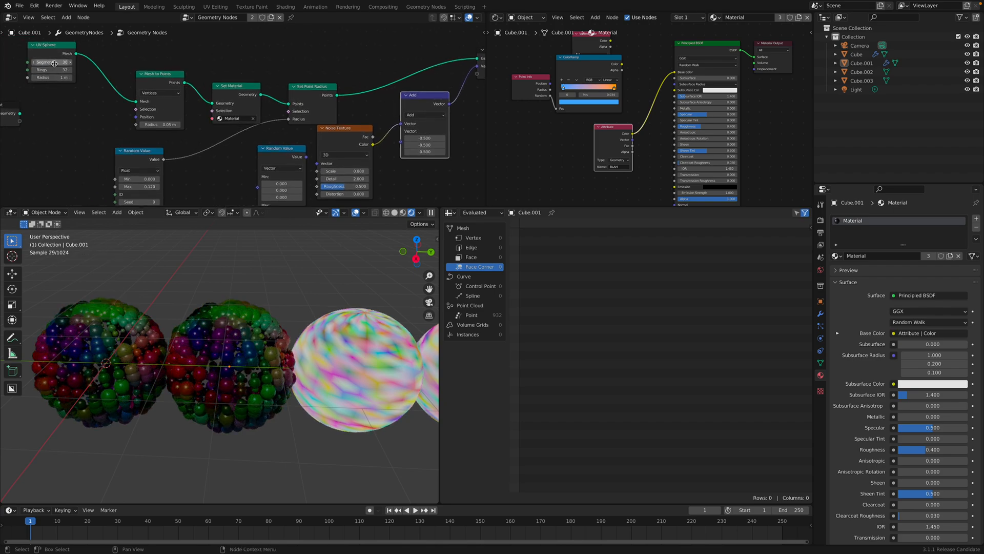
pyautogui.write('60')
pyautogui.press('Return')
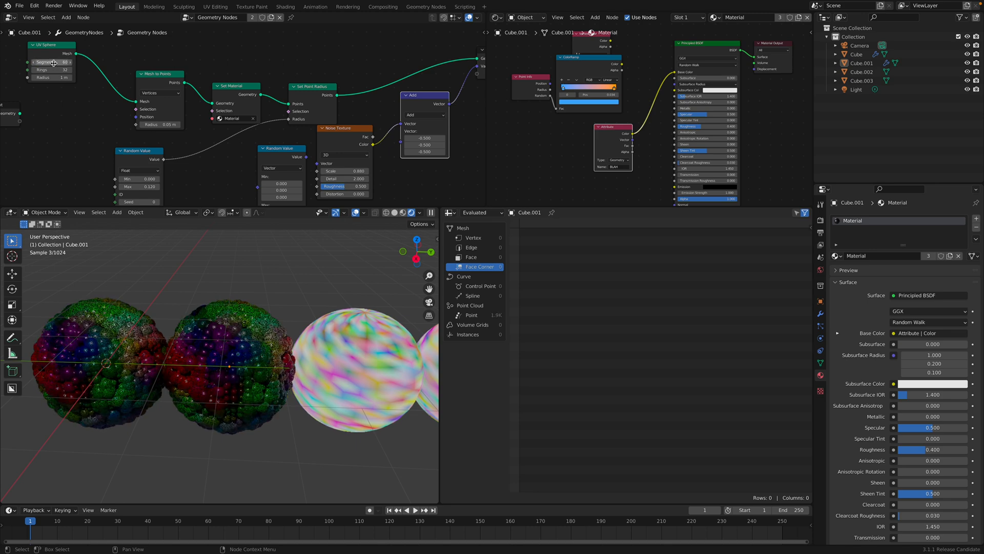
pyautogui.click(54, 68)
pyautogui.write('60')
pyautogui.press('Return')
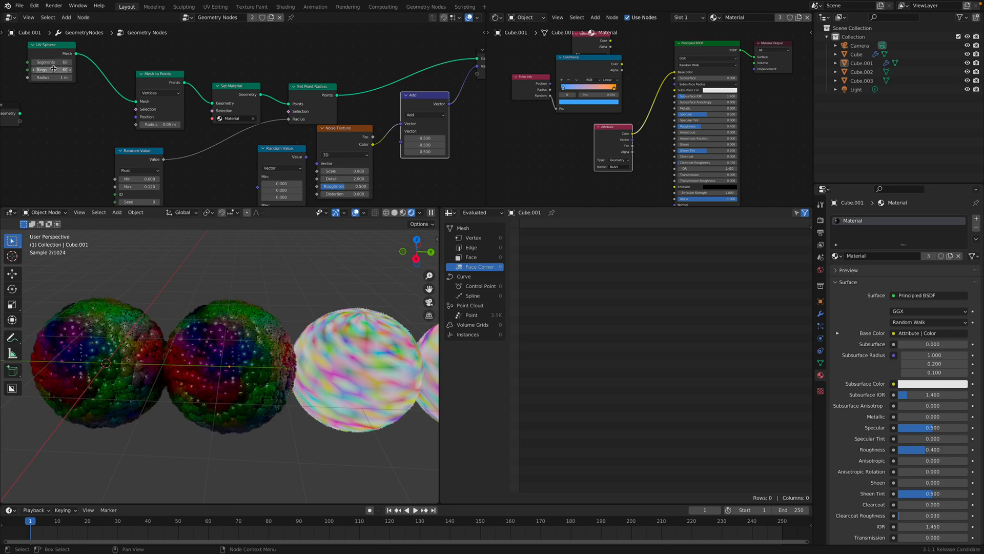
# - Set the Mesh to Points radius to 0.04 m and the float Random Value's range to 0.040–0.100
pyautogui.scroll(-1, 102, 94)
pyautogui.moveTo(103, 95); pyautogui.dragTo(90, 82, button='middle')
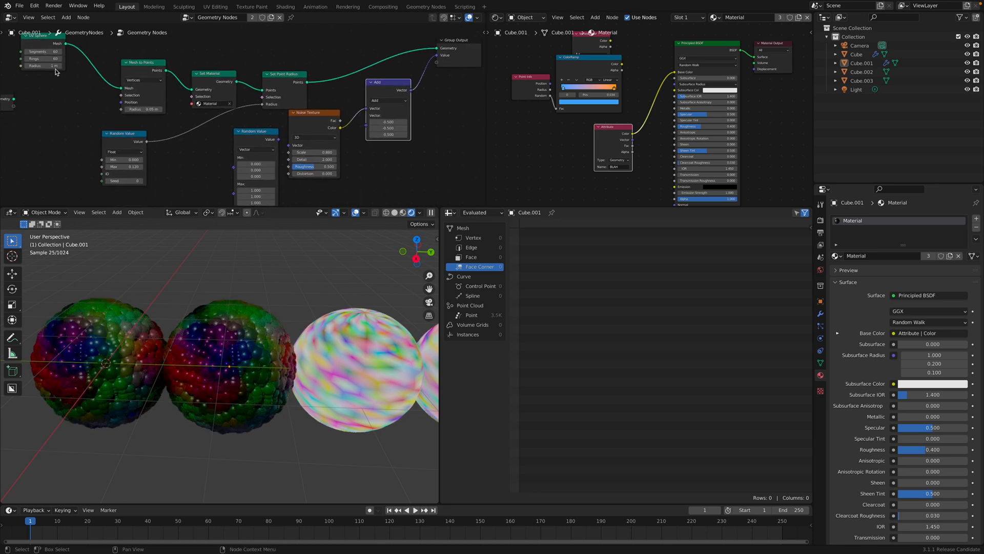
pyautogui.moveTo(164, 84); pyautogui.dragTo(132, 86, button='middle')
pyautogui.moveTo(56, 68); pyautogui.dragTo(77, 73, button='middle')
pyautogui.moveTo(35, 48); pyautogui.dragTo(40, 51)
pyautogui.moveTo(129, 114); pyautogui.dragTo(176, 113)
pyautogui.moveTo(111, 165)
pyautogui.keyDown('shift'); pyautogui.mouseDown()
pyautogui.moveTo(132, 165)
pyautogui.moveTo(82, 172)
pyautogui.moveTo(101, 172)
pyautogui.mouseUp(); pyautogui.keyUp('shift')
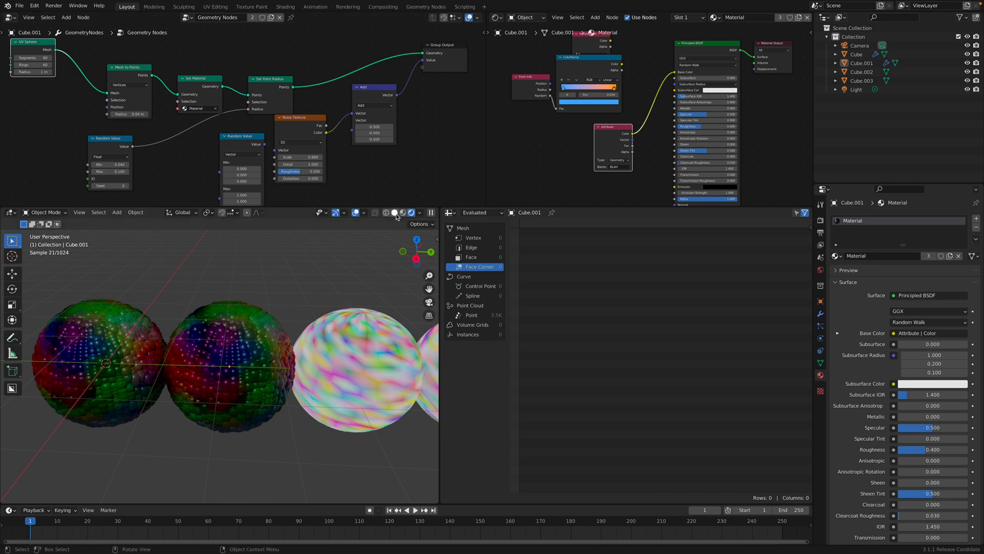
# - Save the file in solid shading and return the viewport to rendered shading
pyautogui.click(396, 213)
pyautogui.moveTo(339, 343); pyautogui.dragTo(326, 345, button='middle')
pyautogui.hotkey('ctrl', 's')
pyautogui.click(411, 213)
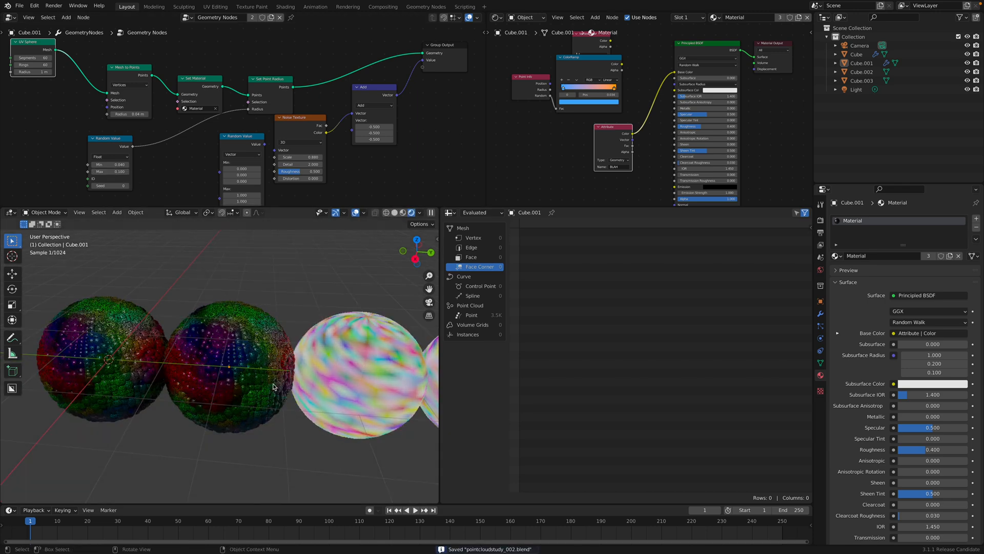
# - Move the Add node lower and the Set Material and Mesh to Points nodes higher to space out the tree
pyautogui.moveTo(366, 88); pyautogui.dragTo(306, 134)
pyautogui.moveTo(367, 126); pyautogui.dragTo(372, 123)
pyautogui.moveTo(222, 87); pyautogui.dragTo(231, 101, button='middle')
pyautogui.moveTo(195, 95); pyautogui.dragTo(196, 69)
pyautogui.moveTo(129, 84); pyautogui.dragTo(128, 71)
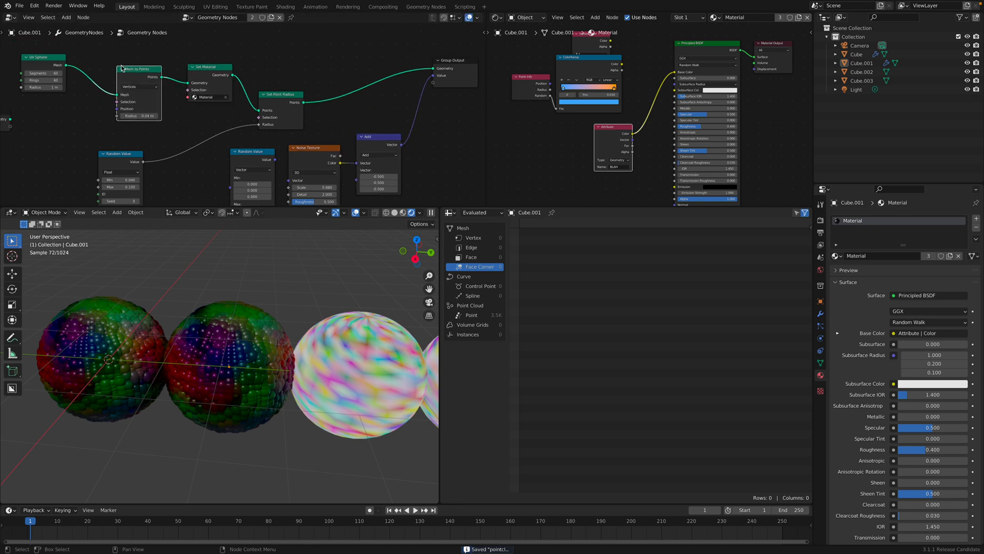
# - Connect the UV Sphere's Mesh output directly to the Group Output's Geometry and save the file
pyautogui.moveTo(122, 71); pyautogui.dragTo(130, 89, button='middle')
pyautogui.moveTo(75, 82); pyautogui.dragTo(442, 86)
pyautogui.hotkey('ctrl', 's')
# - Insert the Set Material node on the link between UV Sphere and Group Output, and save the file
pyautogui.moveTo(374, 117); pyautogui.dragTo(356, 84, button='middle')
pyautogui.moveTo(315, 137); pyautogui.dragTo(370, 124)
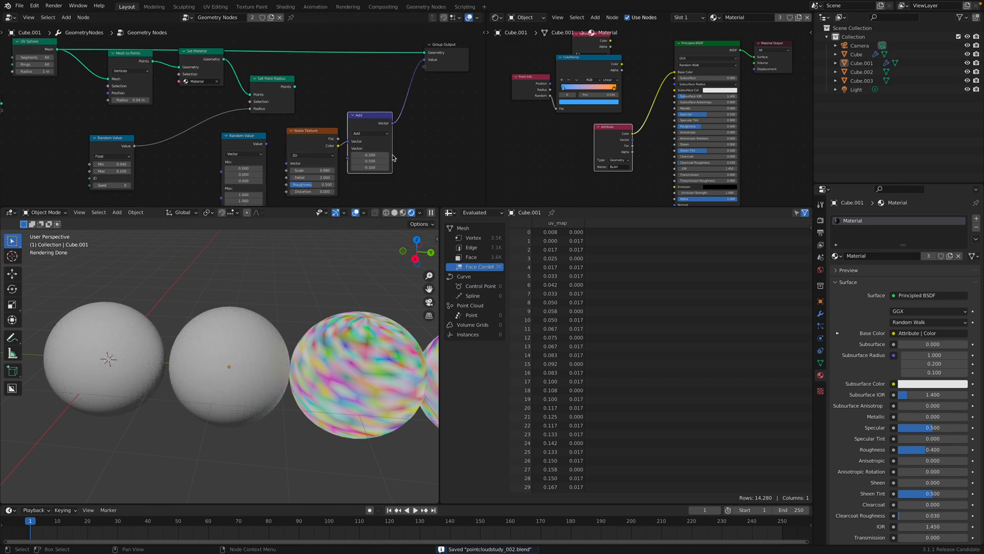
pyautogui.moveTo(445, 55); pyautogui.dragTo(448, 54)
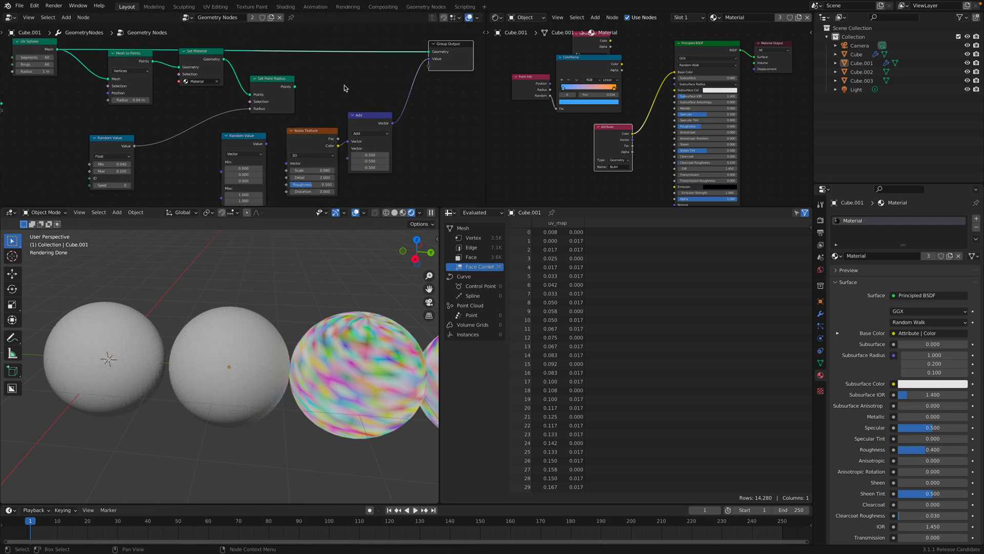
pyautogui.moveTo(337, 84); pyautogui.dragTo(344, 92, button='middle')
pyautogui.moveTo(224, 61); pyautogui.dragTo(337, 50)
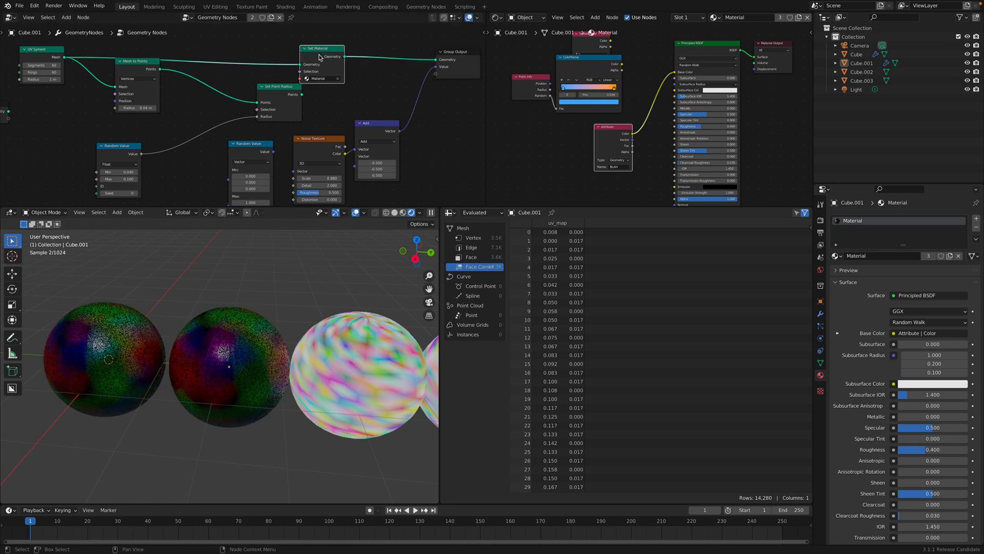
pyautogui.hotkey('ctrl', 's')
# - Select Cube.001, switch the viewport to solid shading, and widen it over the spreadsheet
pyautogui.click(258, 391)
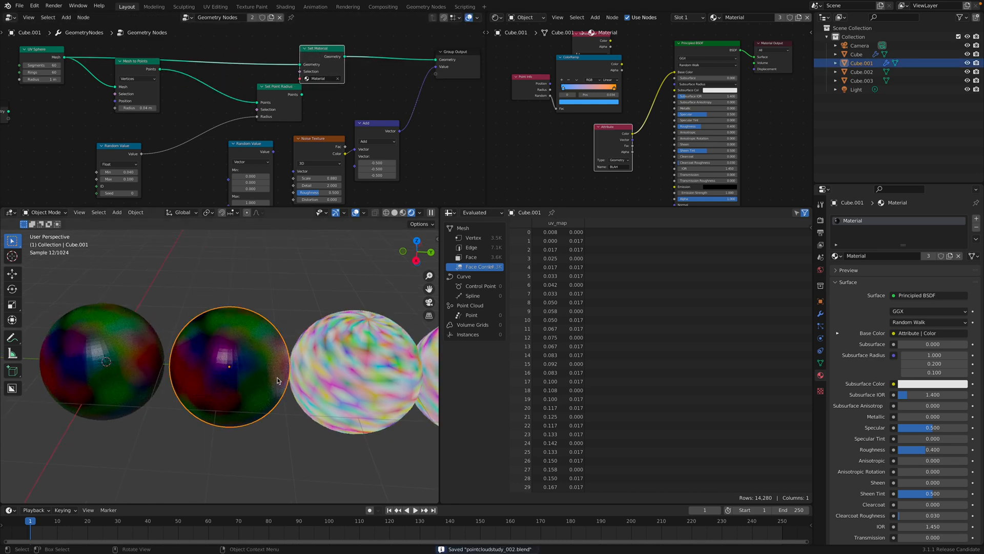
pyautogui.click(395, 212)
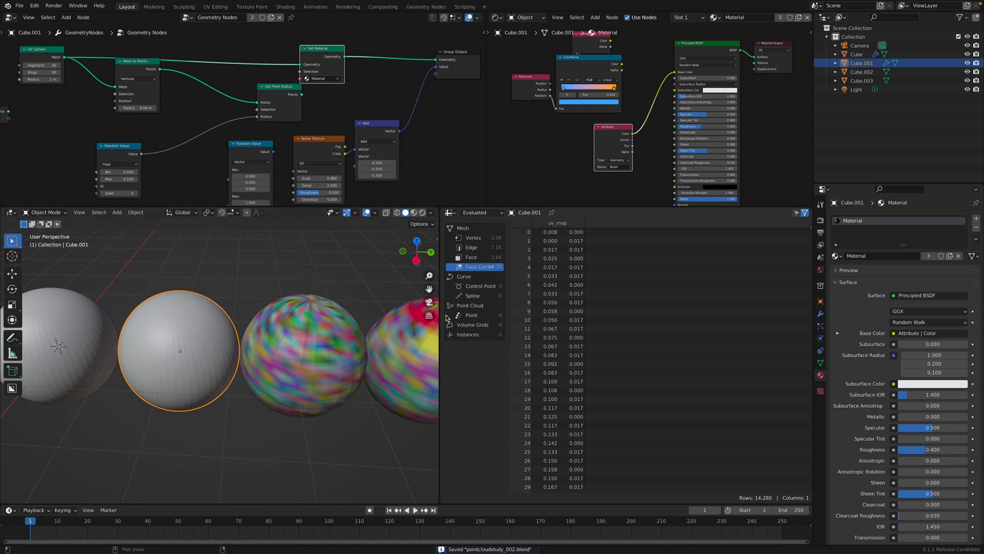
pyautogui.moveTo(440, 314); pyautogui.dragTo(565, 314)
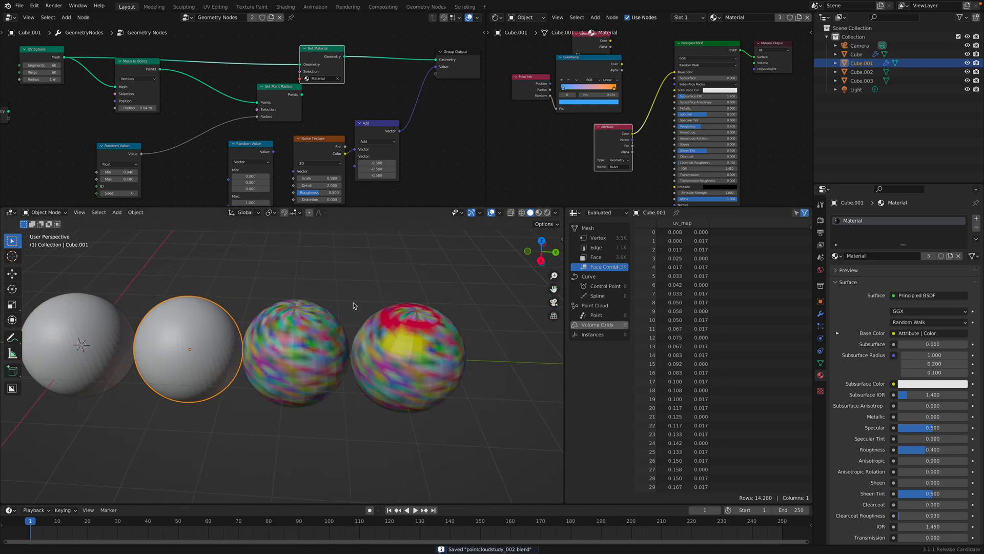
# - Insert a Set Shade Smooth node between Set Material and Group Output, and save the file
pyautogui.moveTo(446, 79); pyautogui.dragTo(393, 99, button='middle')
pyautogui.moveTo(405, 75); pyautogui.dragTo(445, 87)
pyautogui.hotkey('shift', 'a')
pyautogui.write('sset')
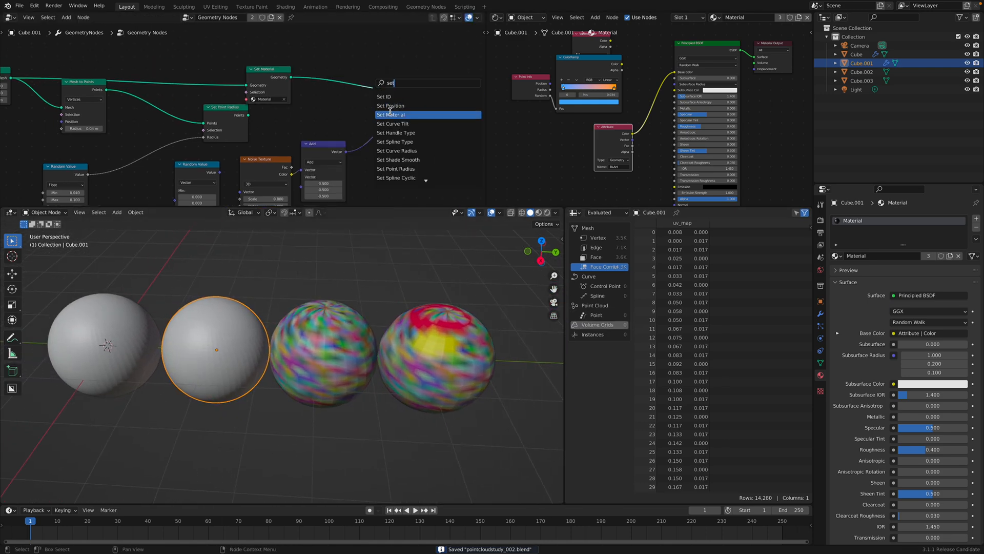
pyautogui.write(' shade')
pyautogui.press('Return')
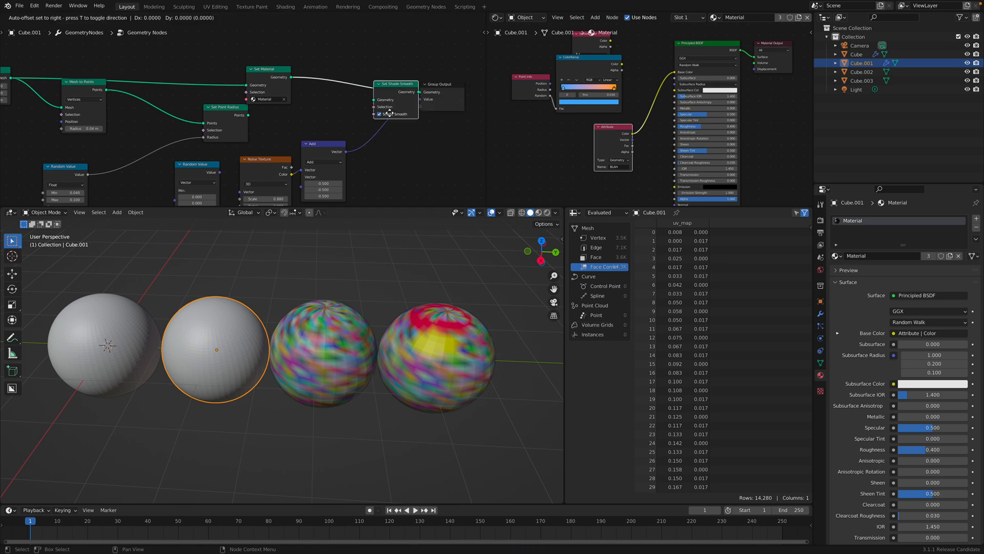
pyautogui.click(369, 112)
pyautogui.hotkey('ctrl', 's')
# - Compare Cube.002 and Cube.001 with their attributes in rendered shading, and return to solid shading
pyautogui.click(328, 339)
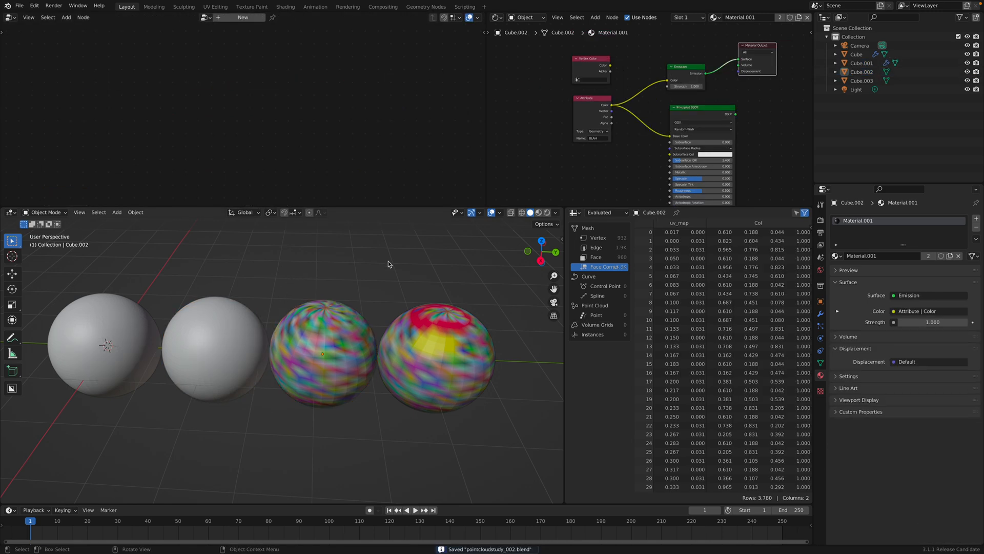
pyautogui.click(547, 213)
pyautogui.scroll(1, 228, 362)
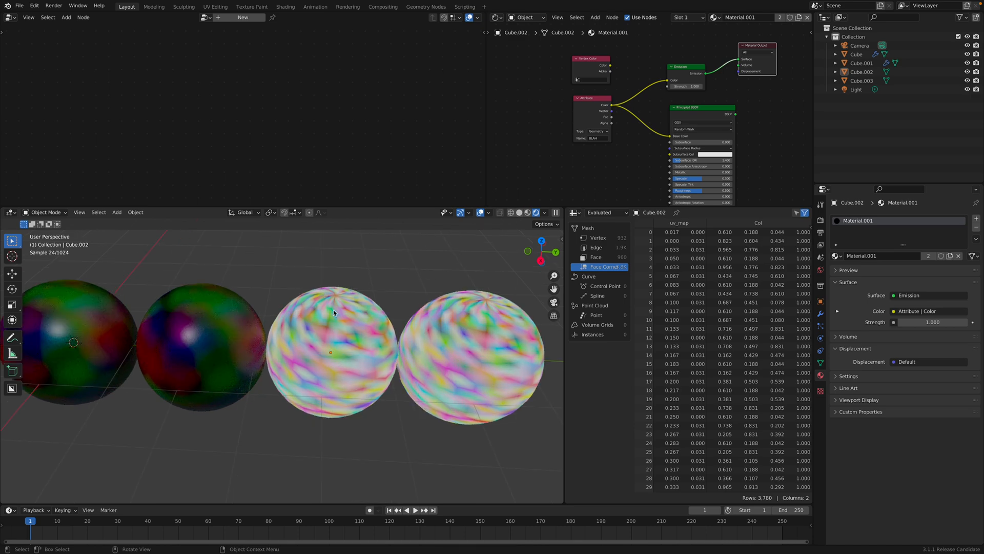
pyautogui.click(189, 335)
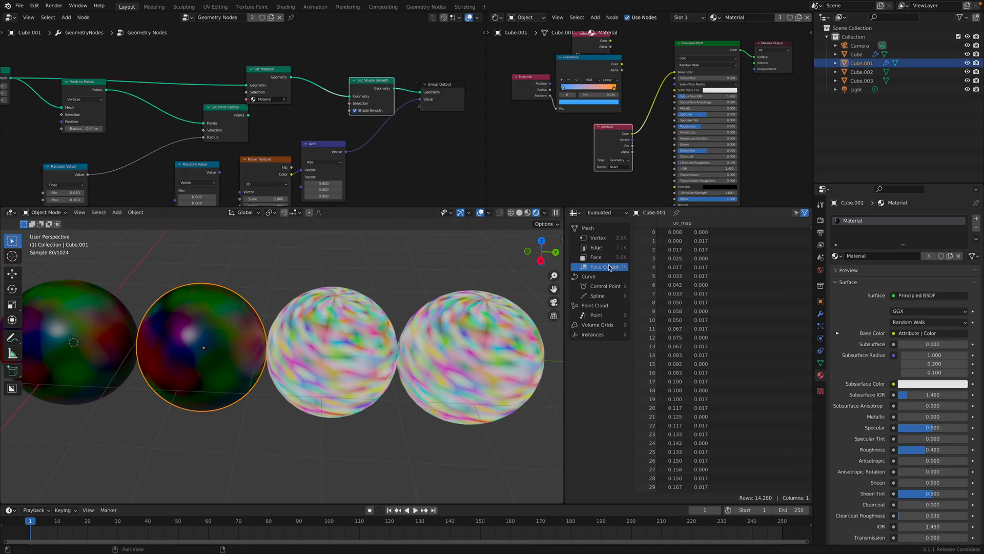
pyautogui.click(519, 212)
# - Save the file and duplicate Cube.001 along the Y axis, placing the copy beyond the painted sphere
pyautogui.scroll(-2, 379, 270)
pyautogui.keyDown('shift'); pyautogui.moveTo(287, 287); pyautogui.dragTo(194, 298, button='middle'); pyautogui.keyUp('shift')
pyautogui.click(279, 287)
pyautogui.hotkey('ctrl', 's')
pyautogui.click(217, 334)
pyautogui.hotkey('shift', 'd')
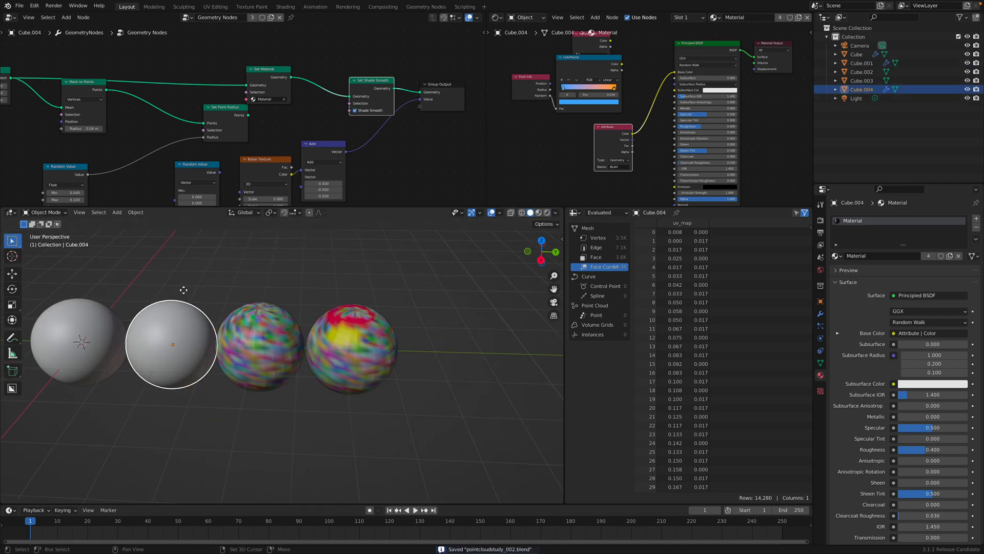
pyautogui.press('y')
pyautogui.click(487, 311)
# - Show the duplicated sphere's GeometryNodes modifier and save the file
pyautogui.keyDown('shift'); pyautogui.moveTo(465, 310); pyautogui.dragTo(404, 309, button='middle'); pyautogui.keyUp('shift')
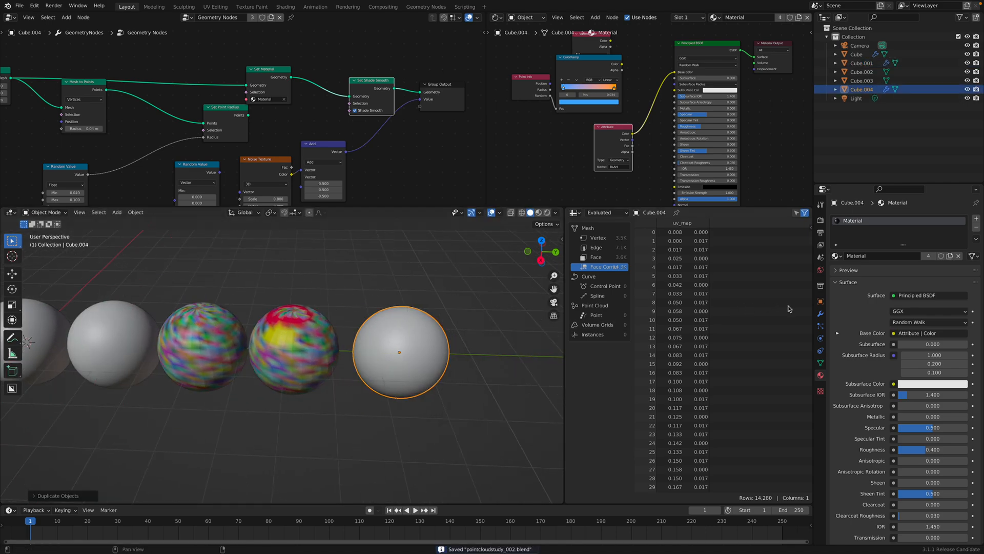
pyautogui.click(820, 313)
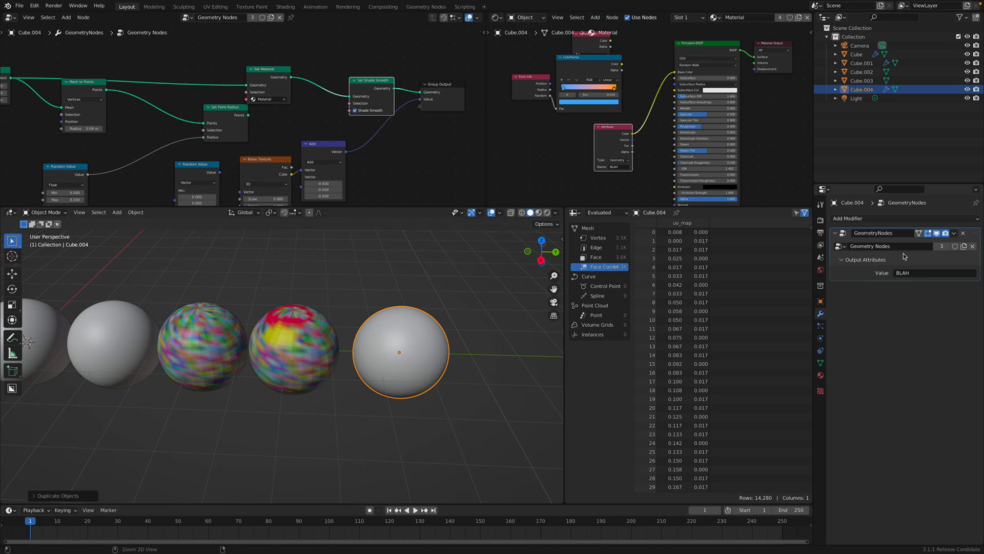
pyautogui.hotkey('ctrl', 's')
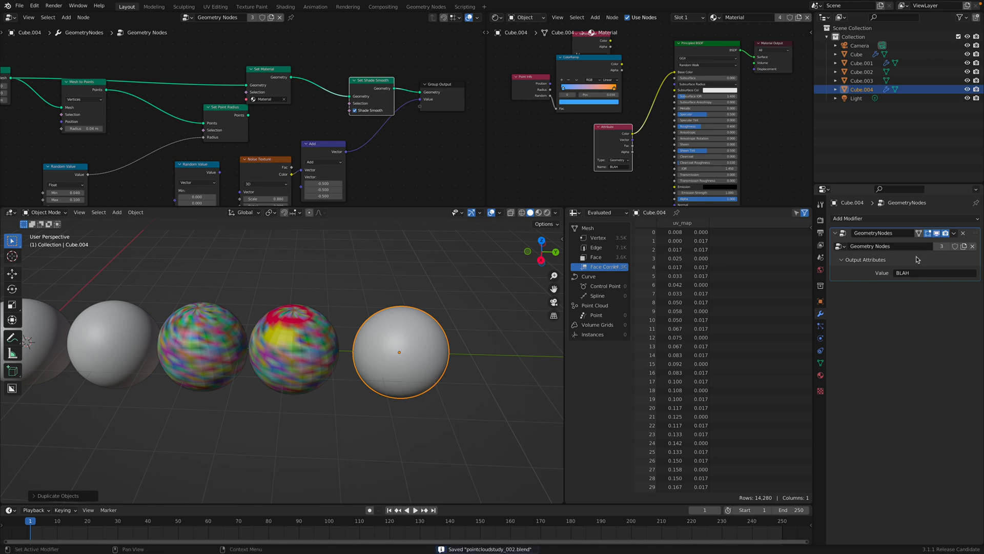
# - Apply the GeometryNodes modifier on Cube.004 and show its vertex attributes in a widened spreadsheet
pyautogui.hotkey('ctrl', 'a')
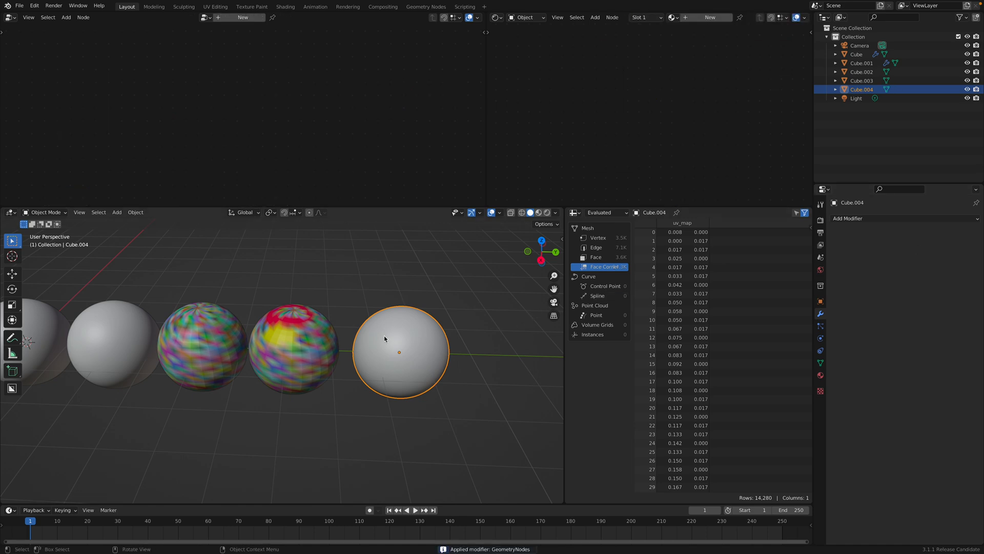
pyautogui.click(608, 239)
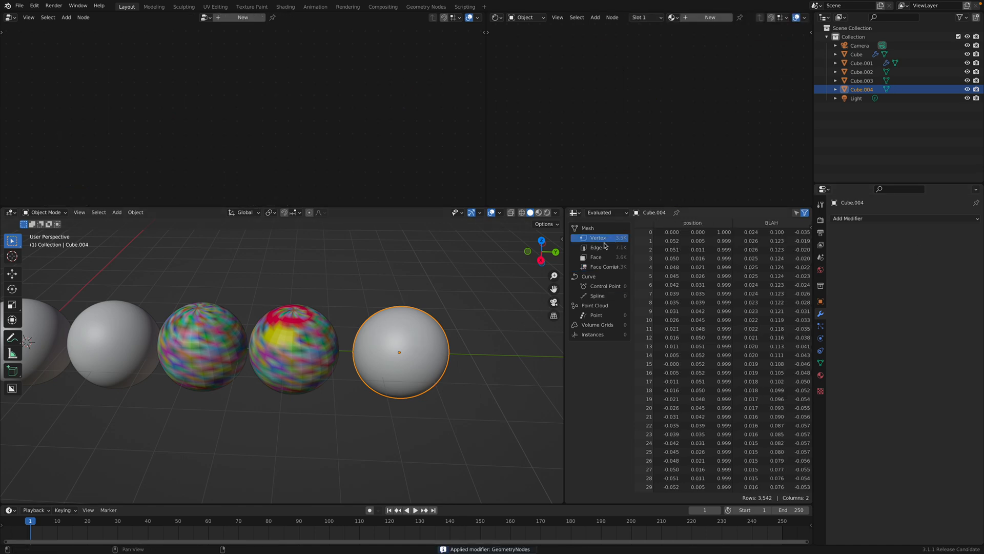
pyautogui.moveTo(565, 249); pyautogui.dragTo(456, 248)
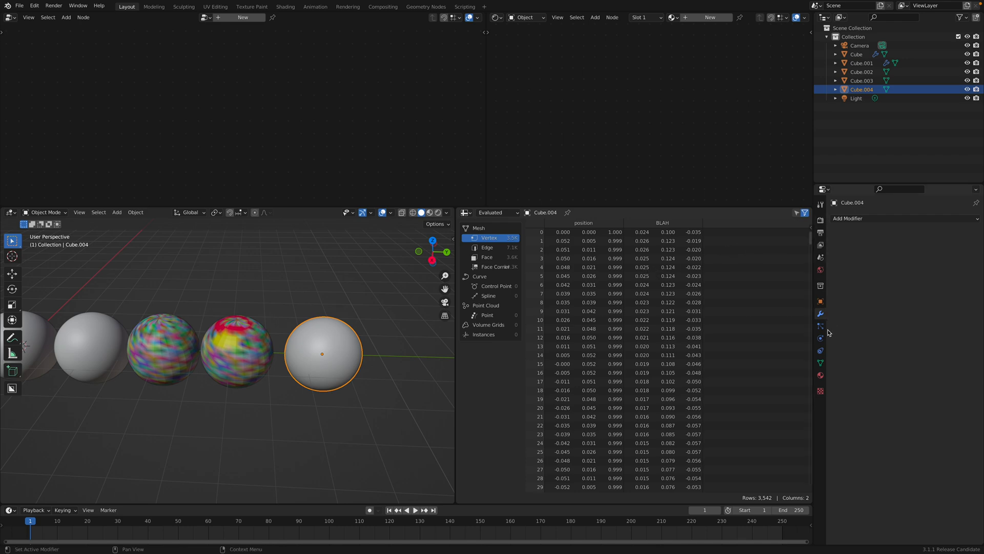
# - Remove the surplus material slot from Cube.004 and assign Material.001 to the remaining slot
pyautogui.click(820, 374)
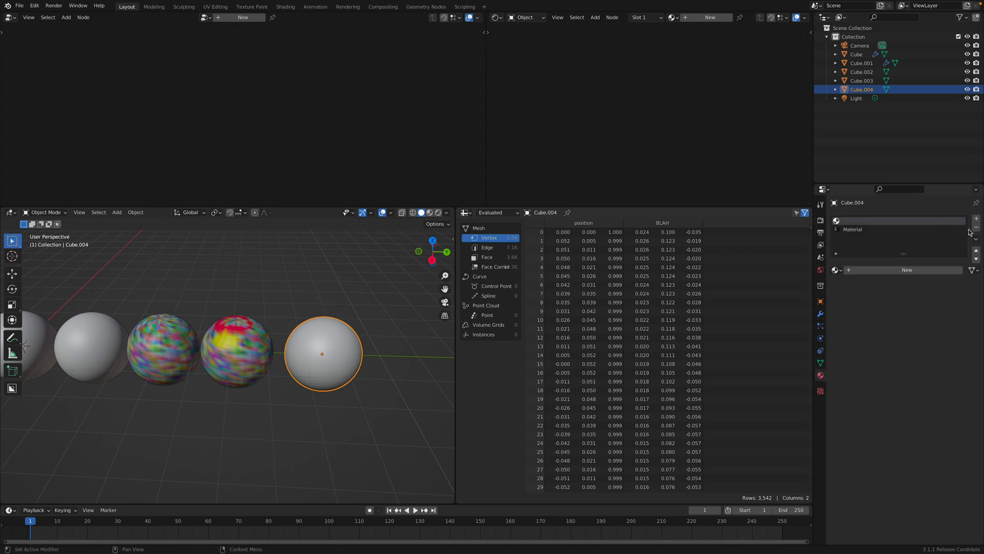
pyautogui.click(977, 231)
pyautogui.click(837, 257)
pyautogui.click(848, 278)
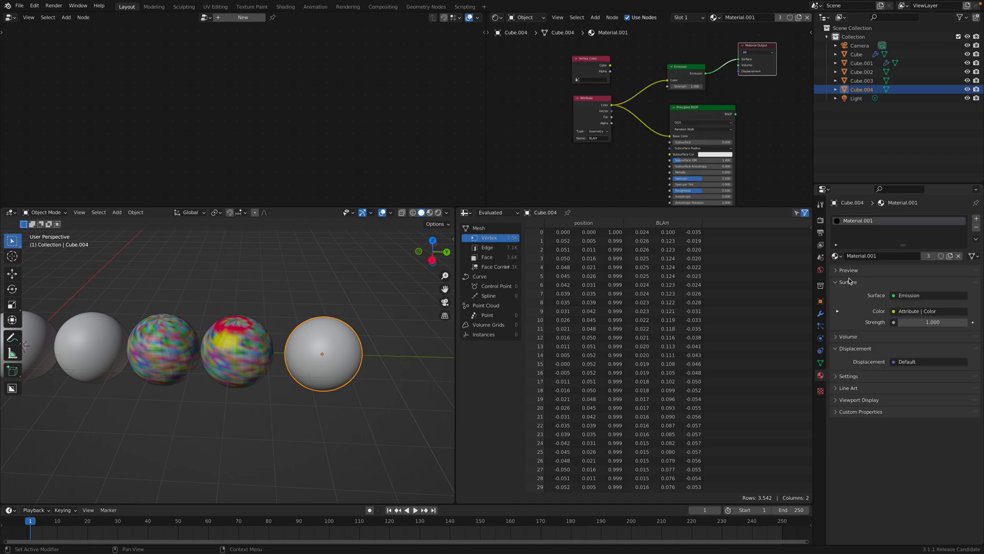
# - Preview Cube.004 in rendered shading and examine the Material.001 node setup
pyautogui.click(438, 213)
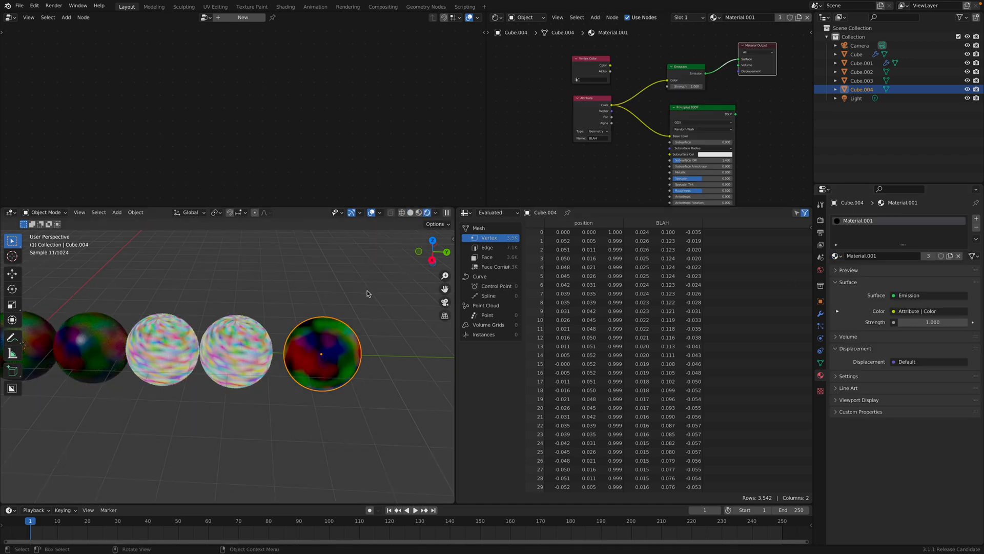
pyautogui.keyDown('shift'); pyautogui.moveTo(369, 299); pyautogui.dragTo(314, 295, button='middle'); pyautogui.keyUp('shift')
pyautogui.scroll(2, 314, 295)
pyautogui.scroll(2, 605, 175)
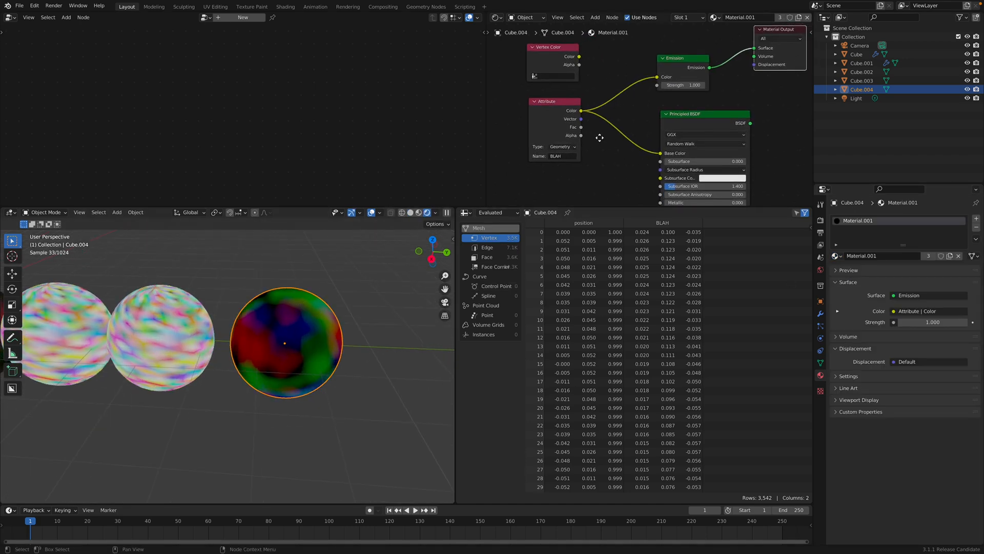
pyautogui.scroll(-2, 624, 117)
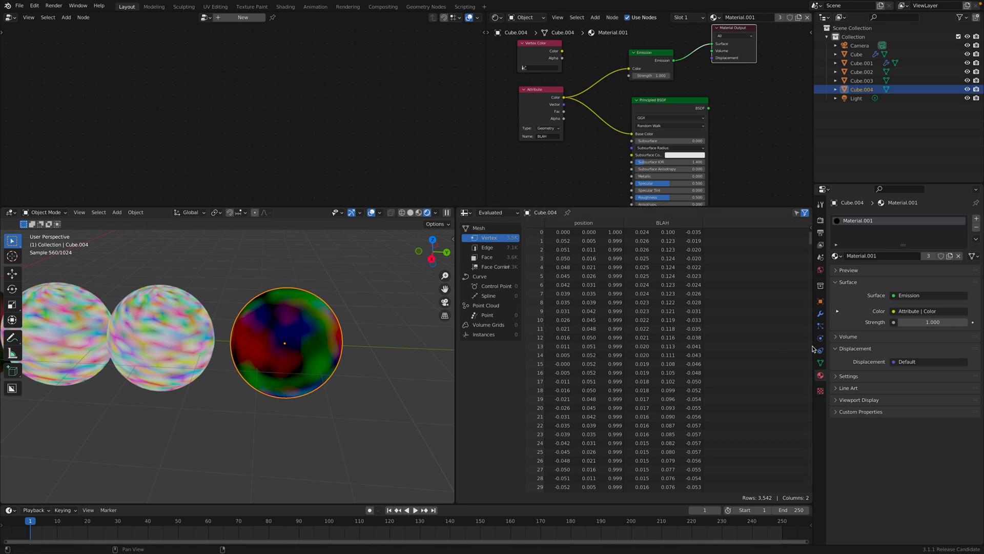
# - Add a vertex color layer to Cube.004 and compare its face corner and vertex attributes
pyautogui.click(821, 364)
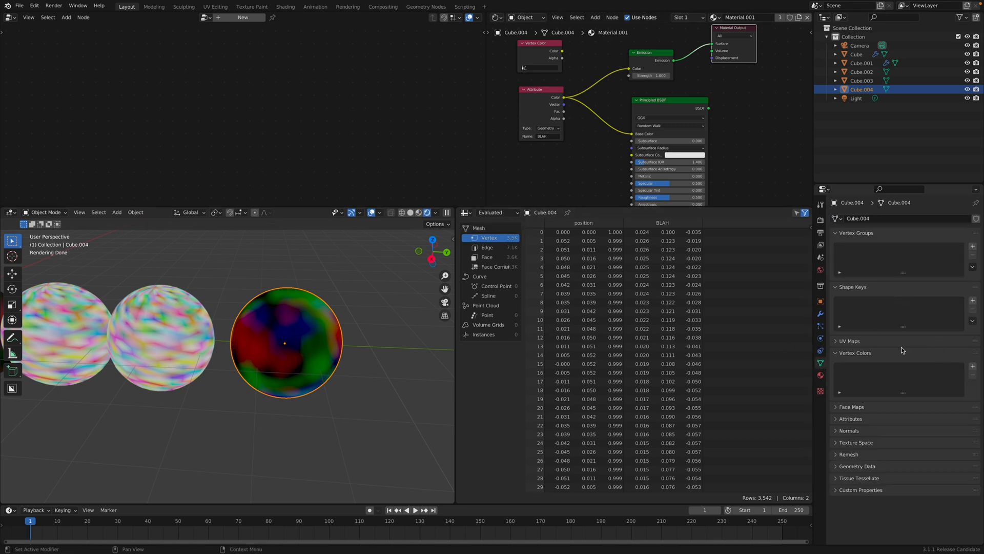
pyautogui.click(973, 367)
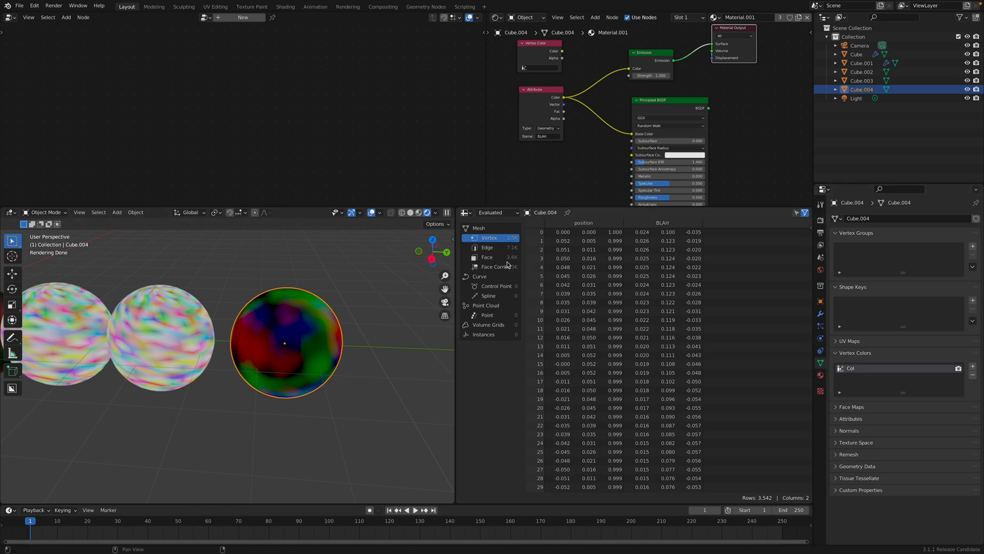
pyautogui.click(512, 266)
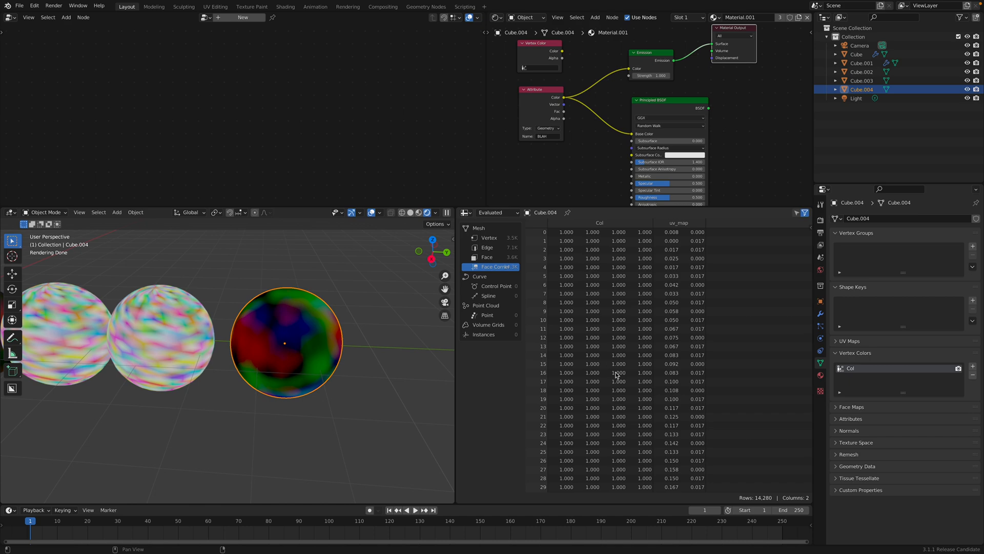
pyautogui.click(510, 238)
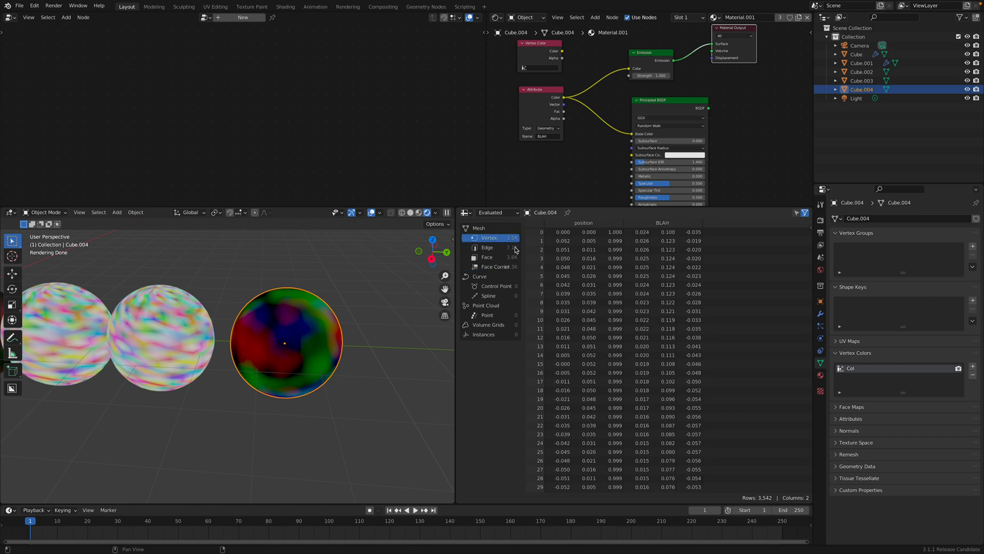
# - Bake Cube.004's emission to vertex colors, check the face corner data, and save the file
pyautogui.click(822, 220)
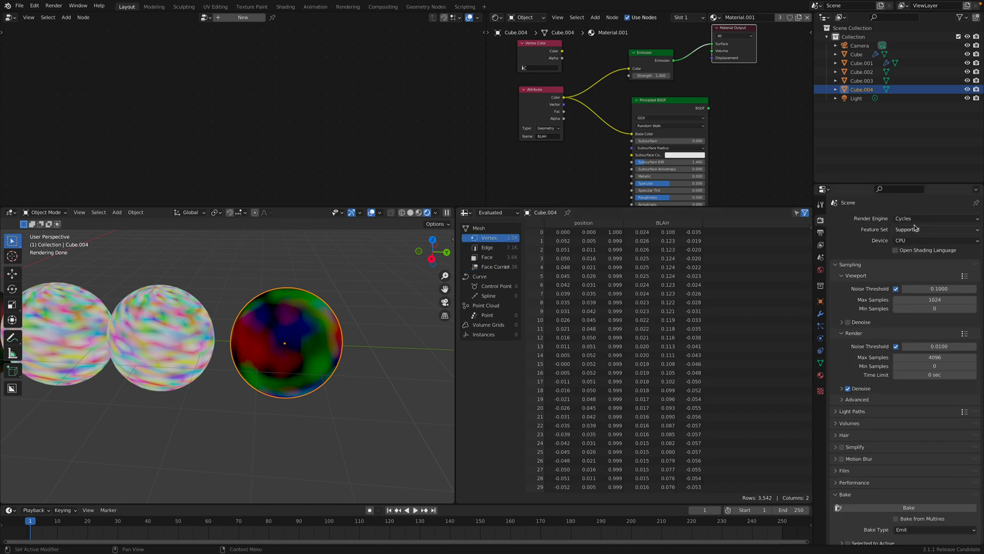
pyautogui.scroll(-2, 921, 495)
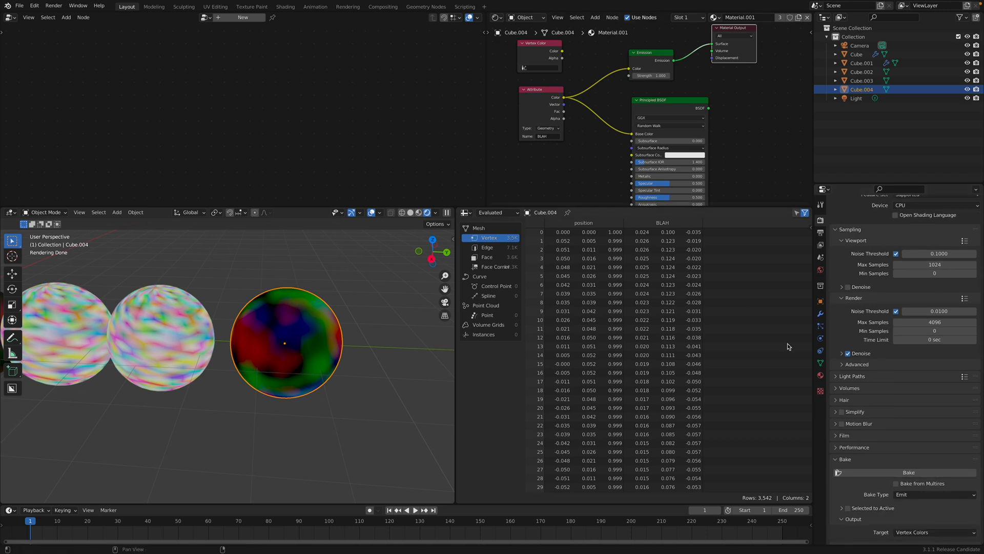
pyautogui.click(893, 472)
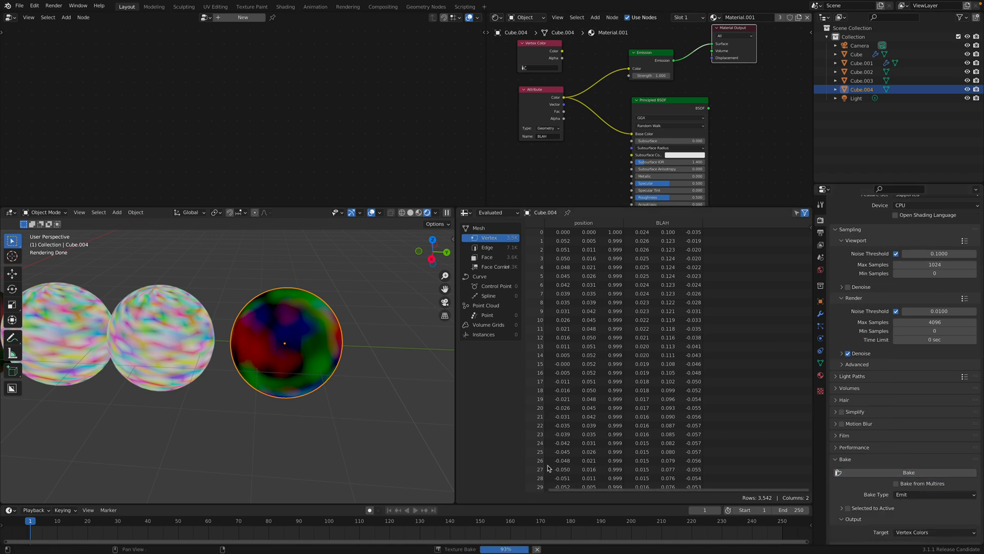
pyautogui.click(495, 267)
pyautogui.moveTo(368, 297); pyautogui.dragTo(300, 307, button='middle')
pyautogui.scroll(1, 369, 297)
pyautogui.hotkey('ctrl', 's')
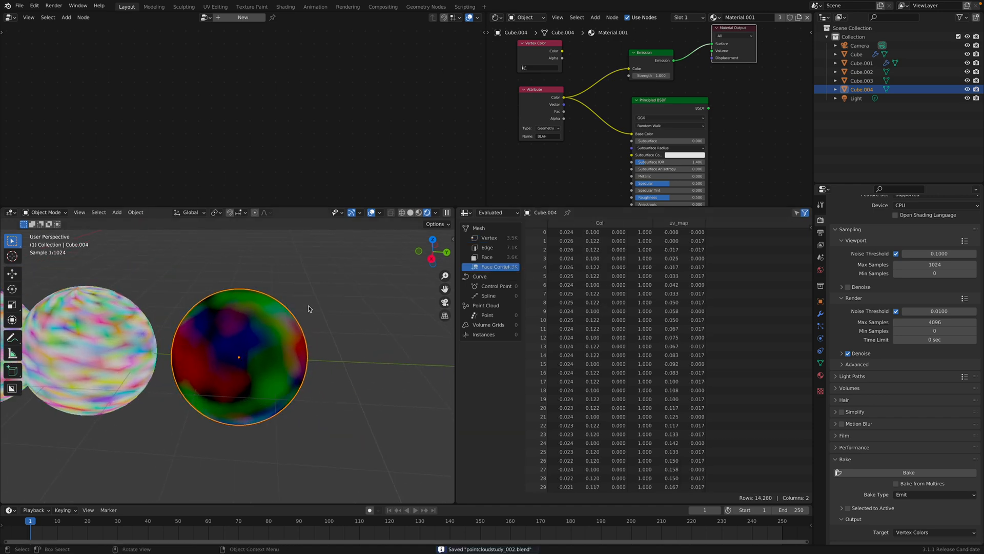
# - Return to solid shading, save the file, and switch Cube.004 to Vertex Paint mode
pyautogui.click(54, 213)
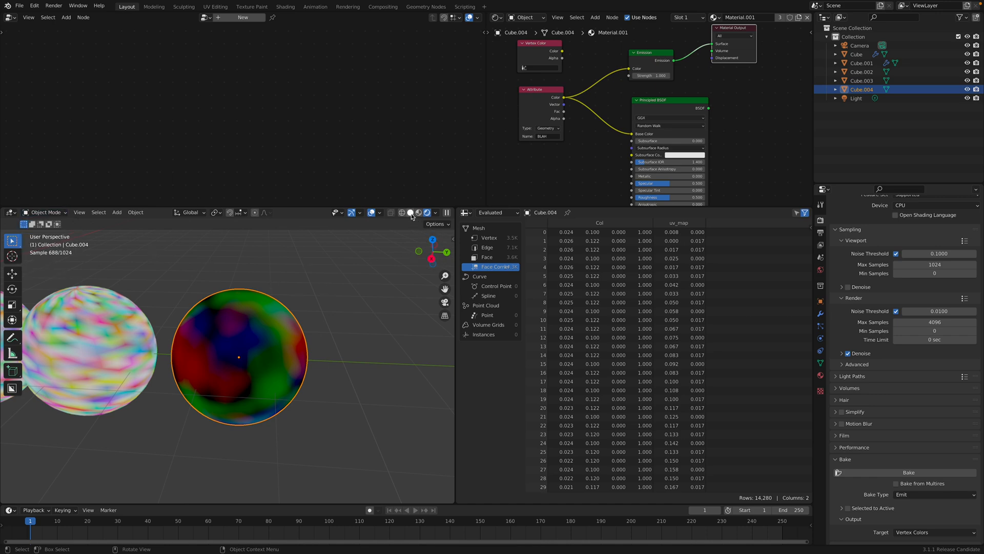
pyautogui.click(410, 213)
pyautogui.hotkey('ctrl', 's')
pyautogui.click(45, 212)
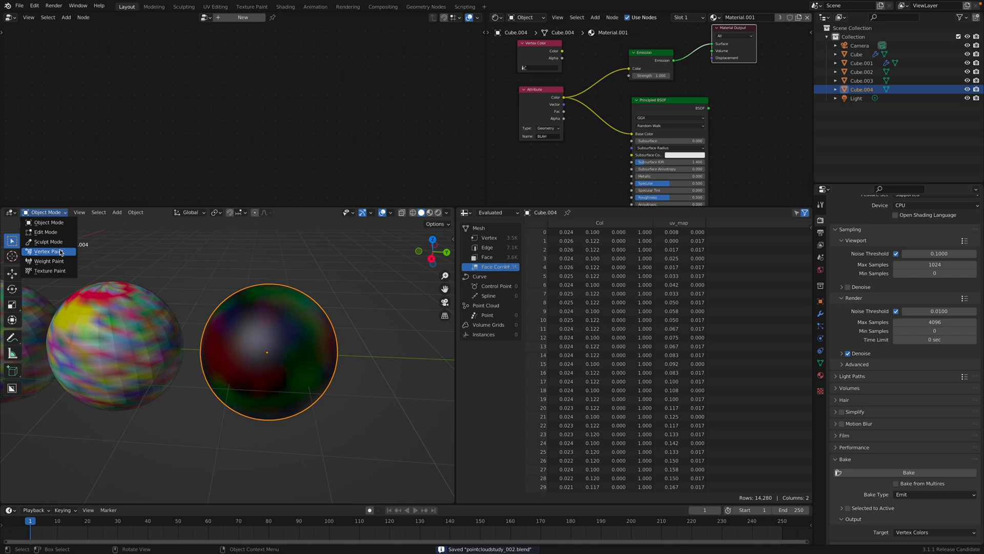
pyautogui.click(60, 251)
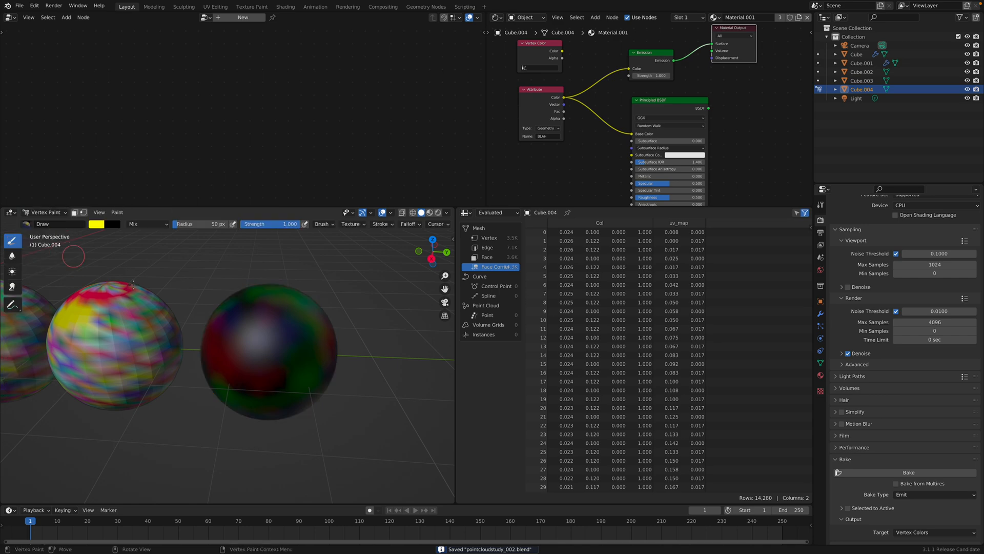
# - Paint a yellow blocky figure with a central eye on the front of Cube.004, and return to Object Mode
pyautogui.scroll(3, 308, 346)
pyautogui.scroll(-1, 308, 346)
pyautogui.moveTo(308, 346); pyautogui.dragTo(290, 342, button='middle')
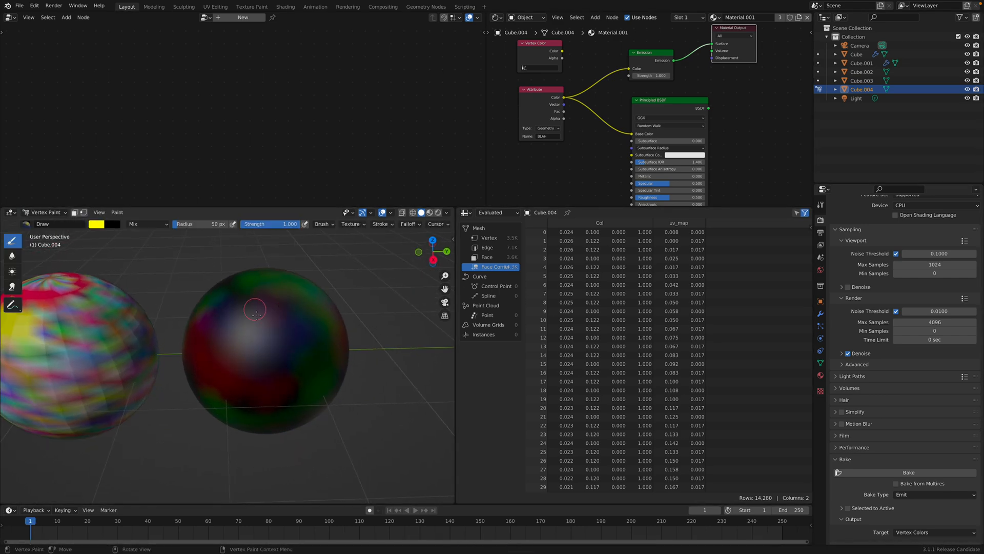
pyautogui.moveTo(242, 304); pyautogui.dragTo(248, 367)
pyautogui.moveTo(239, 307)
pyautogui.mouseDown()
pyautogui.moveTo(312, 303)
pyautogui.moveTo(319, 372)
pyautogui.moveTo(263, 377)
pyautogui.mouseUp()
pyautogui.moveTo(264, 376); pyautogui.dragTo(246, 333, button='middle')
pyautogui.moveTo(301, 340)
pyautogui.mouseDown()
pyautogui.moveTo(303, 349)
pyautogui.moveTo(298, 336)
pyautogui.mouseUp()
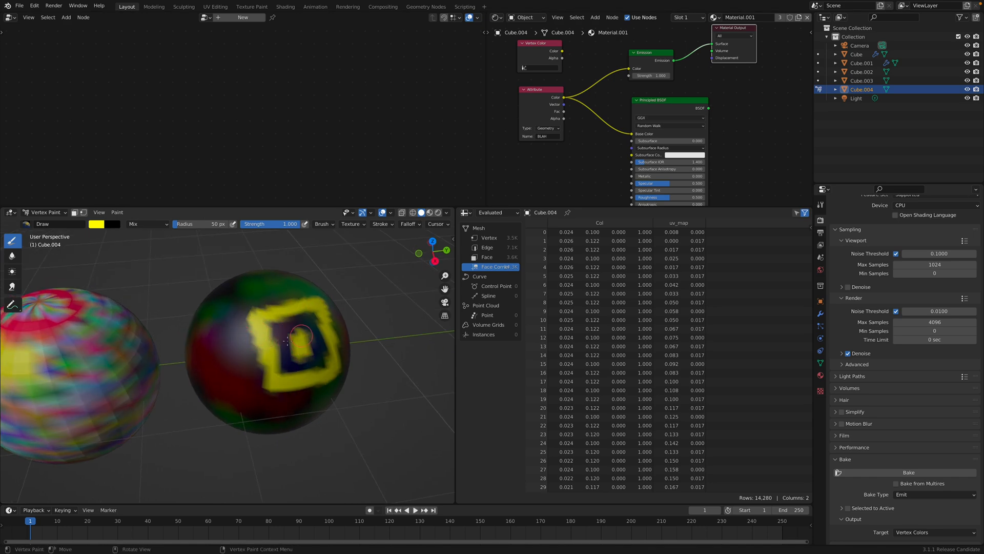
pyautogui.moveTo(285, 340); pyautogui.dragTo(296, 343, button='middle')
pyautogui.moveTo(280, 353)
pyautogui.mouseDown()
pyautogui.moveTo(261, 393)
pyautogui.moveTo(303, 401)
pyautogui.mouseUp()
pyautogui.moveTo(305, 402); pyautogui.dragTo(277, 371, button='middle')
pyautogui.moveTo(279, 362); pyautogui.dragTo(301, 385)
pyautogui.moveTo(323, 329); pyautogui.dragTo(332, 352)
pyautogui.moveTo(320, 306); pyautogui.dragTo(344, 323)
pyautogui.scroll(-1, 311, 314)
pyautogui.click(51, 216)
pyautogui.click(54, 223)
# - Delete the two noise-colored spheres Cube.002 and Cube.003
pyautogui.moveTo(185, 261); pyautogui.dragTo(328, 305, button='middle')
pyautogui.scroll(-2, 250, 304)
pyautogui.moveTo(328, 305); pyautogui.dragTo(277, 293, button='middle')
pyautogui.scroll(-2, 274, 301)
pyautogui.click(235, 346)
pyautogui.keyDown('shift'); pyautogui.moveTo(234, 346); pyautogui.dragTo(321, 318, button='middle'); pyautogui.keyUp('shift')
pyautogui.click(247, 330)
pyautogui.press('Delete')
pyautogui.click(308, 333)
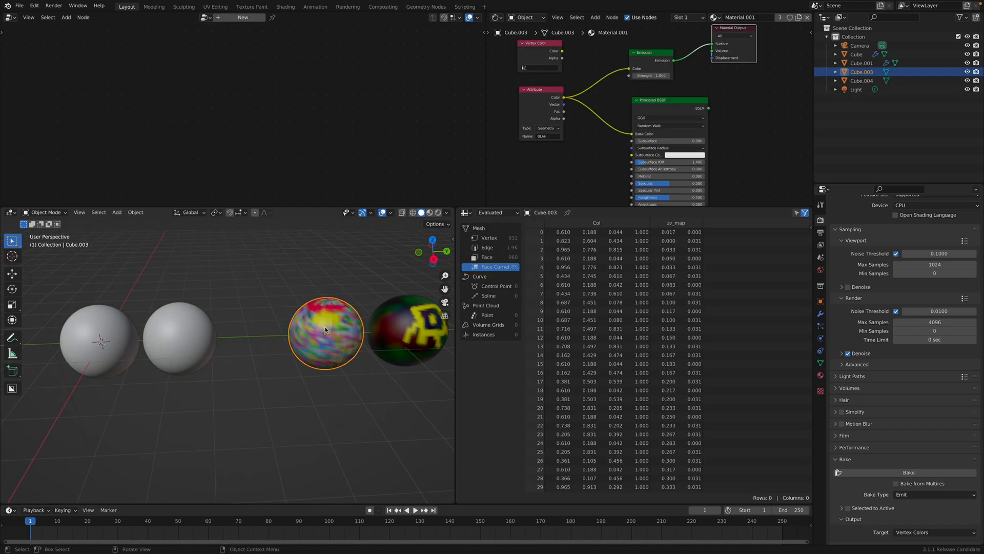
pyautogui.press('Delete')
# - Move Cube.004 along the Y axis to sit beside Cube.001
pyautogui.click(387, 330)
pyautogui.press('g')
pyautogui.press('y')
pyautogui.click(242, 330)
# - Delete the original sphere Cube at the world origin
pyautogui.keyDown('shift'); pyautogui.moveTo(118, 310); pyautogui.dragTo(165, 322, button='middle'); pyautogui.keyUp('shift')
pyautogui.click(165, 324)
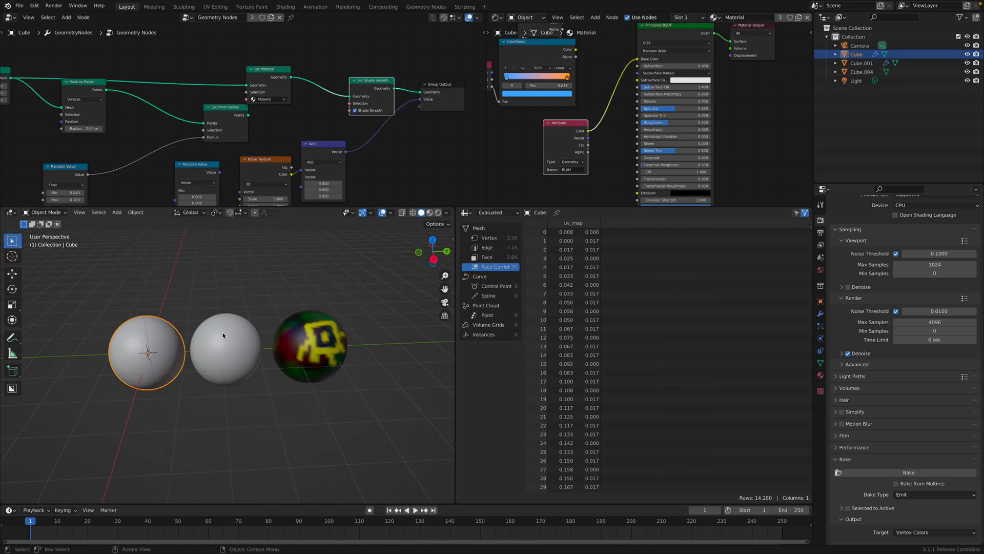
pyautogui.click(225, 333)
pyautogui.click(136, 347)
pyautogui.press('Delete')
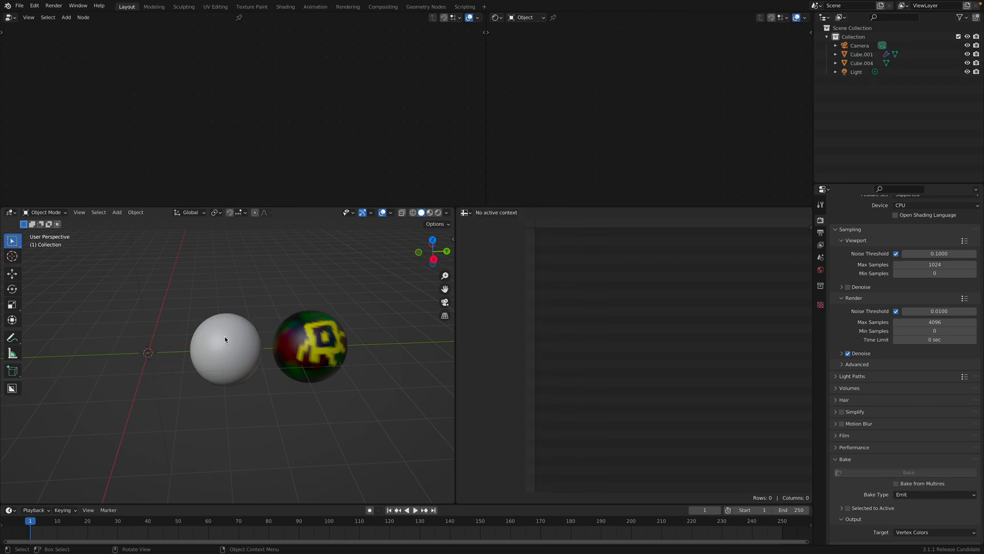
# - Clear the location of Cube.001 and Cube.004 together
pyautogui.click(225, 336)
pyautogui.keyDown('shift'); pyautogui.click(312, 343); pyautogui.keyUp('shift')
pyautogui.hotkey('alt', 'g')
pyautogui.keyDown('shift'); pyautogui.moveTo(203, 278); pyautogui.dragTo(245, 259, button='middle'); pyautogui.keyUp('shift')
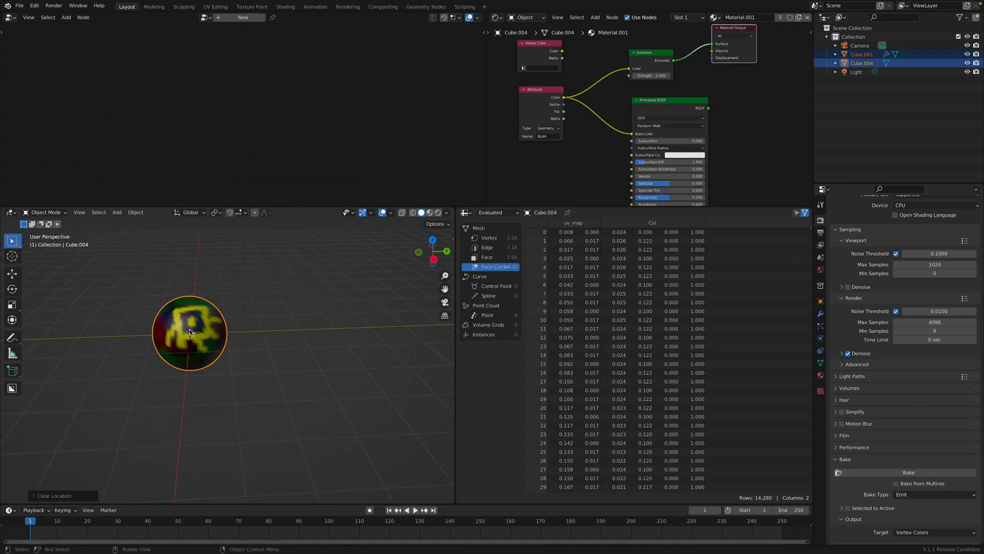
# - Separate Cube.001 and Cube.004 along the Y axis, placing one on each side of the world origin
pyautogui.click(211, 324)
pyautogui.press('g')
pyautogui.press('y')
pyautogui.click(315, 333)
pyautogui.click(186, 319)
pyautogui.press('g')
pyautogui.press('y')
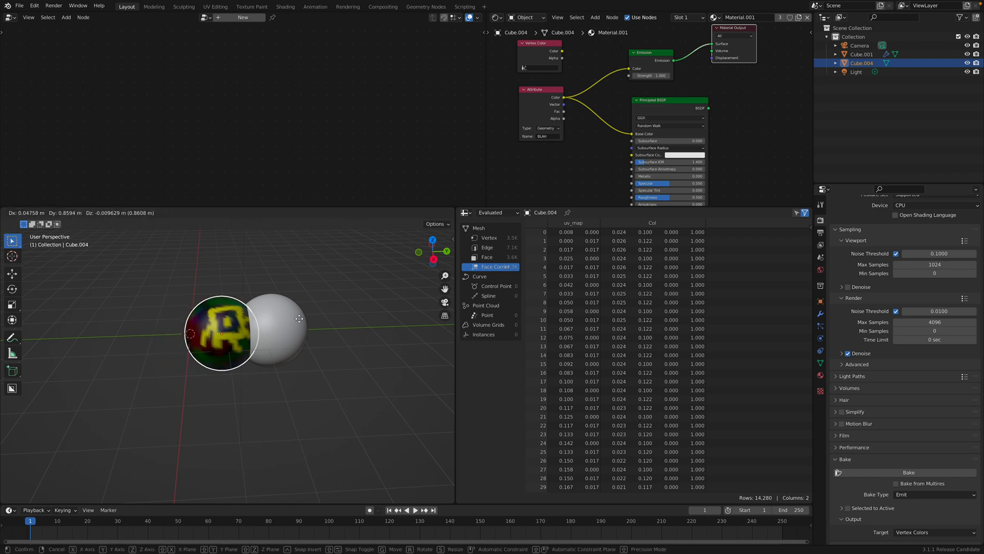
pyautogui.click(301, 308)
pyautogui.click(301, 322)
pyautogui.press('g')
pyautogui.press('y')
pyautogui.click(188, 326)
# - Compare Cube.001 and Cube.004 side by side in rendered shading
pyautogui.moveTo(197, 325)
pyautogui.mouseDown(button='middle')
pyautogui.moveTo(255, 322)
pyautogui.moveTo(200, 315)
pyautogui.mouseUp(button='middle')
pyautogui.scroll(3, 368, 252)
pyautogui.click(437, 213)
pyautogui.moveTo(305, 272)
pyautogui.keyDown('shift'); pyautogui.mouseDown(button='middle')
pyautogui.moveTo(345, 293)
pyautogui.moveTo(337, 288)
pyautogui.mouseUp(button='middle'); pyautogui.keyUp('shift')
pyautogui.click(293, 335)
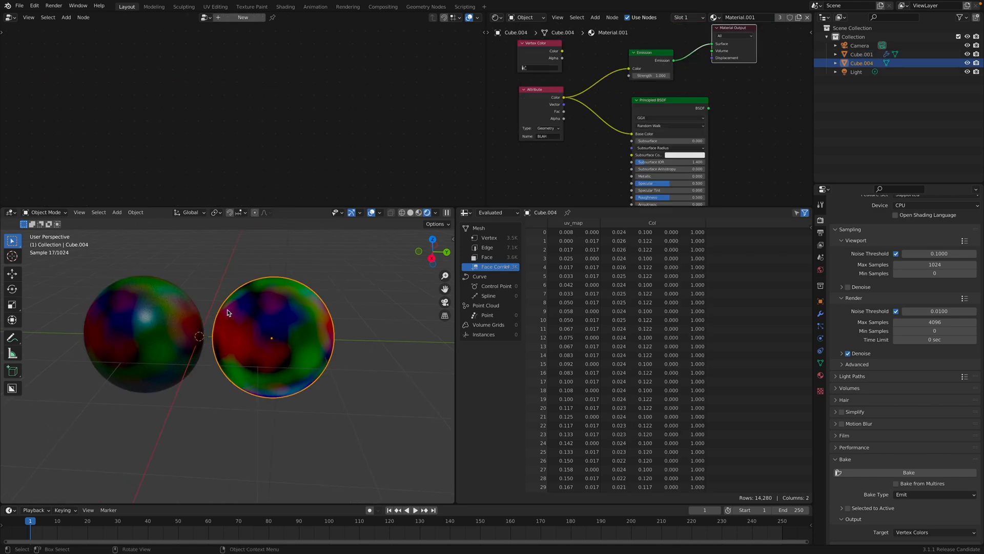
pyautogui.click(174, 319)
pyautogui.click(277, 339)
# - Set Material.001's Vertex Color node to Col and connect its Color output to the Emission node's Color
pyautogui.moveTo(588, 137); pyautogui.dragTo(589, 144, button='middle')
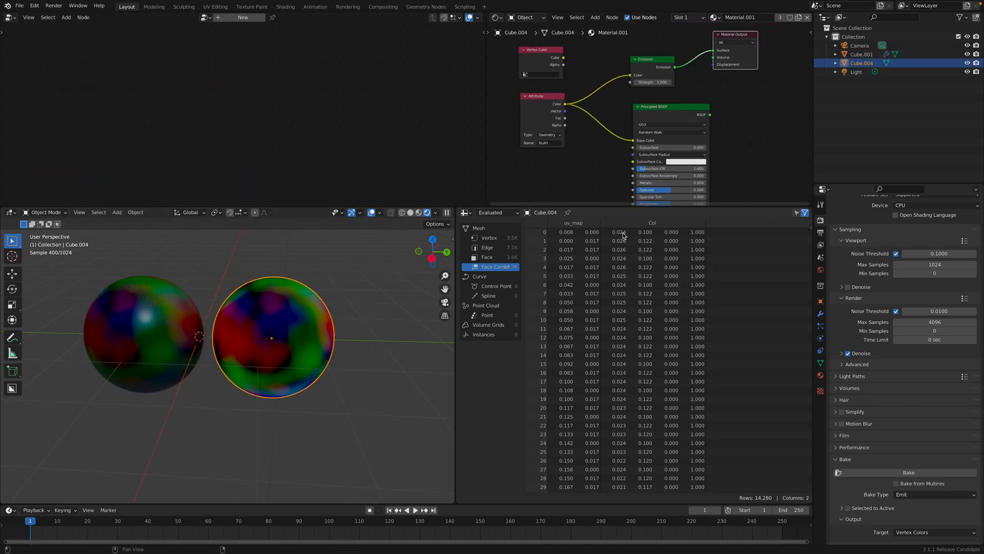
pyautogui.click(542, 74)
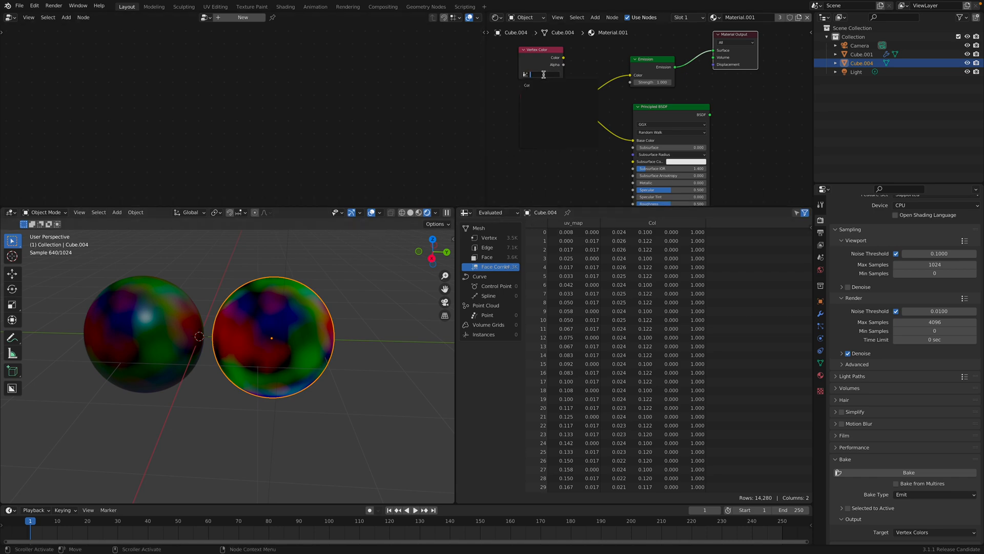
pyautogui.click(544, 82)
pyautogui.scroll(2, 568, 90)
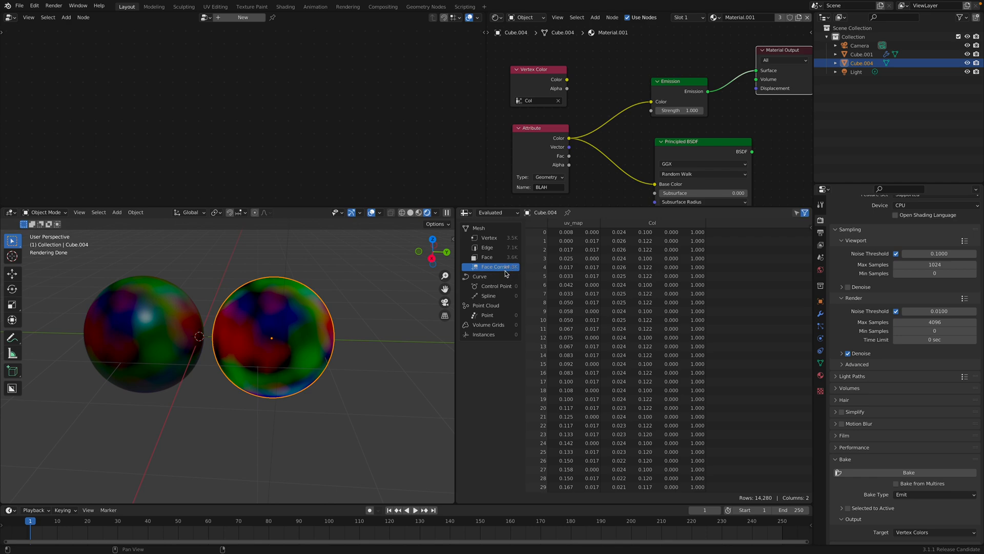
pyautogui.moveTo(565, 77); pyautogui.dragTo(650, 102)
# - Check the painted sphere in rendered shading, return to solid shading, and save the file with Cube.004 selected
pyautogui.moveTo(256, 351); pyautogui.dragTo(254, 350, button='middle')
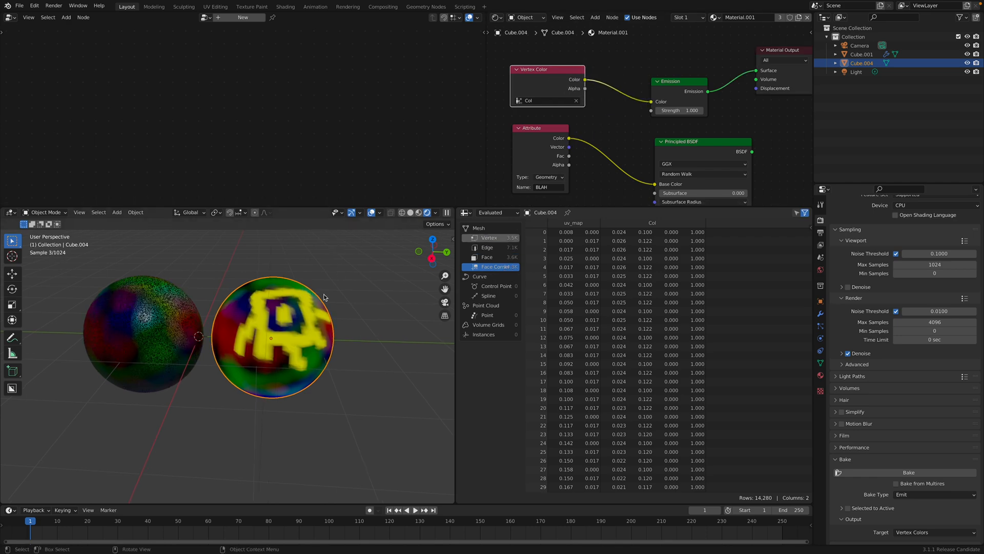
pyautogui.hotkey('alt', 'a')
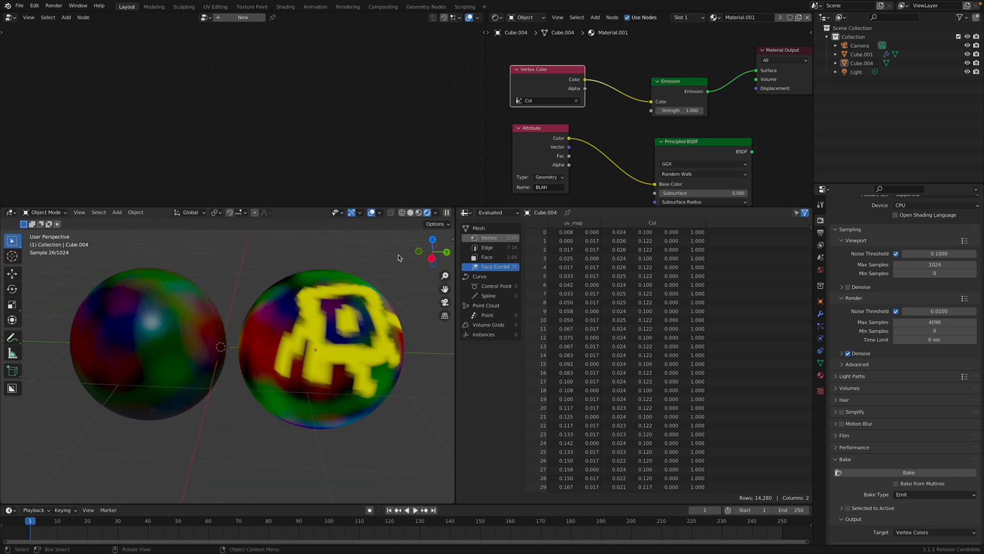
pyautogui.click(411, 213)
pyautogui.moveTo(376, 319); pyautogui.dragTo(374, 303, button='middle')
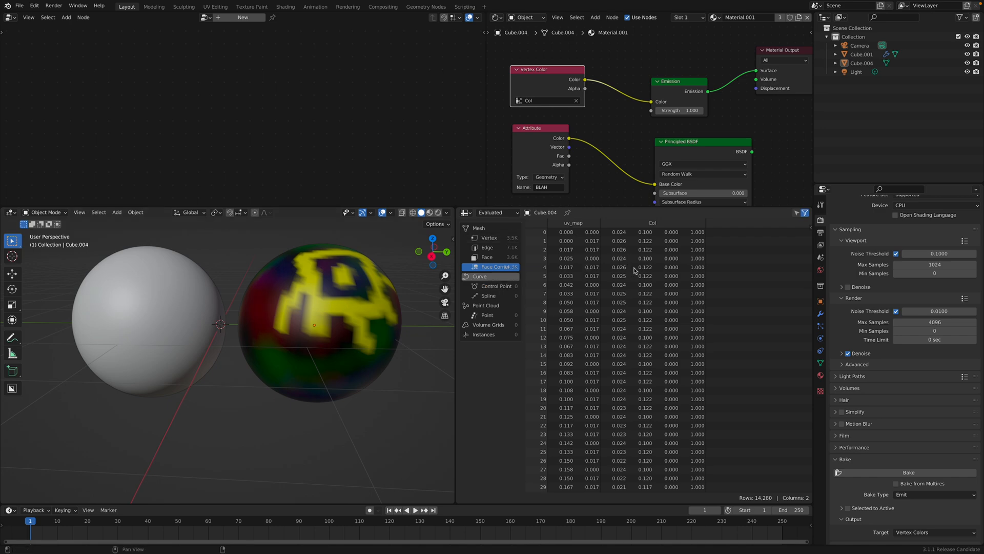
pyautogui.scroll(-2, 327, 296)
pyautogui.click(327, 296)
pyautogui.hotkey('ctrl', 's')
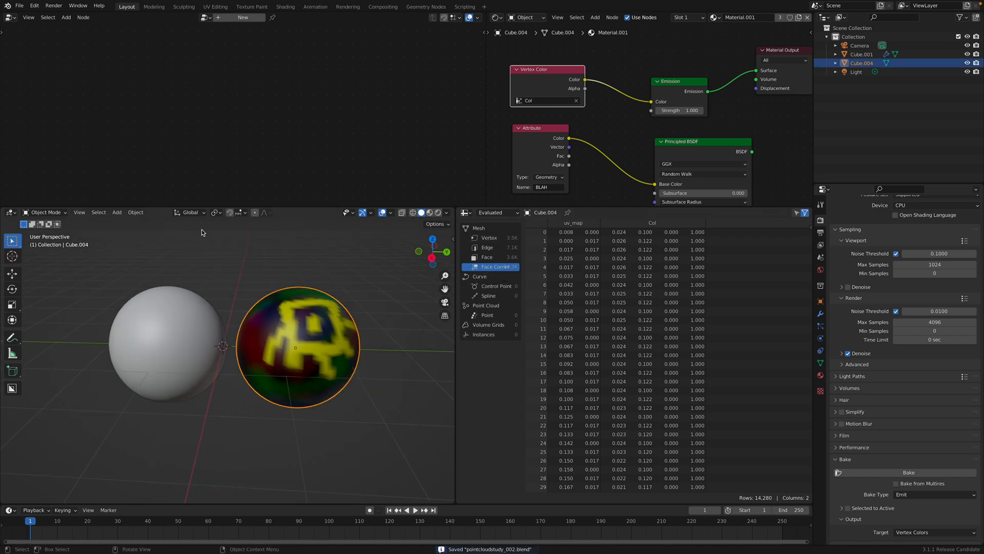
# - Export the scene in Stanford PLY format to the Desktop as testvert.ply
pyautogui.click(20, 6)
pyautogui.moveTo(46, 133)
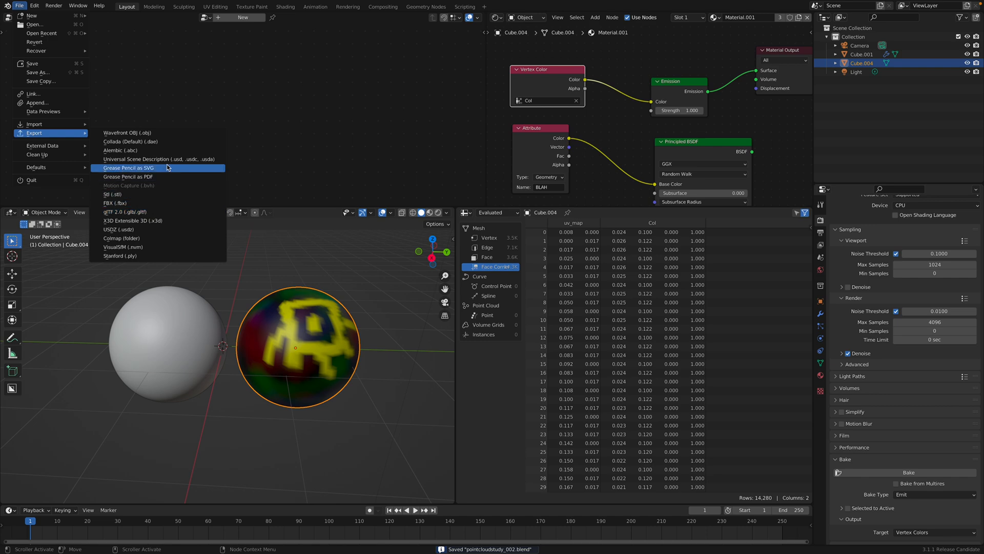
pyautogui.click(133, 256)
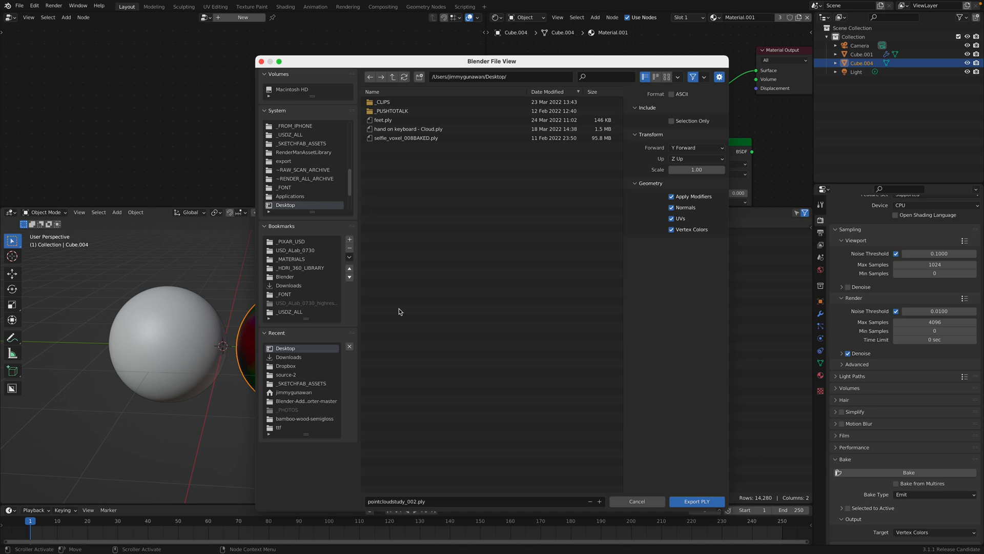
pyautogui.click(399, 500)
pyautogui.write('te')
pyautogui.click(686, 502)
# - Create a new General file and delete all of its default objects
pyautogui.click(21, 7)
pyautogui.moveTo(46, 15)
pyautogui.press('a')
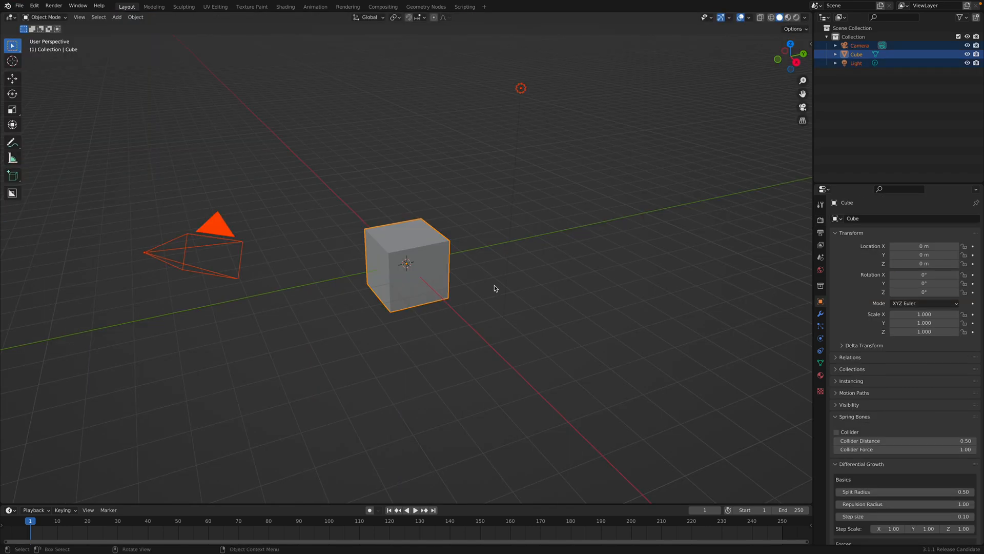
pyautogui.press('x')
pyautogui.click(494, 285)
# - Import testvert.ply from the Desktop into the empty scene as Stanford PLY
pyautogui.click(18, 7)
pyautogui.moveTo(51, 125)
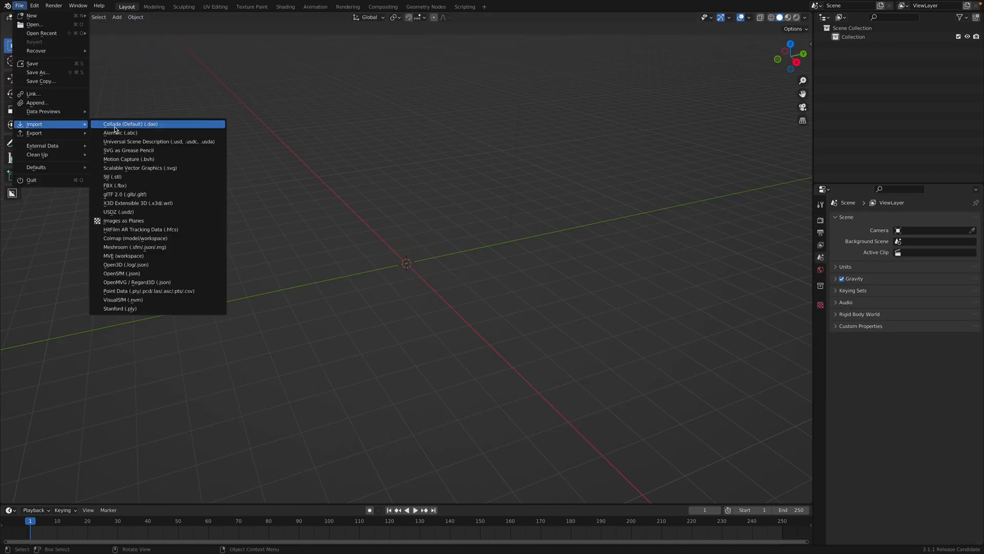
pyautogui.click(162, 308)
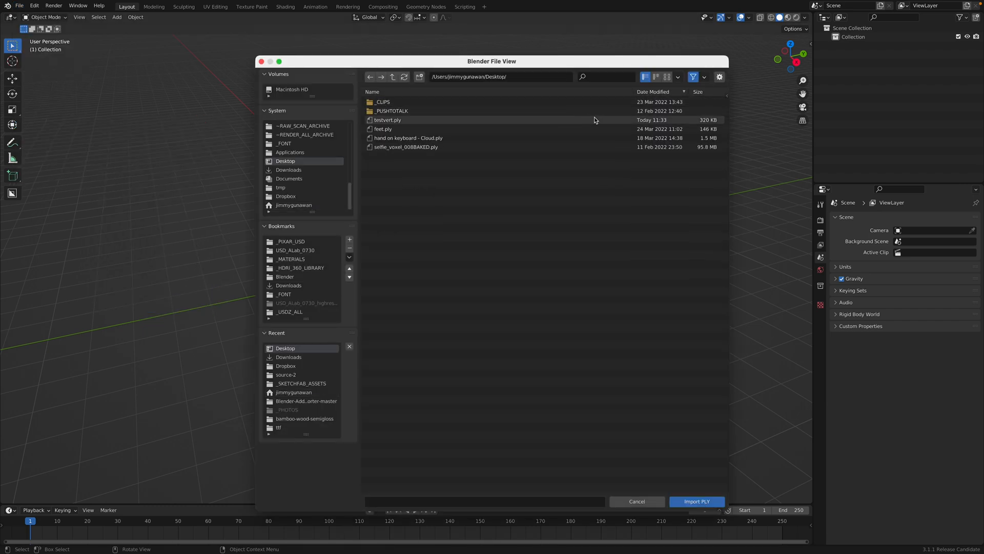
pyautogui.doubleClick(428, 121)
pyautogui.moveTo(447, 242); pyautogui.dragTo(434, 170, button='middle')
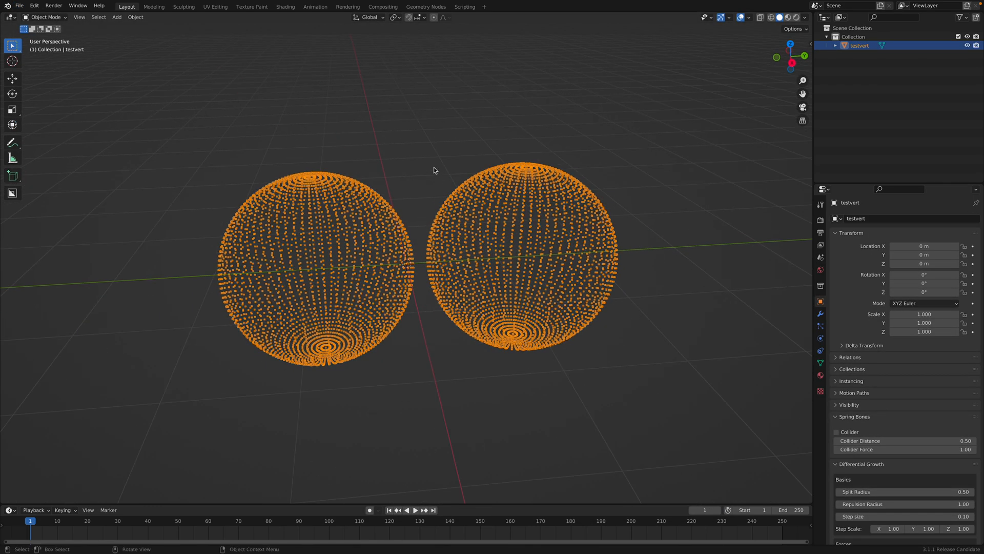
# - Inspect the imported testvert mesh and check its object data for vertex colors
pyautogui.click(57, 18)
pyautogui.click(60, 26)
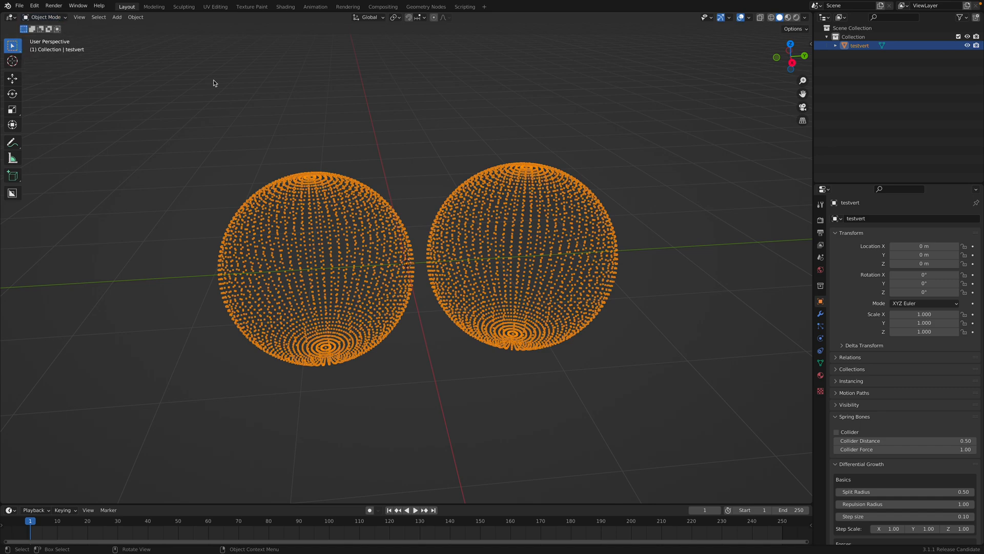
pyautogui.click(594, 182)
pyautogui.moveTo(593, 181); pyautogui.dragTo(586, 193, button='middle')
pyautogui.click(585, 192)
pyautogui.click(822, 364)
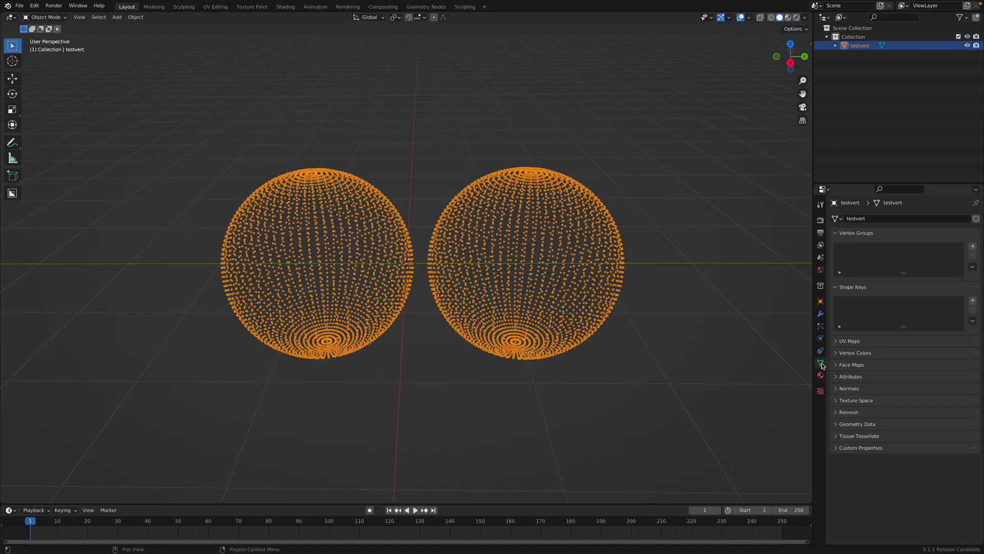
pyautogui.click(852, 354)
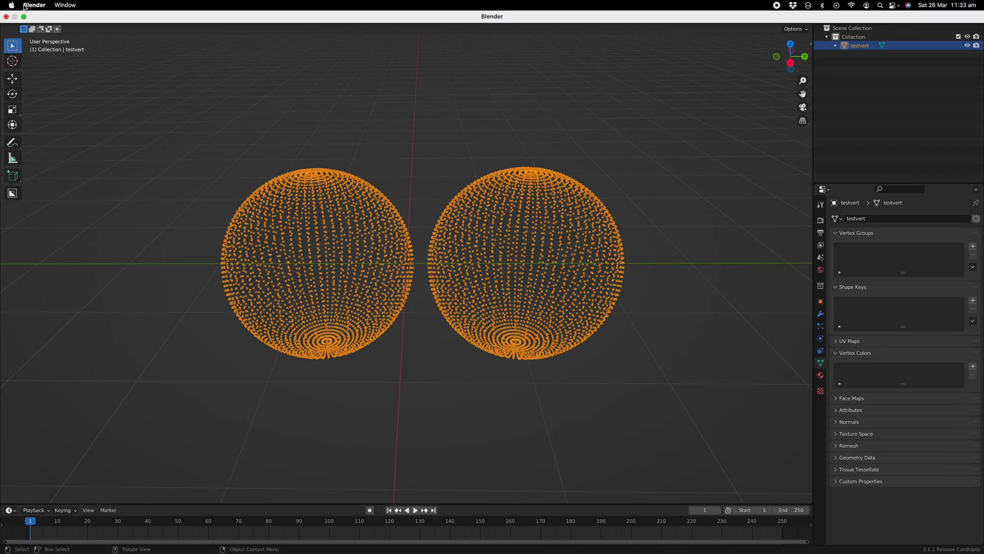
# - Reopen pointcloudstudy_002.blend without saving the import test and copy the painted sphere, Cube.004
pyautogui.click(19, 5)
pyautogui.moveTo(75, 33)
pyautogui.click(117, 33)
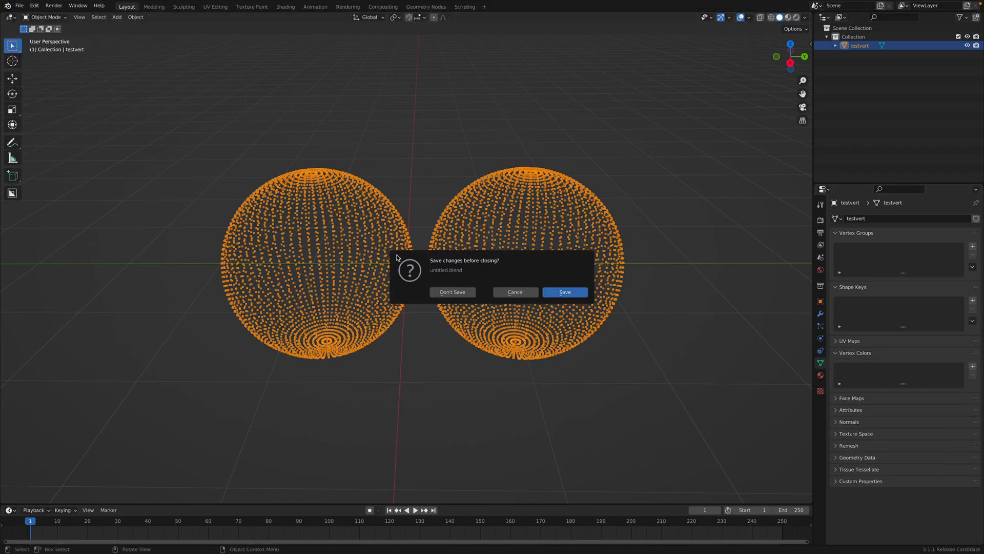
pyautogui.click(460, 297)
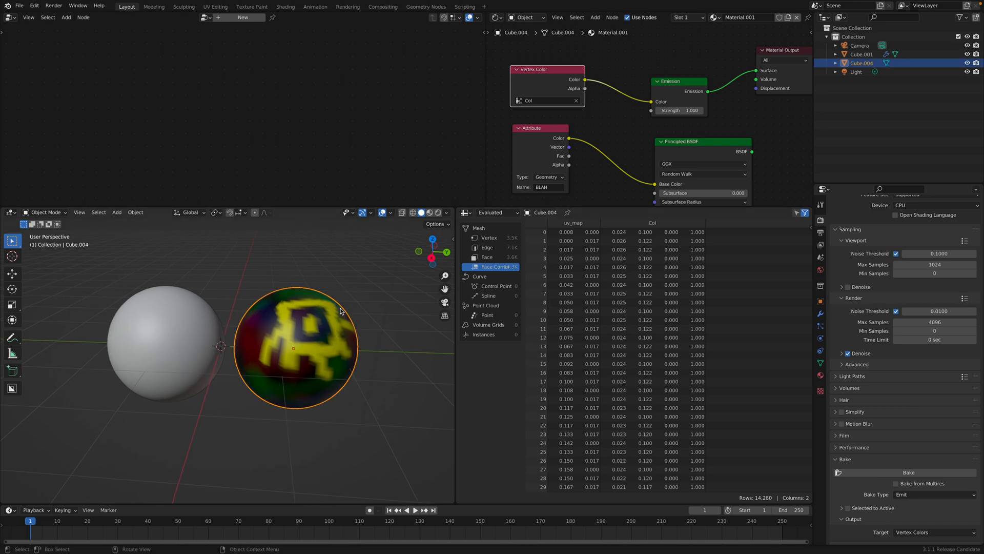
pyautogui.hotkey('ctrl', 'c')
# - Create another new General file without saving the current one and clear out its default camera, cube and light
pyautogui.click(19, 5)
pyautogui.moveTo(77, 16)
pyautogui.click(108, 15)
pyautogui.click(459, 291)
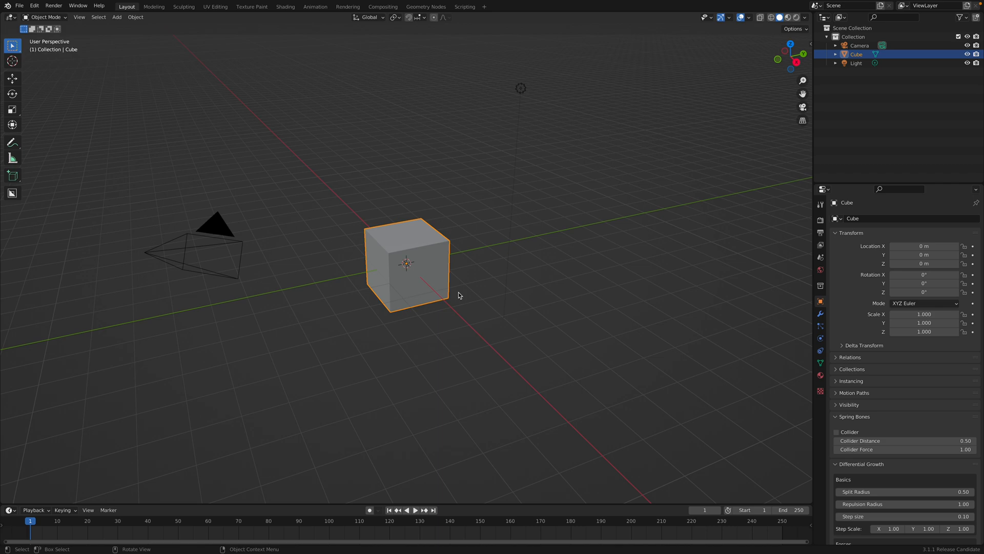
pyautogui.press('a')
pyautogui.press('Delete')
# - Paste the copied Cube.004 sphere into the empty scene and reset its location to the world origin
pyautogui.hotkey('ctrl', 'v')
pyautogui.scroll(3, 464, 272)
pyautogui.click(469, 256)
pyautogui.hotkey('alt', 'g')
pyautogui.moveTo(469, 256); pyautogui.dragTo(405, 256, button='middle')
# - Export the pasted sphere in Stanford PLY format to the Desktop as untitled.ply
pyautogui.click(19, 5)
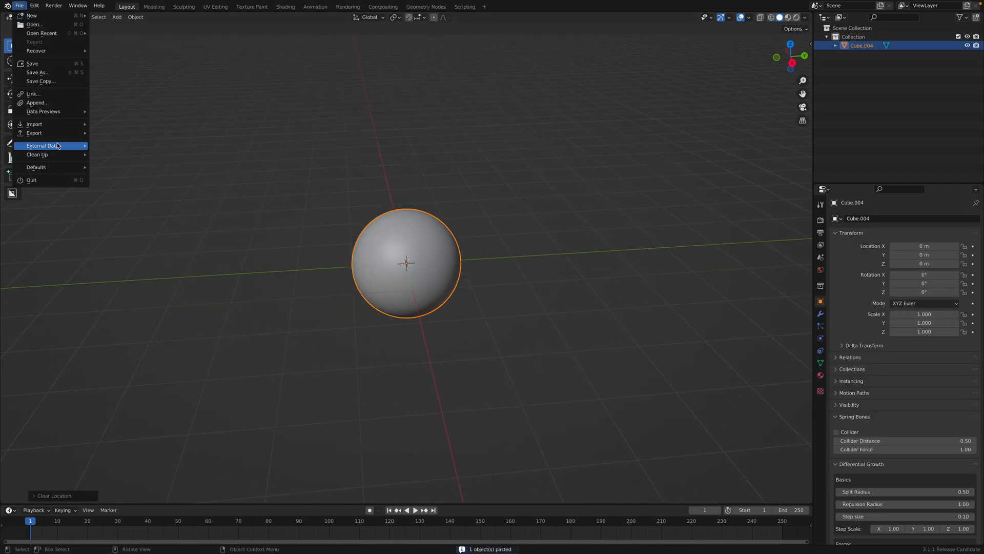
pyautogui.moveTo(60, 135)
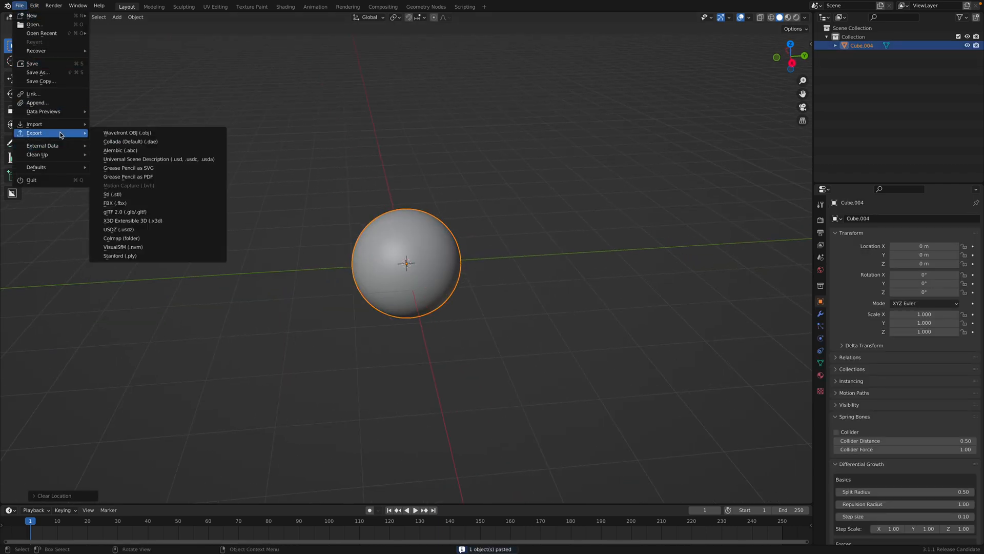
pyautogui.click(186, 254)
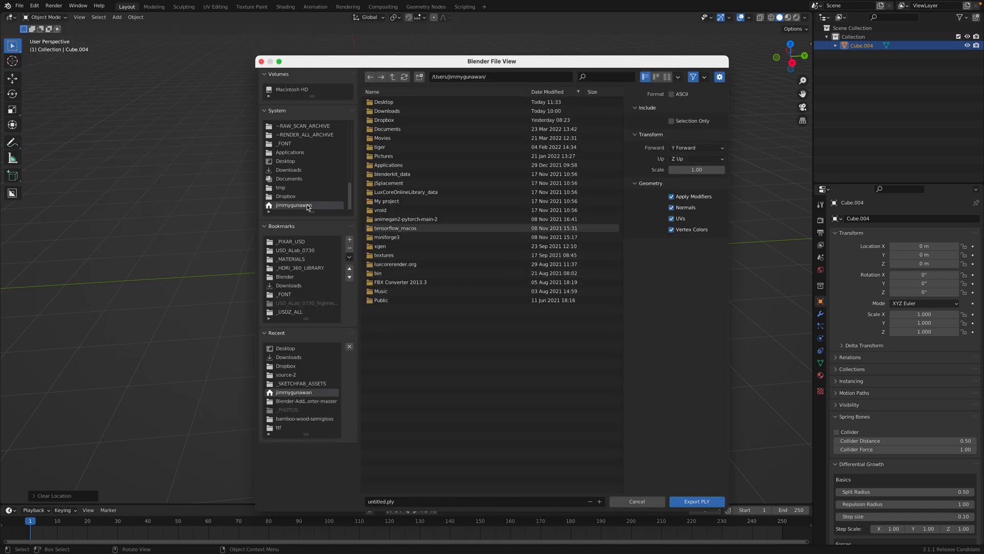
pyautogui.click(299, 162)
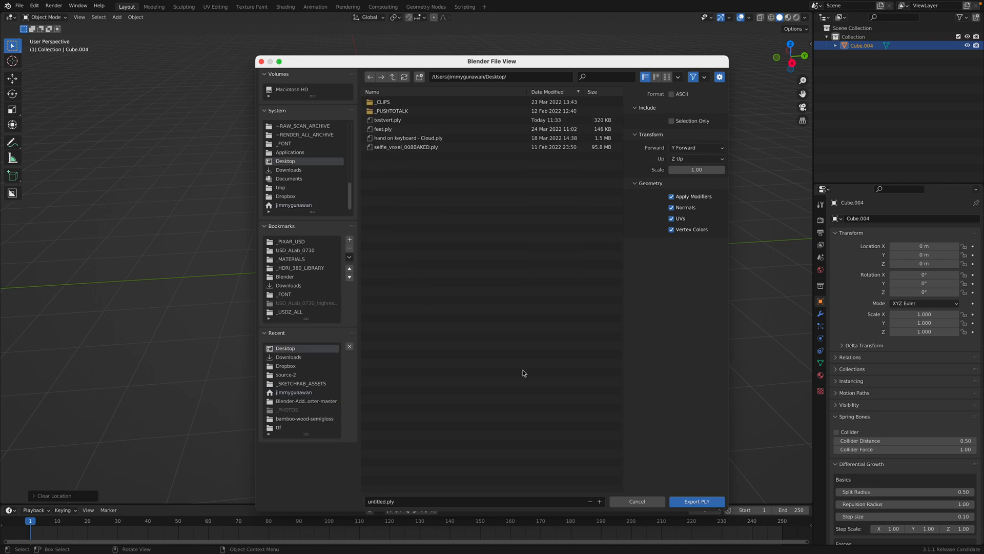
pyautogui.click(688, 501)
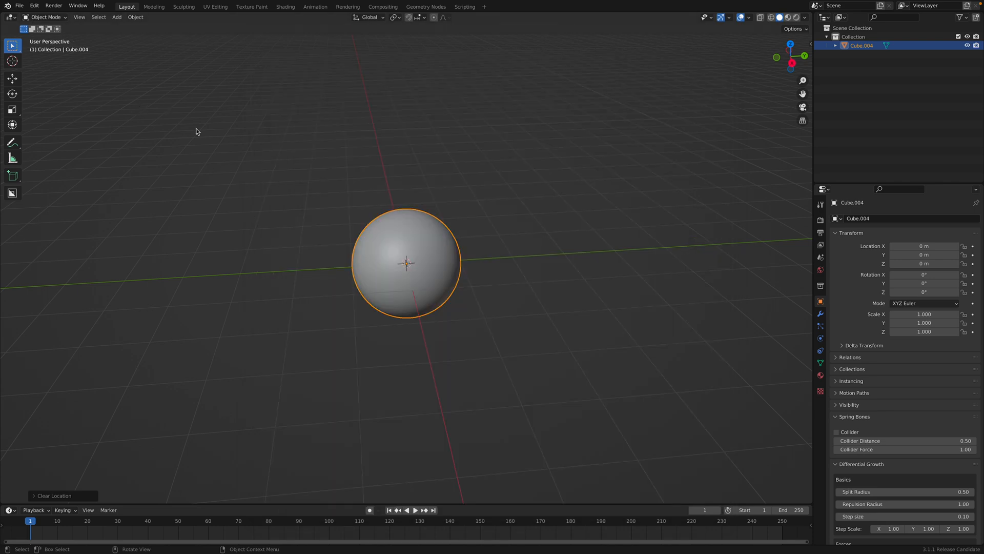
# - Delete Cube.004 from the scene and import untitled.ply from the Desktop in its place
pyautogui.press('Delete')
pyautogui.click(19, 6)
pyautogui.moveTo(41, 124)
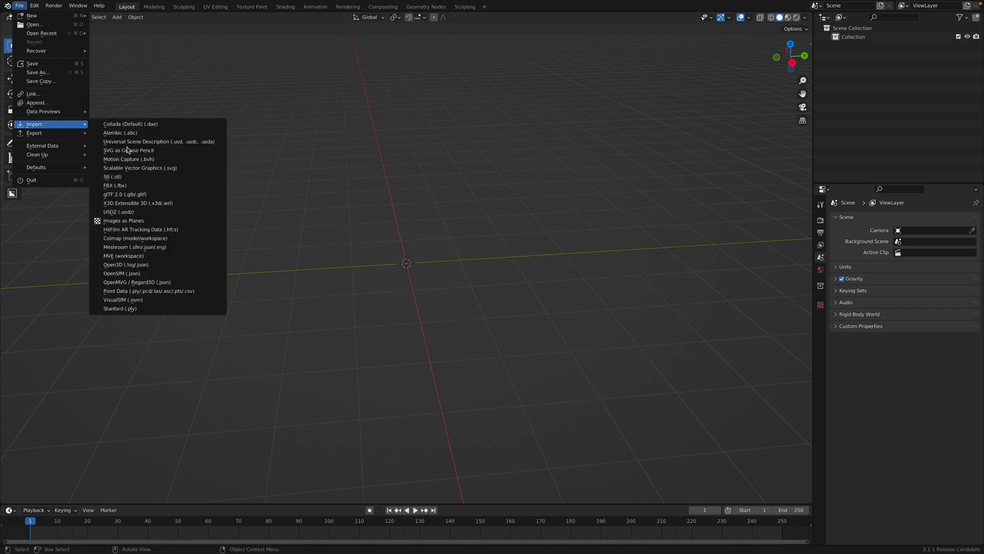
pyautogui.click(159, 311)
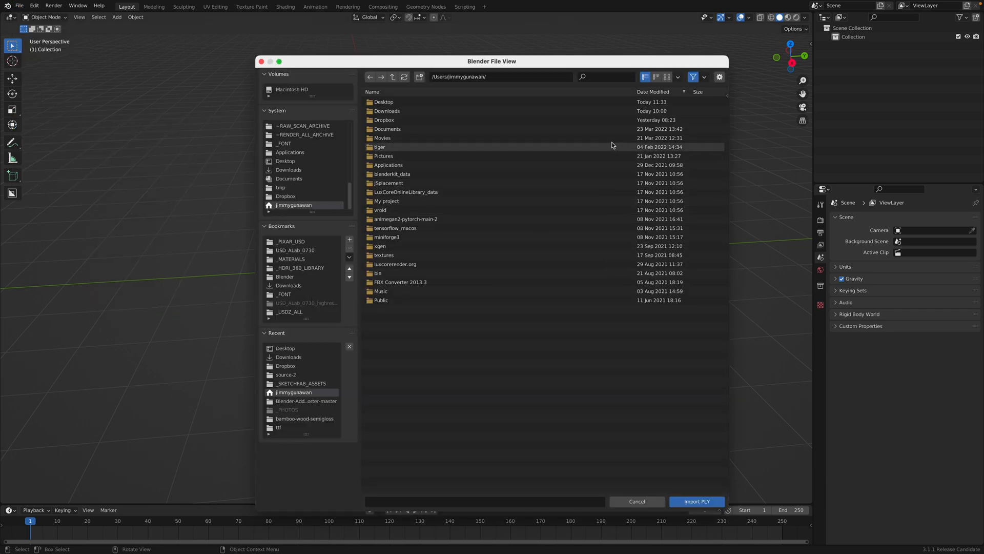
pyautogui.moveTo(254, 57); pyautogui.dragTo(136, 54)
pyautogui.click(727, 95)
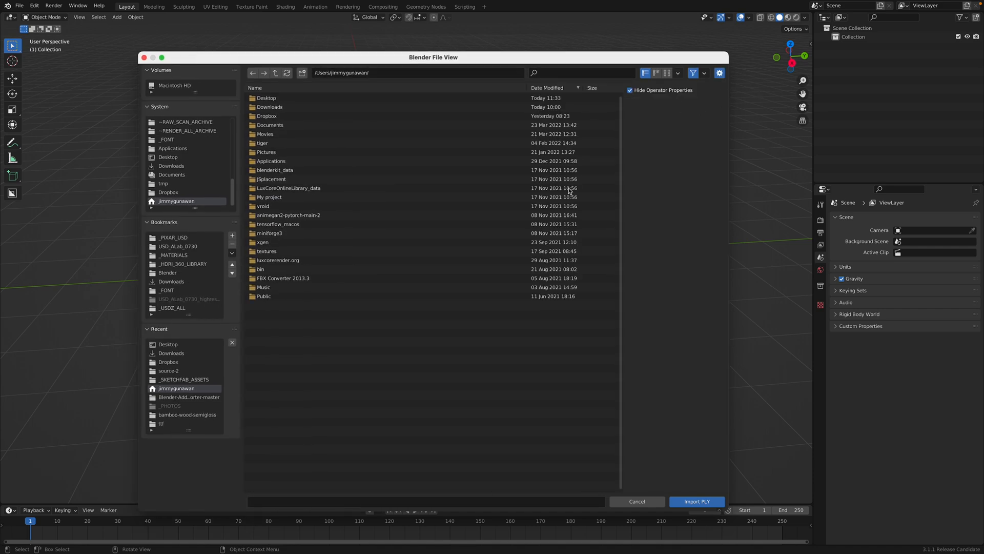
pyautogui.click(180, 158)
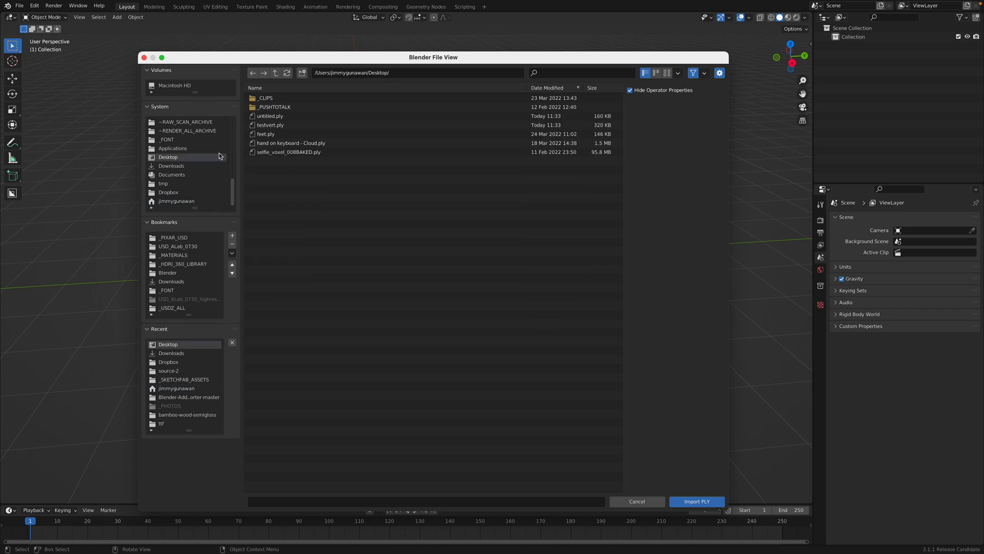
pyautogui.doubleClick(293, 121)
pyautogui.scroll(2, 451, 221)
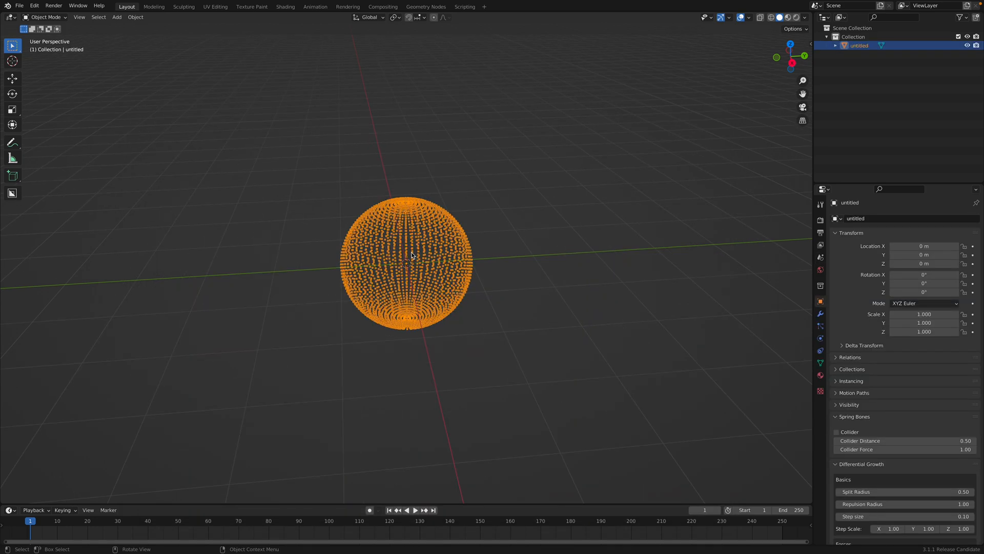
pyautogui.click(460, 225)
pyautogui.moveTo(461, 213); pyautogui.dragTo(455, 203, button='middle')
pyautogui.click(461, 224)
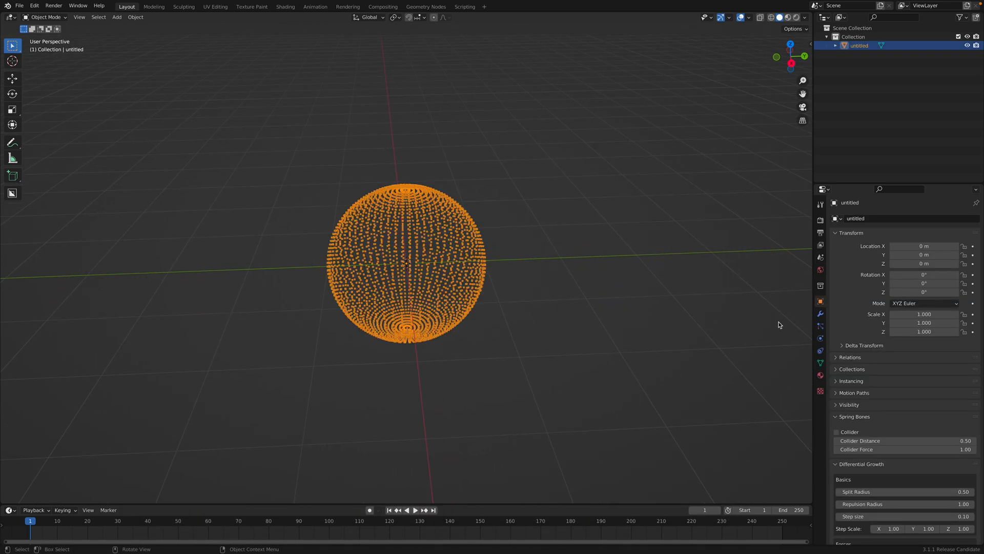
# - Open the recent file vertexcolor_point_002.blend without saving and try to view its spheres in Material Preview shading
pyautogui.click(20, 6)
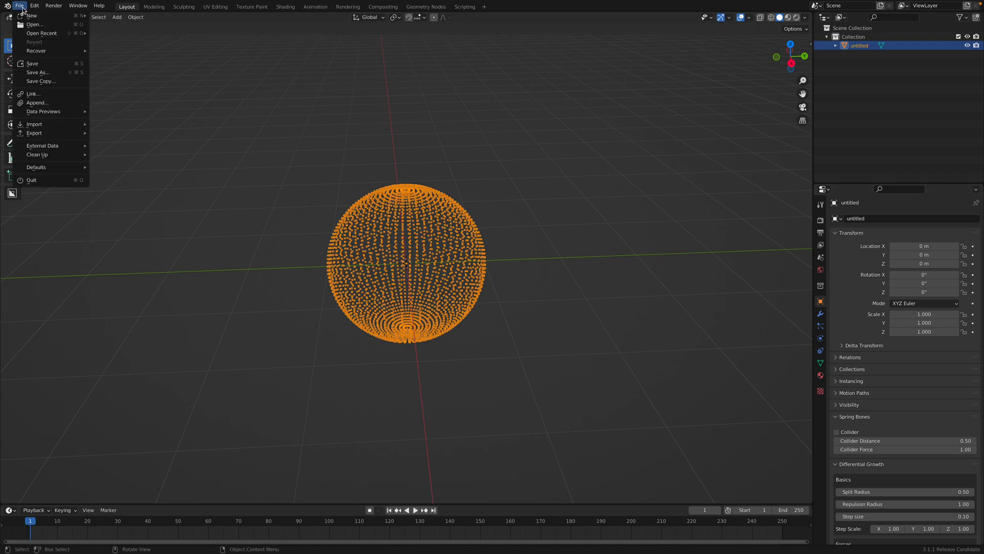
pyautogui.moveTo(67, 36)
pyautogui.click(121, 42)
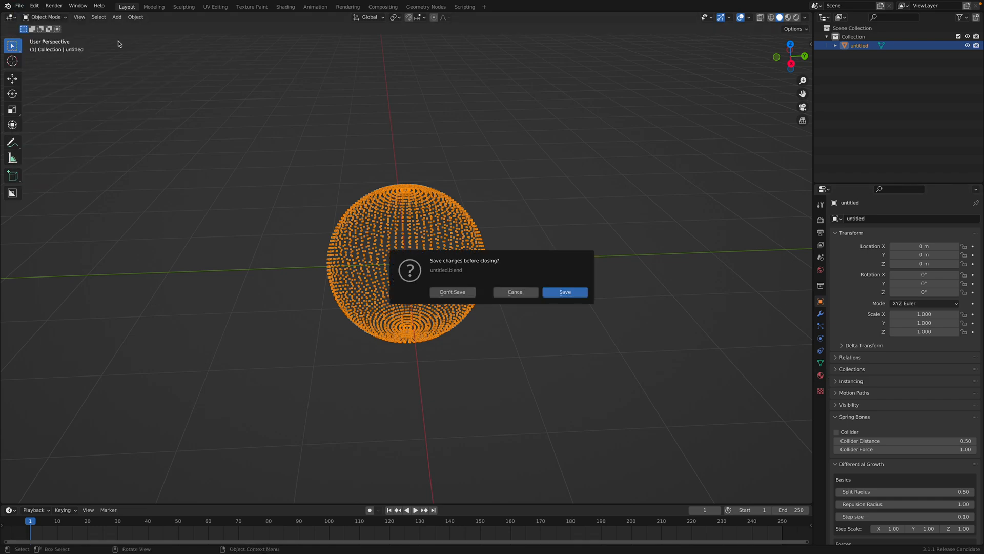
pyautogui.click(471, 291)
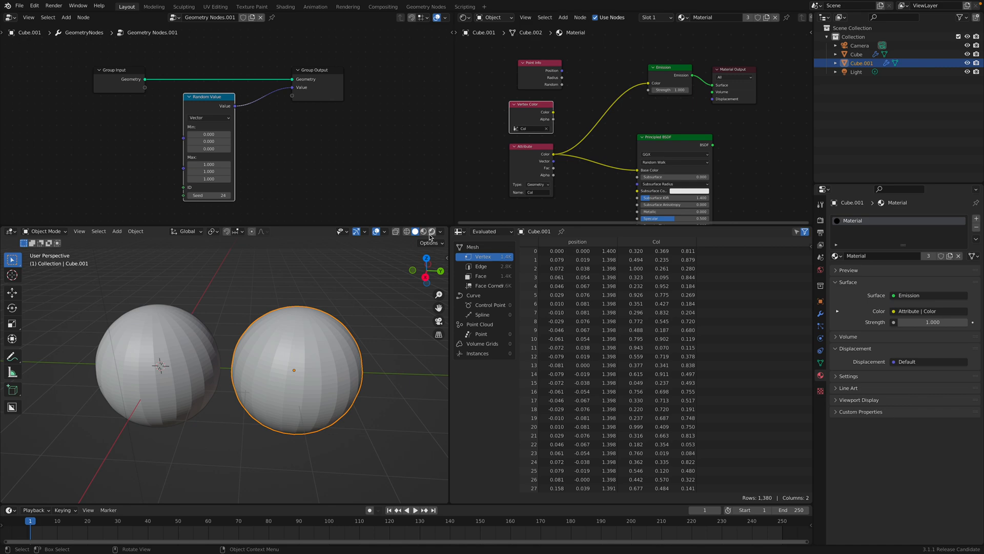
pyautogui.click(423, 231)
pyautogui.moveTo(218, 354); pyautogui.dragTo(208, 358, button='middle')
pyautogui.hotkey('alt', 'a')
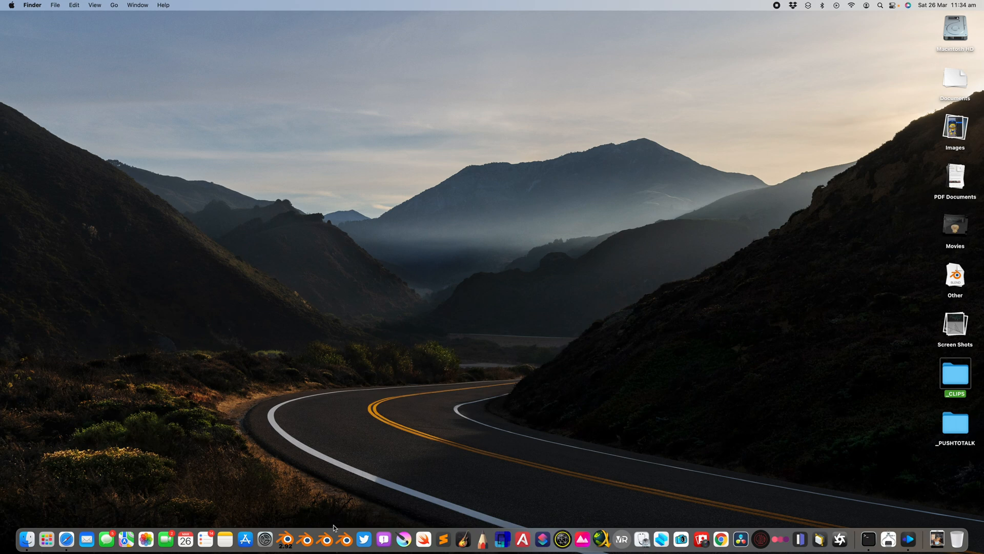
# - Relaunch Blender, dismissing the problem report and the splash screen
pyautogui.rightClick(330, 534)
pyautogui.click(282, 413)
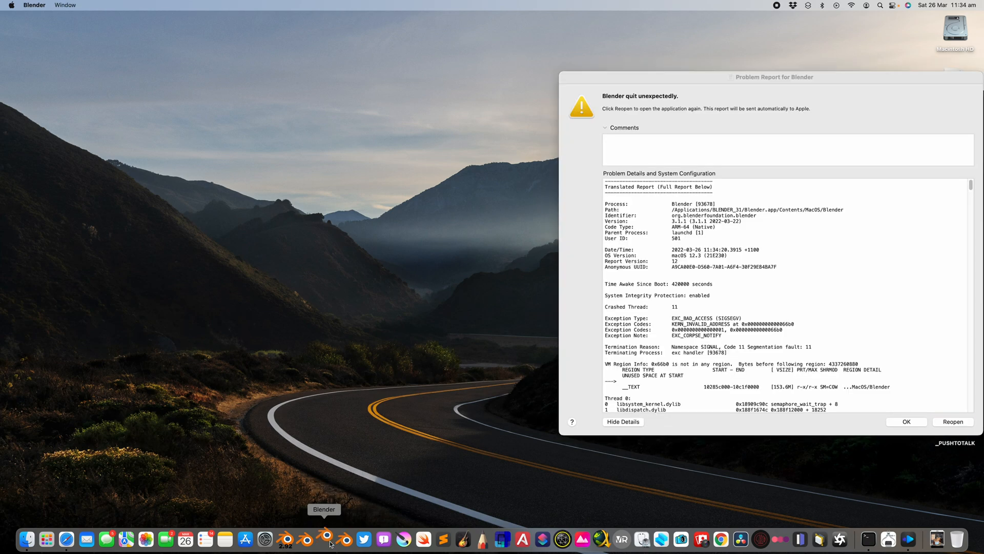
pyautogui.click(901, 420)
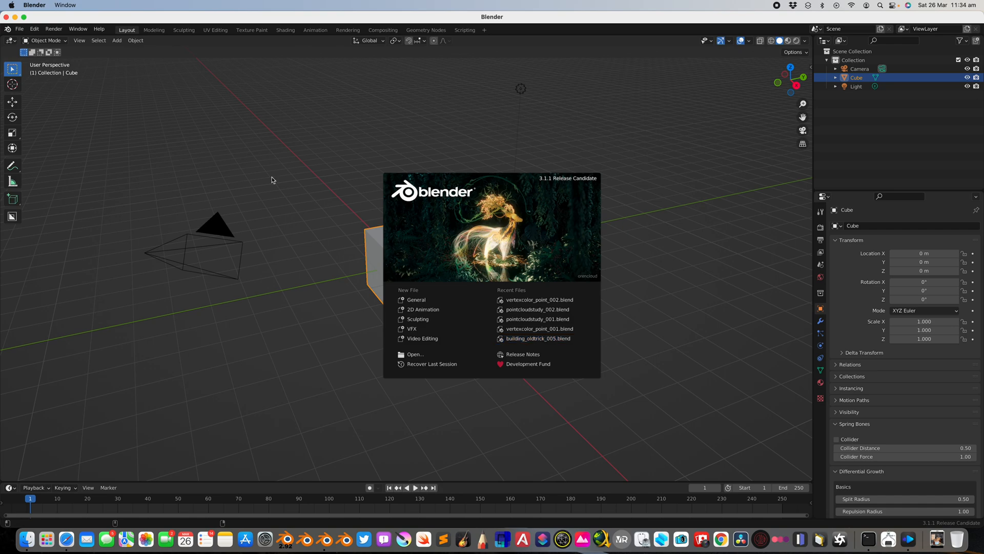
pyautogui.click(271, 177)
# - Reopen the recent file pointcloudstudy_002.blend and select the unpainted sphere, Cube.001
pyautogui.click(19, 29)
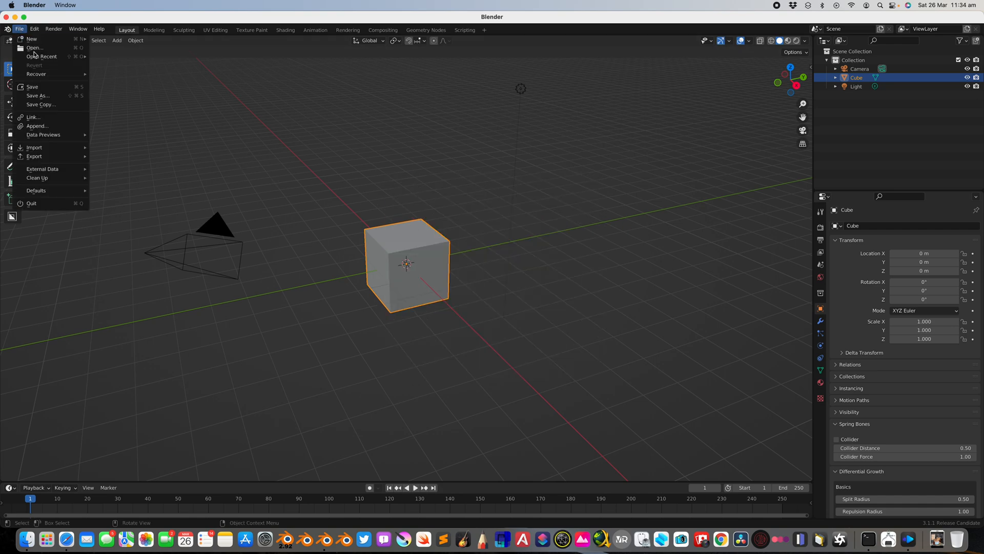
pyautogui.moveTo(52, 57)
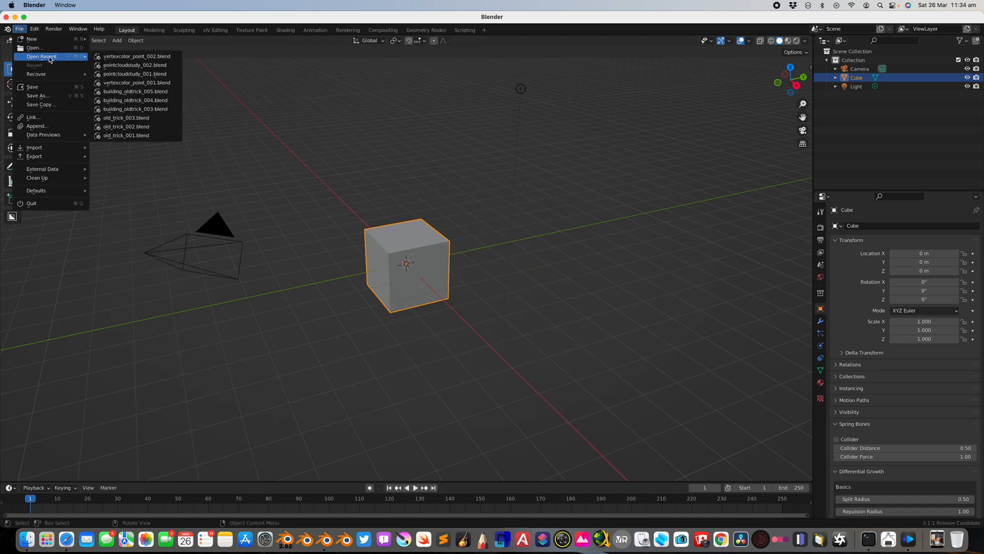
pyautogui.click(153, 65)
pyautogui.click(197, 310)
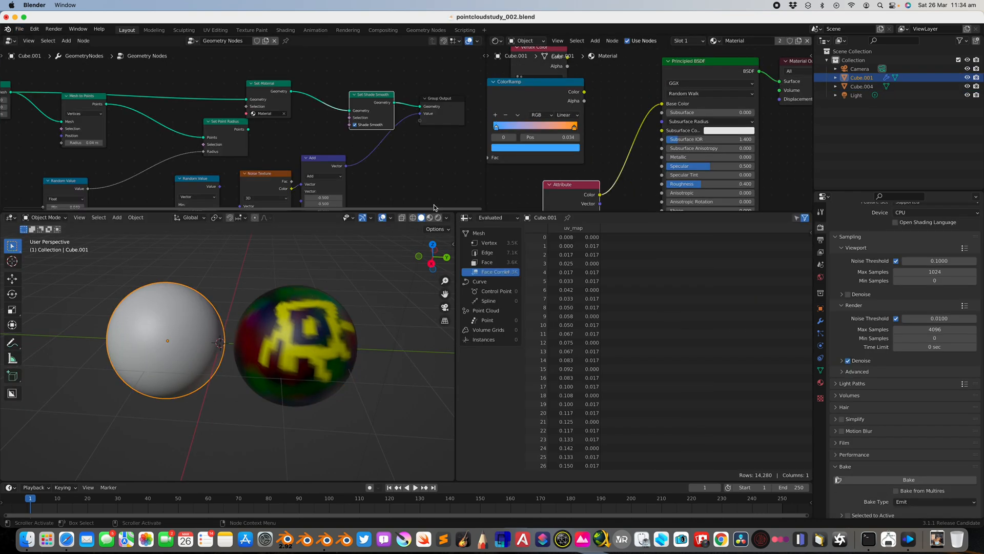
# - Check Cube.001's Geometry Nodes output attribute and examine its values in the spreadsheet's Vertex domain
pyautogui.click(820, 321)
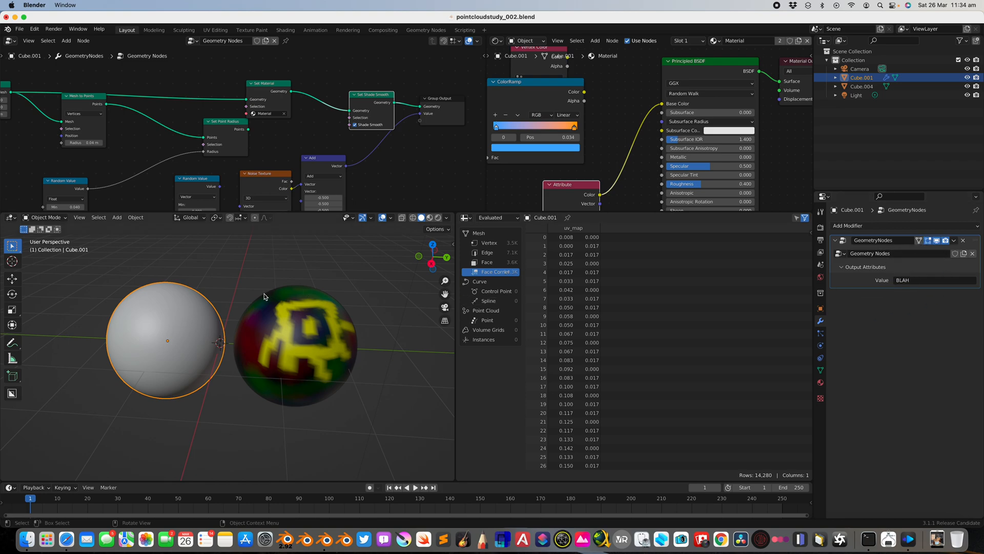
pyautogui.moveTo(260, 303); pyautogui.dragTo(248, 313, button='middle')
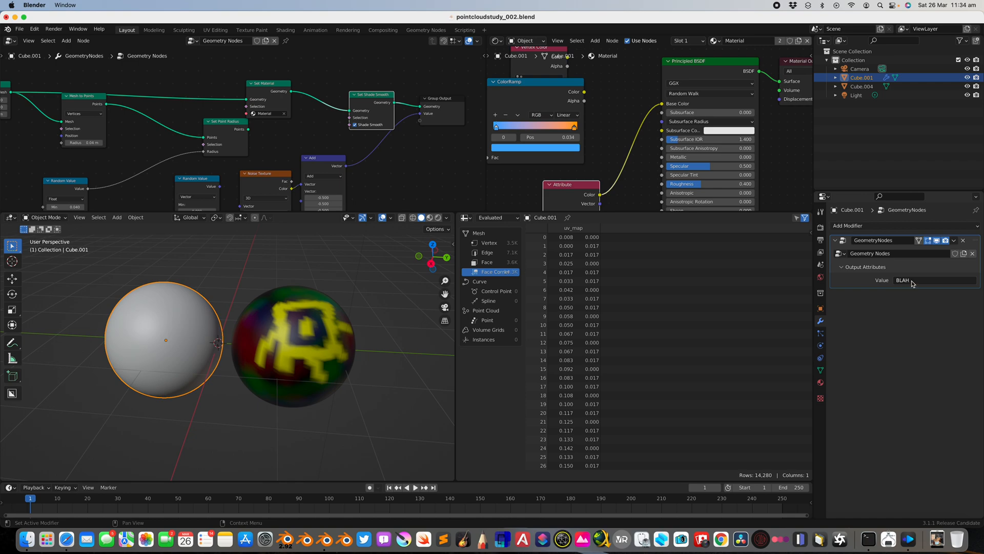
pyautogui.click(498, 244)
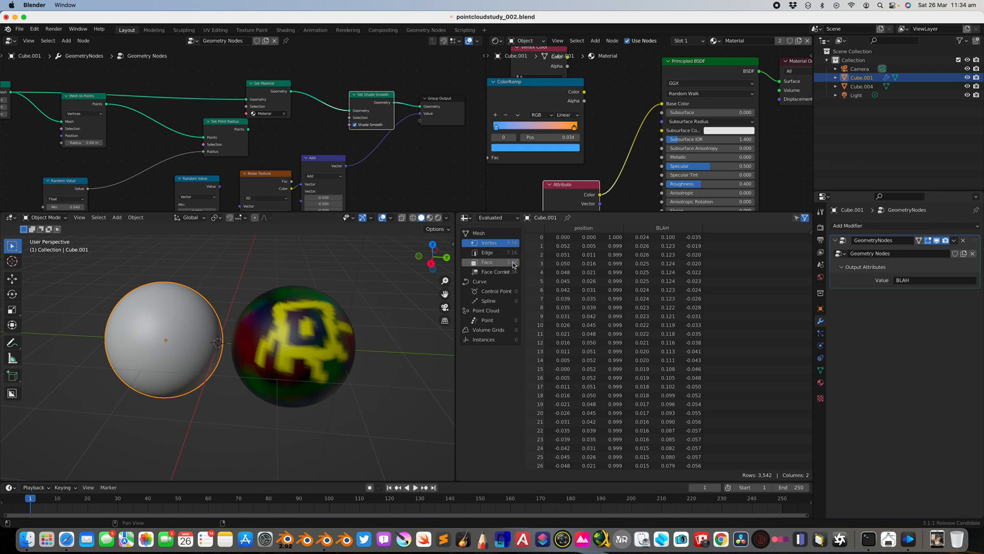
# - Reposition the Set Point Radius node and show the Point Cloud's Point domain in the spreadsheet
pyautogui.moveTo(326, 283); pyautogui.dragTo(324, 283, button='middle')
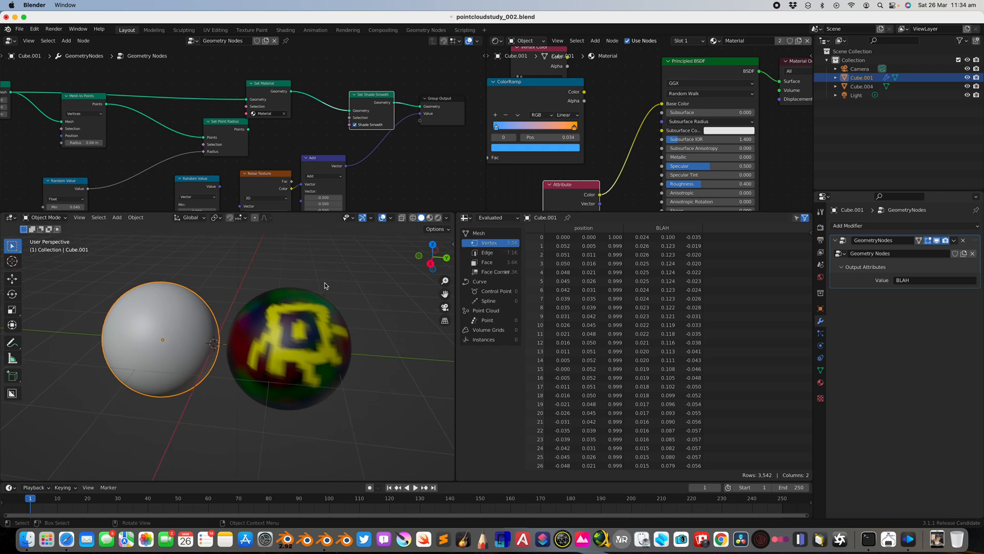
pyautogui.moveTo(360, 144); pyautogui.dragTo(364, 144, button='middle')
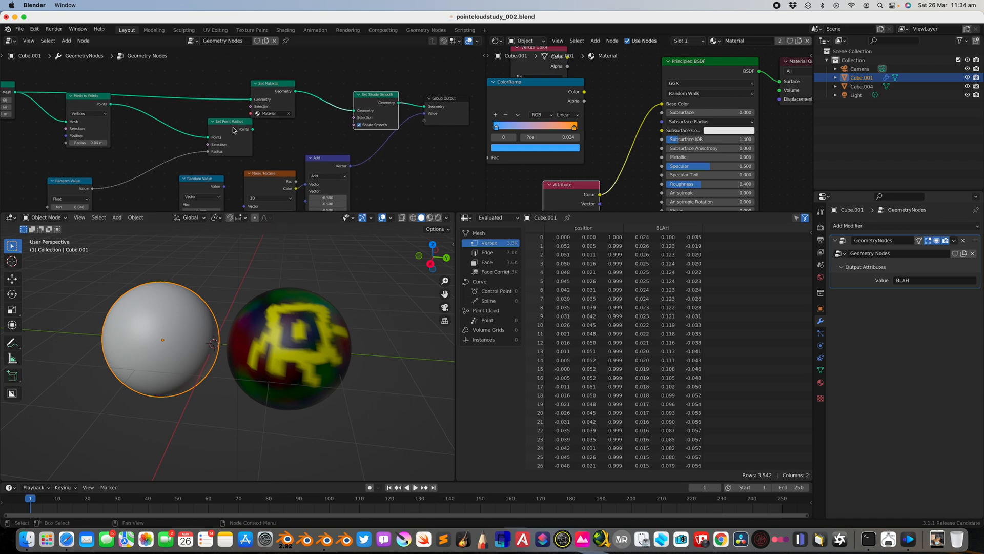
pyautogui.moveTo(233, 130); pyautogui.dragTo(198, 126)
pyautogui.click(491, 322)
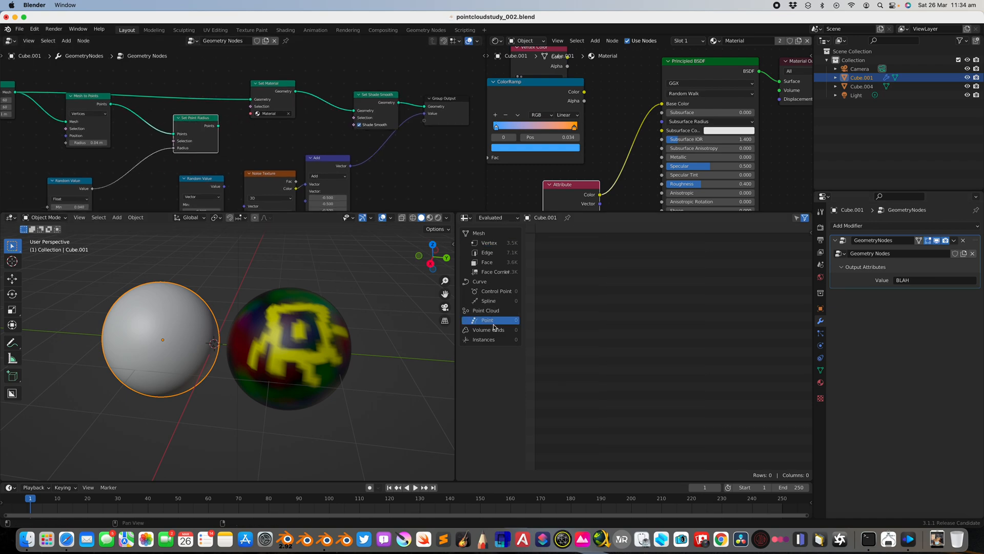
# - Link Set Point Radius's Points output to Set Shade Smooth's Geometry input and view the result in Rendered shading
pyautogui.moveTo(225, 133); pyautogui.dragTo(248, 140, button='middle')
pyautogui.moveTo(243, 133); pyautogui.dragTo(377, 118)
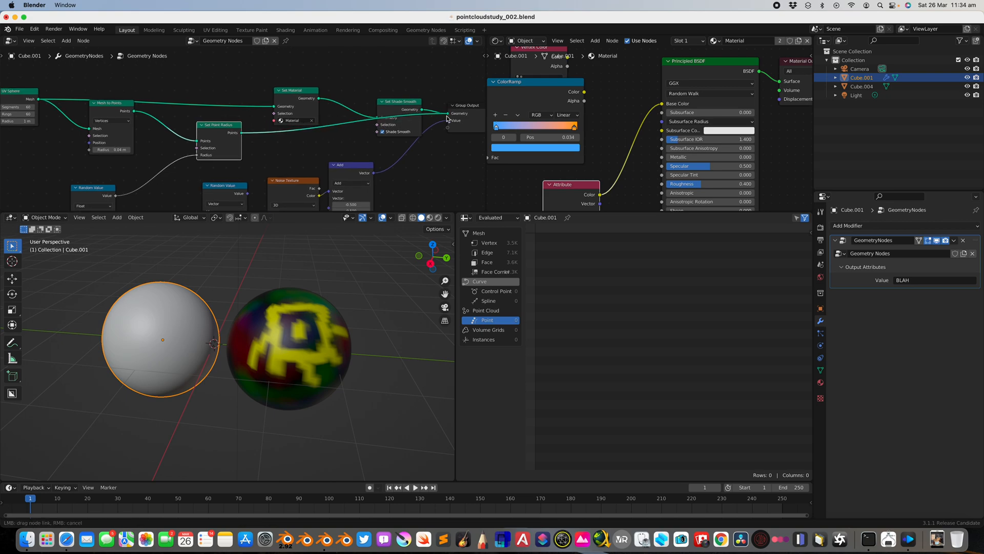
pyautogui.click(438, 217)
pyautogui.click(342, 279)
pyautogui.click(154, 318)
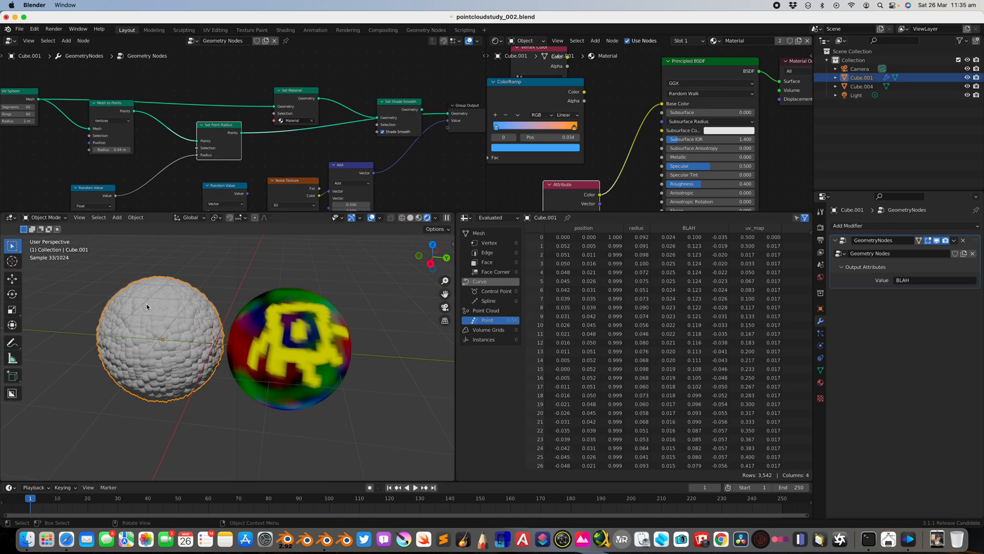
# - Examine the material's Attribute node named BLAH and the surface settings in Cube.001's material properties
pyautogui.moveTo(450, 128); pyautogui.dragTo(426, 126, button='middle')
pyautogui.scroll(-2, 505, 154)
pyautogui.moveTo(616, 173); pyautogui.dragTo(633, 144, button='middle')
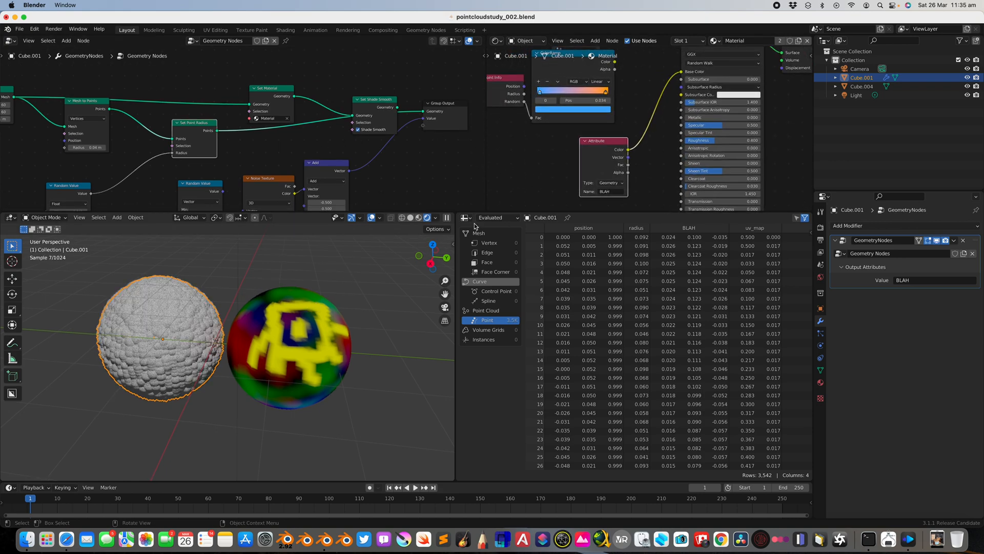
pyautogui.moveTo(580, 180); pyautogui.dragTo(585, 190, button='middle')
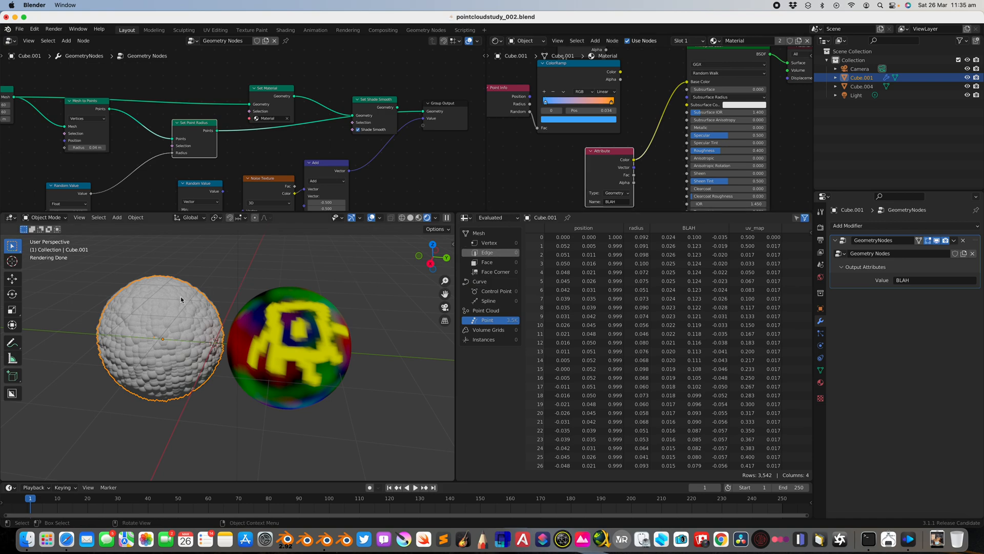
pyautogui.scroll(-1, 174, 92)
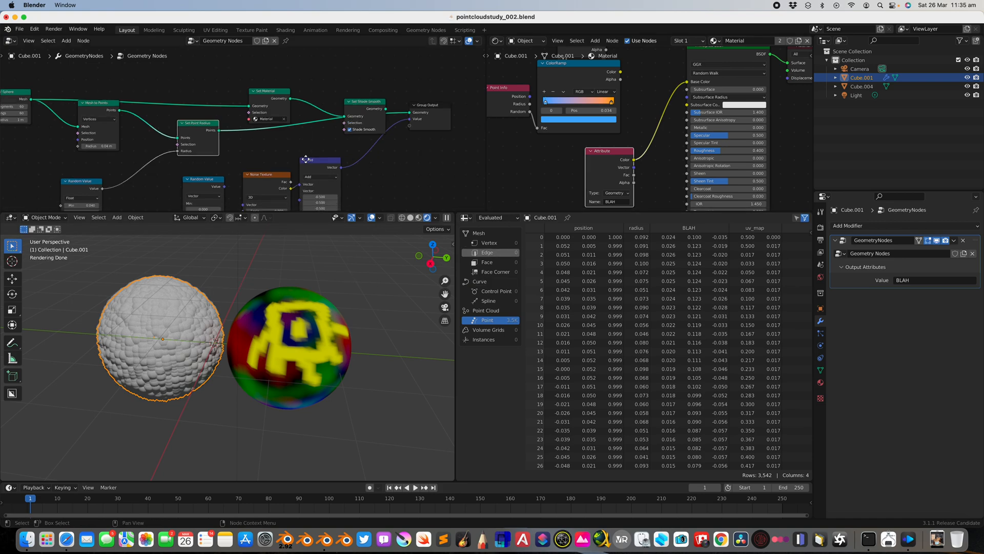
pyautogui.click(820, 382)
pyautogui.click(841, 266)
pyautogui.click(847, 284)
pyautogui.click(840, 265)
pyautogui.click(846, 277)
pyautogui.scroll(-2, 662, 143)
# - Take Set Shade Smooth out of the point chain so Set Point Radius feeds Group Output directly, repositioning the Attribute and Set Material nodes
pyautogui.moveTo(609, 160); pyautogui.dragTo(589, 152)
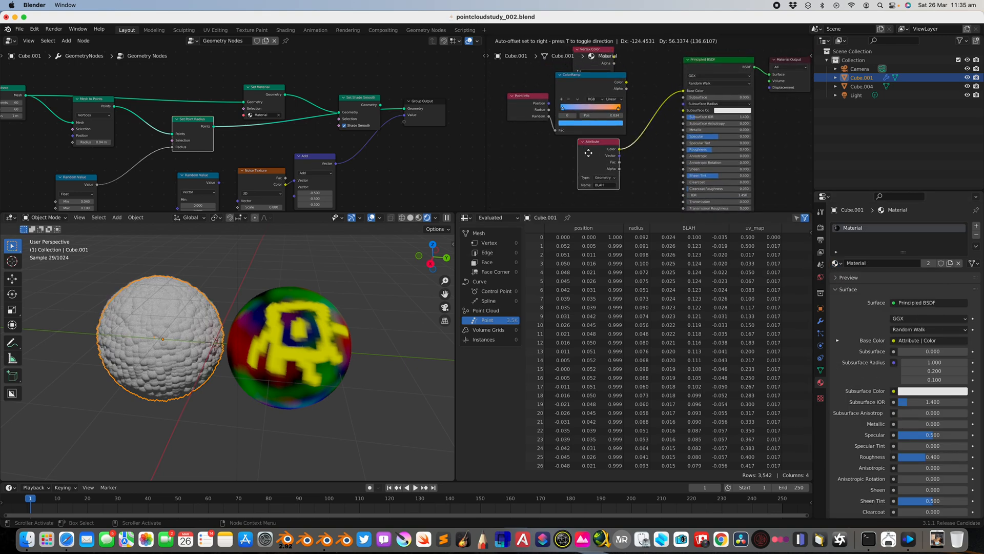
pyautogui.moveTo(280, 95); pyautogui.dragTo(273, 86)
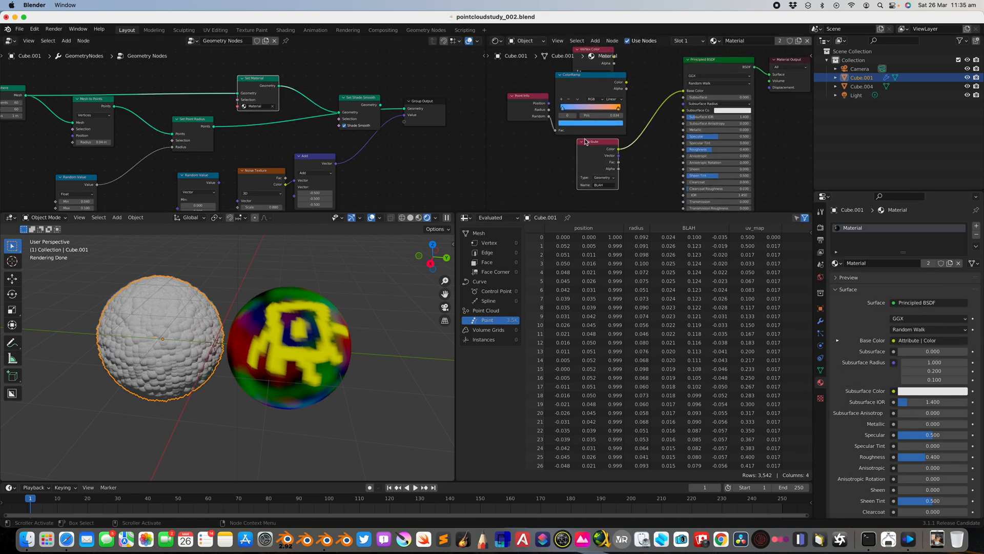
pyautogui.moveTo(372, 100); pyautogui.dragTo(368, 69)
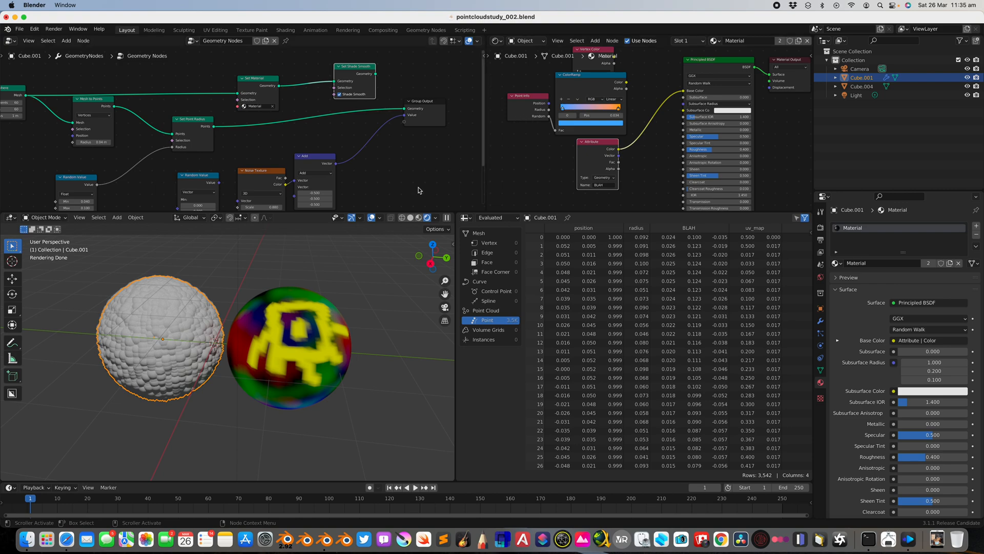
# - Spread out the UV Sphere, Mesh to Points, Set Point Radius, Noise Texture and Add nodes for a clearer geometry node layout
pyautogui.moveTo(329, 159); pyautogui.dragTo(333, 161, button='middle')
pyautogui.moveTo(307, 165); pyautogui.dragTo(281, 160)
pyautogui.moveTo(320, 157); pyautogui.dragTo(333, 153)
pyautogui.moveTo(203, 123); pyautogui.dragTo(195, 123)
pyautogui.moveTo(131, 108); pyautogui.dragTo(166, 114, button='middle')
pyautogui.moveTo(133, 110); pyautogui.dragTo(123, 115)
pyautogui.moveTo(51, 95); pyautogui.dragTo(51, 80)
pyautogui.click(120, 112)
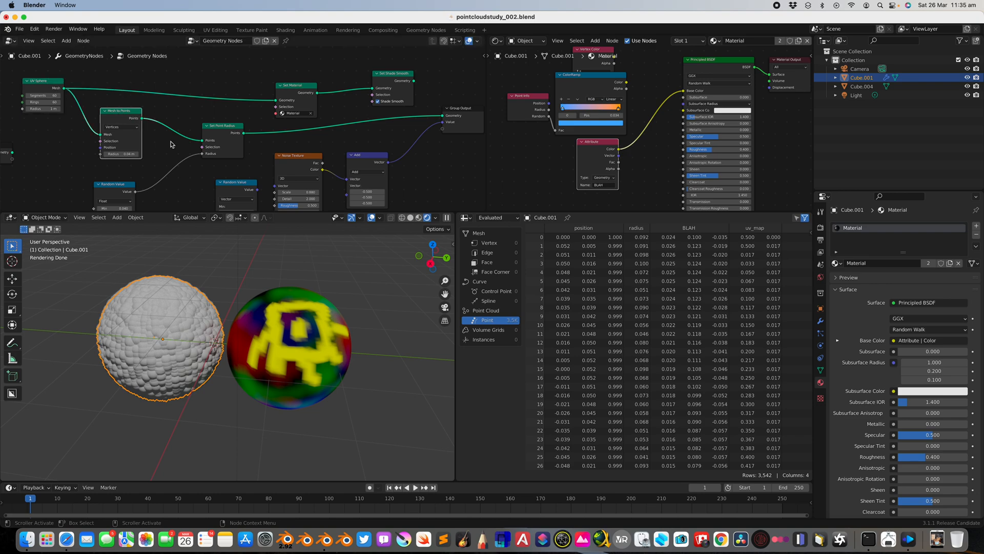
# - Feed the Principled BSDF's Base Color from ColorRamp, Attribute and finally Vertex Color, and return the viewport to Solid shading
pyautogui.keyDown('shift'); pyautogui.moveTo(246, 287); pyautogui.dragTo(260, 291, button='middle'); pyautogui.keyUp('shift')
pyautogui.moveTo(627, 83); pyautogui.dragTo(673, 95)
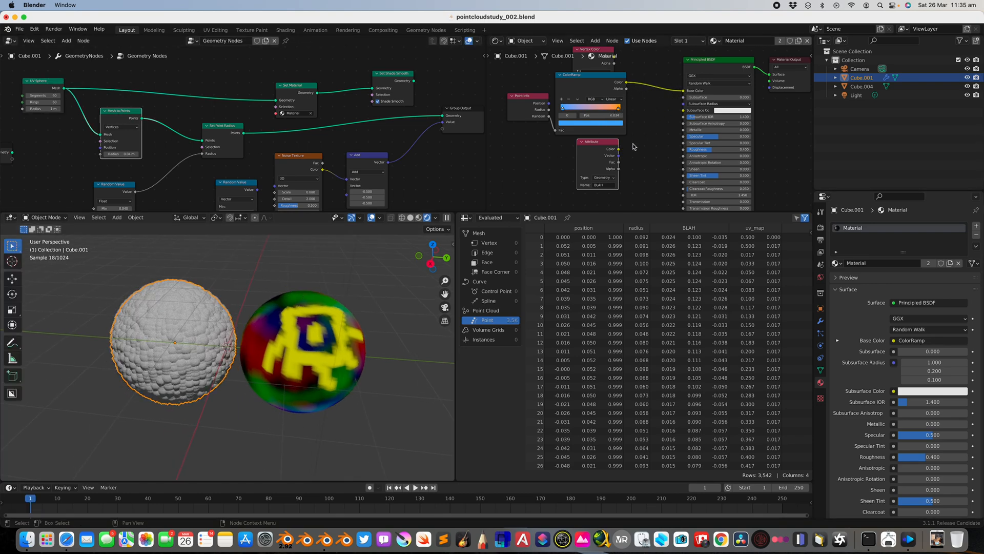
pyautogui.moveTo(618, 152); pyautogui.dragTo(683, 91)
pyautogui.scroll(4, 645, 101)
pyautogui.moveTo(591, 79); pyautogui.dragTo(679, 113)
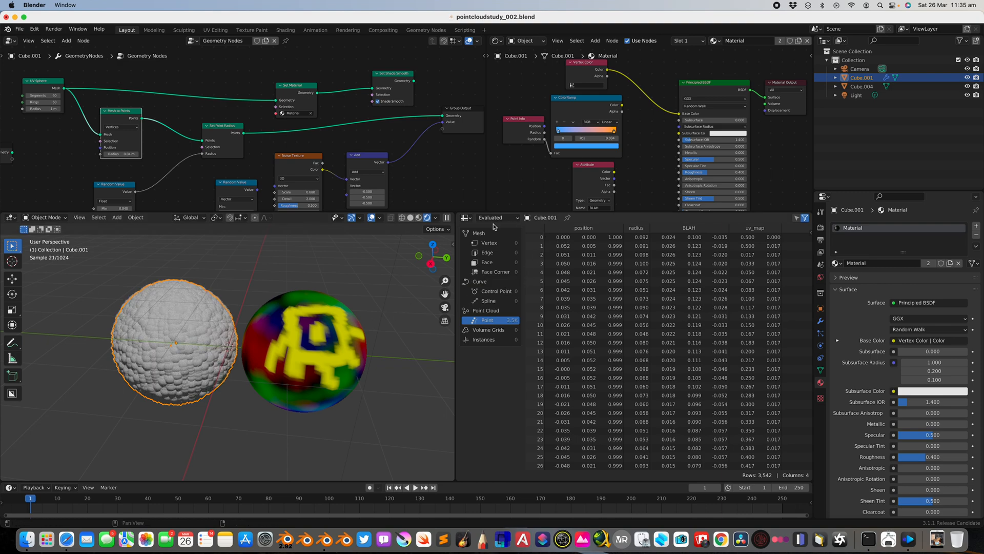
pyautogui.click(410, 217)
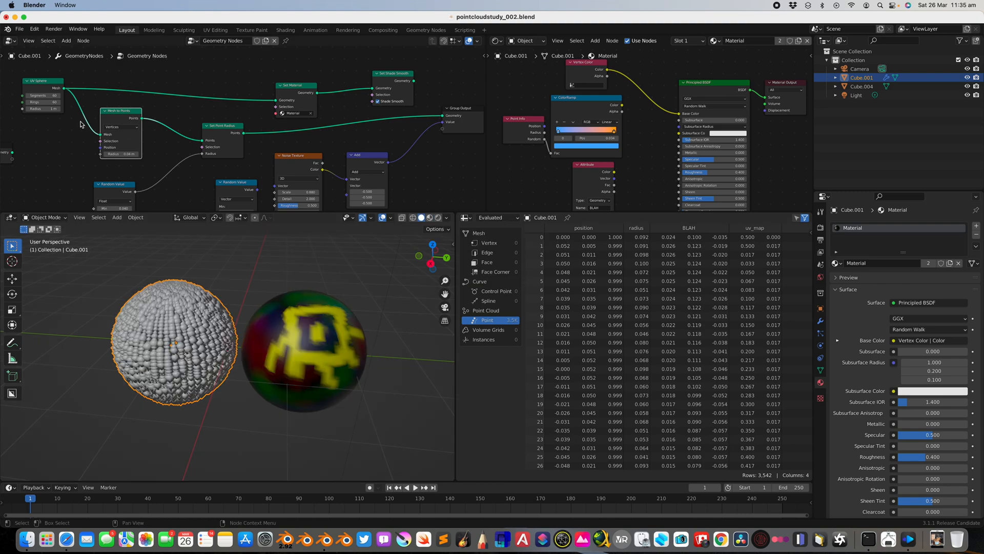
# - Bring up the splash screen to check the Blender version and close it
pyautogui.click(8, 28)
pyautogui.click(32, 39)
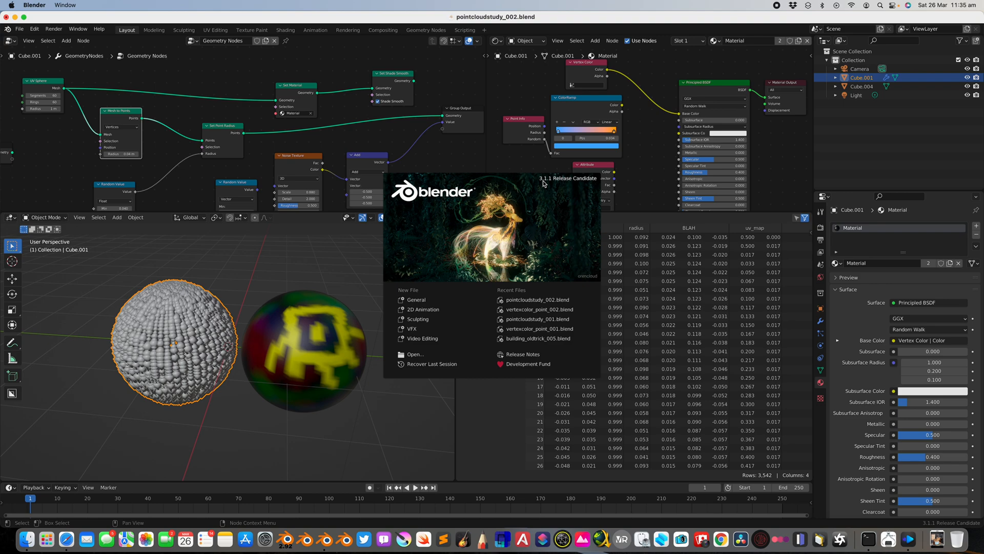
pyautogui.click(379, 143)
pyautogui.scroll(-2, 379, 140)
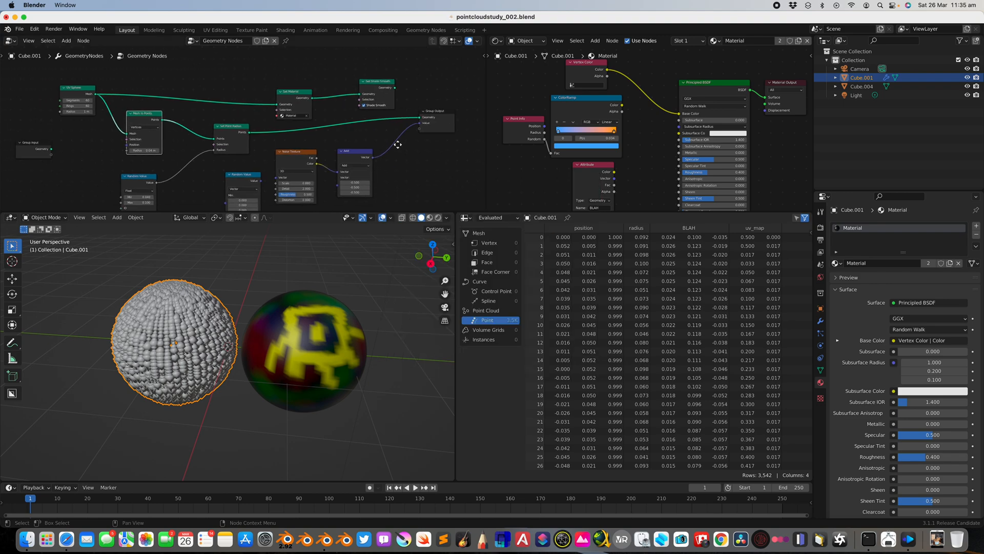